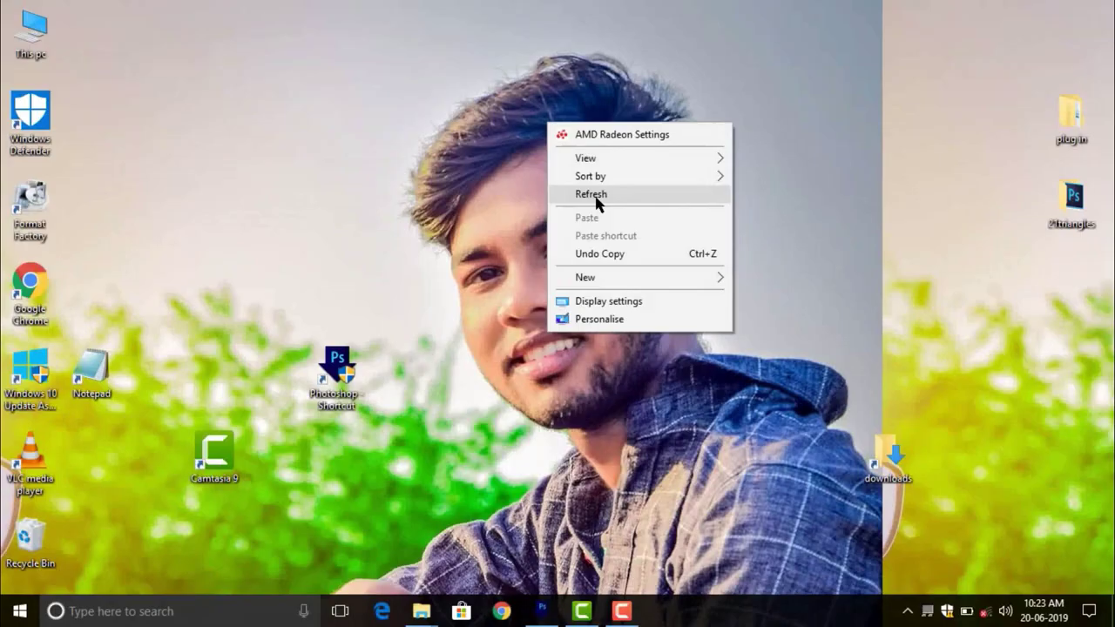
# Bring up the finished DSC_0199936.jpg edit, zoom to 25% and scroll through the glowing-icon result
pyautogui.click(596, 194)
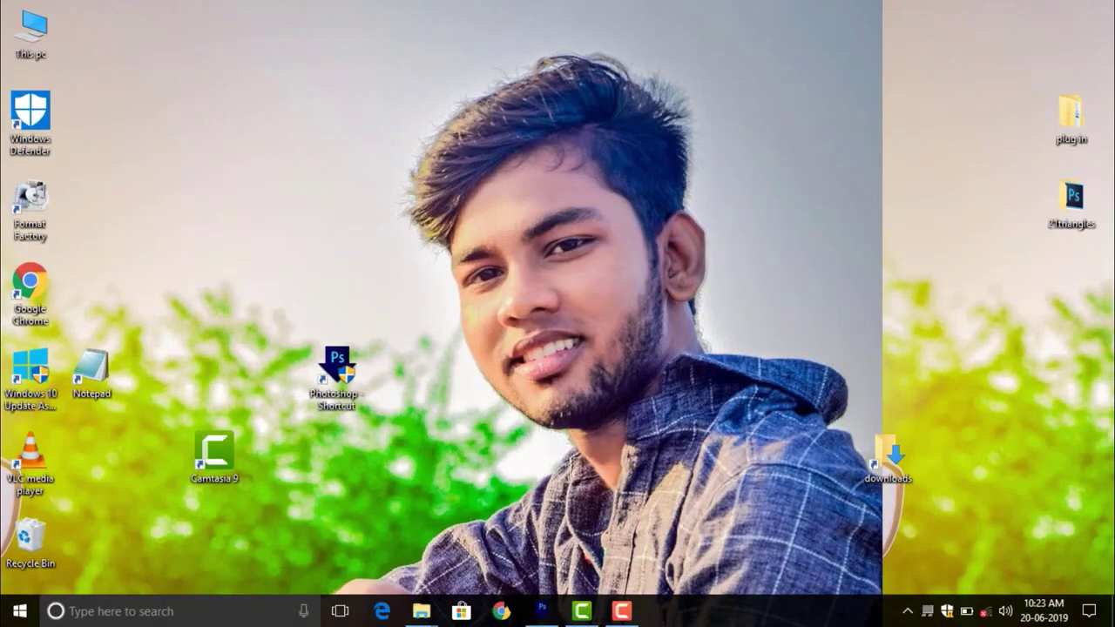
pyautogui.click(541, 611)
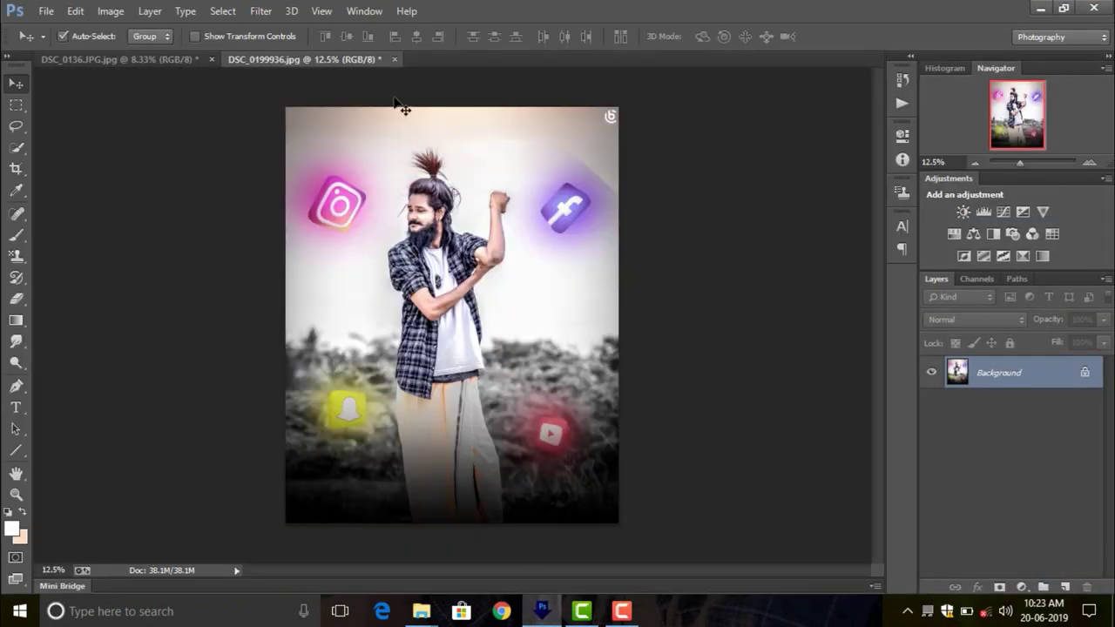
pyautogui.click(1089, 163)
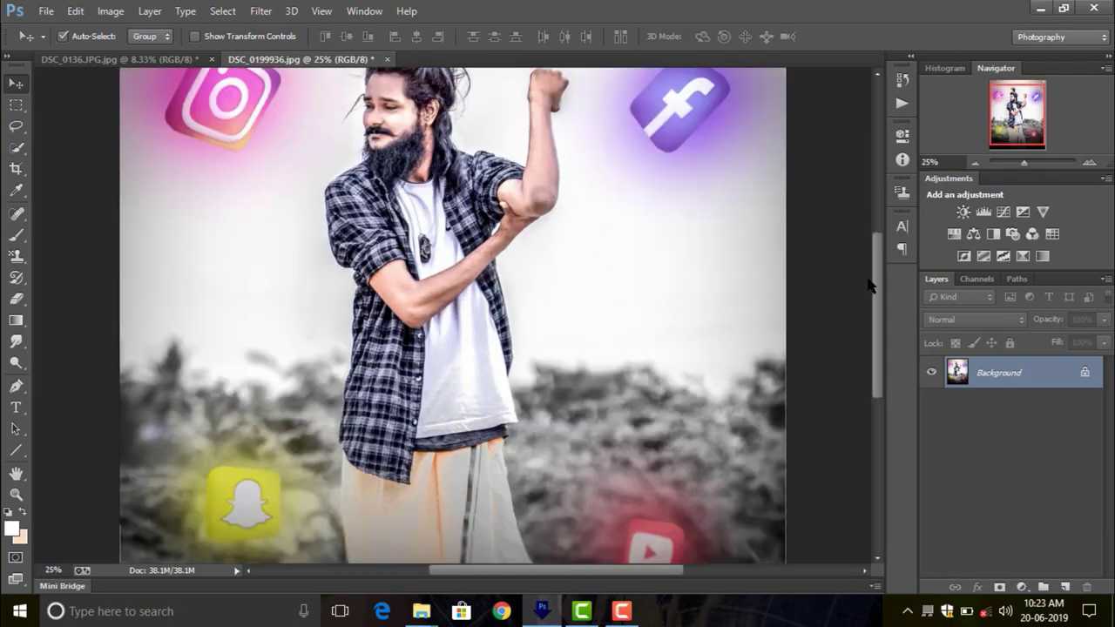
pyautogui.moveTo(880, 357)
pyautogui.mouseDown()
pyautogui.moveTo(876, 285)
pyautogui.moveTo(877, 429)
pyautogui.mouseUp()
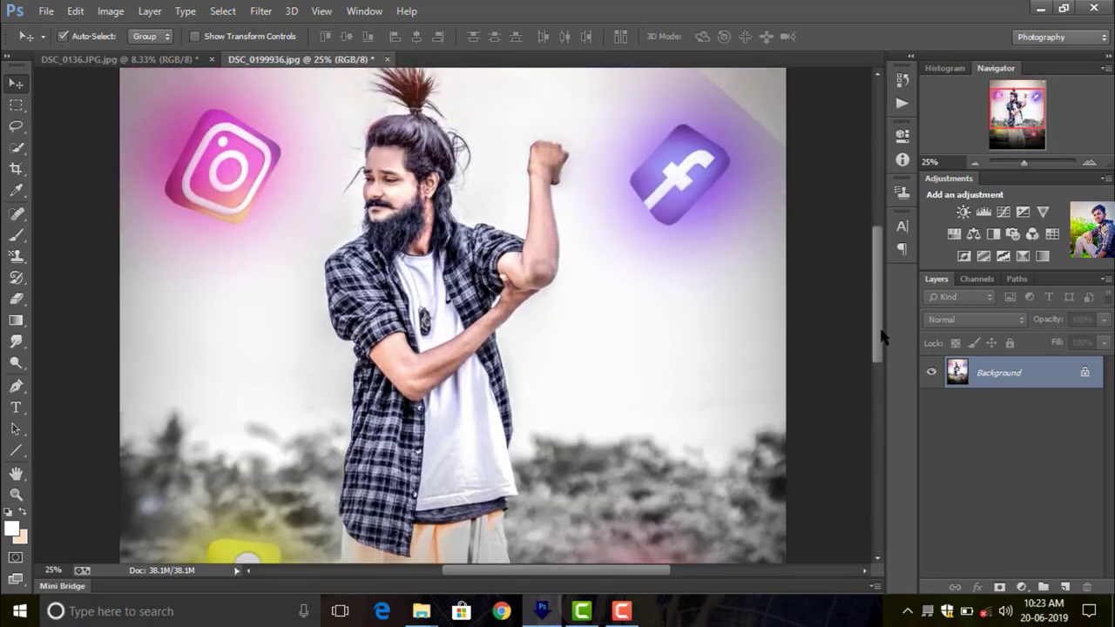
pyautogui.moveTo(877, 424); pyautogui.dragTo(877, 328)
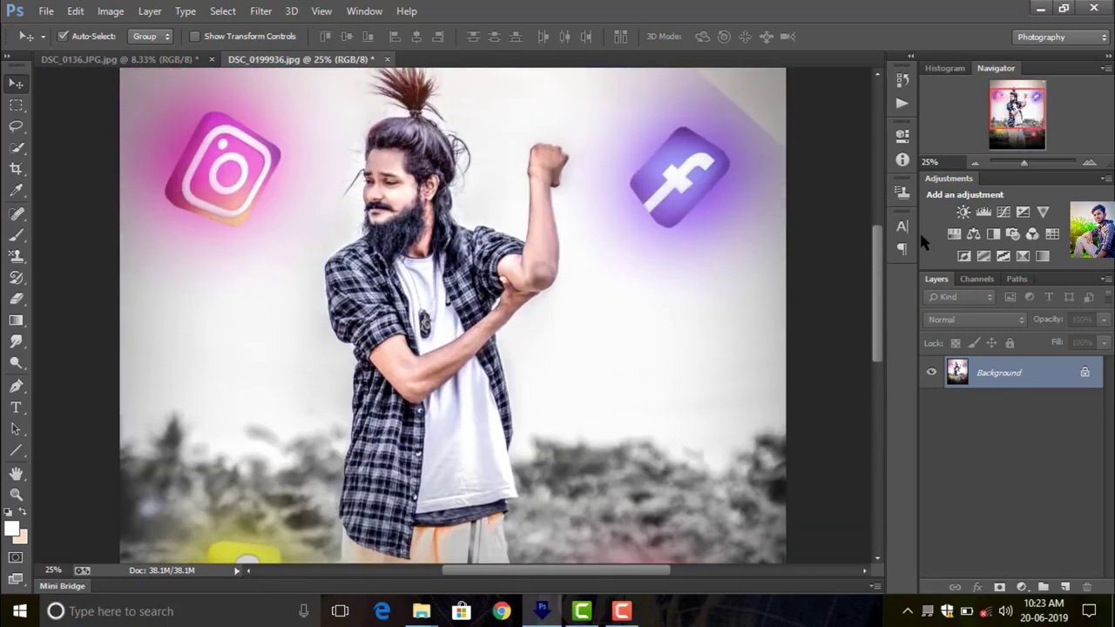
pyautogui.click(974, 162)
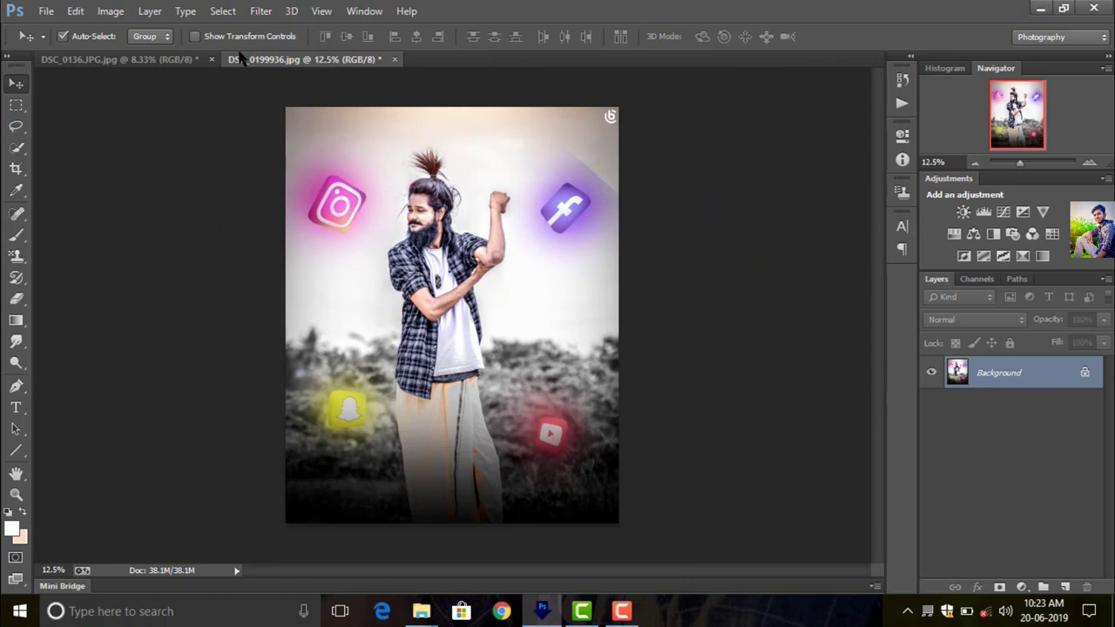
# Switch to the original DSC_0136.JPG photo and look it over zoomed in
pyautogui.click(122, 59)
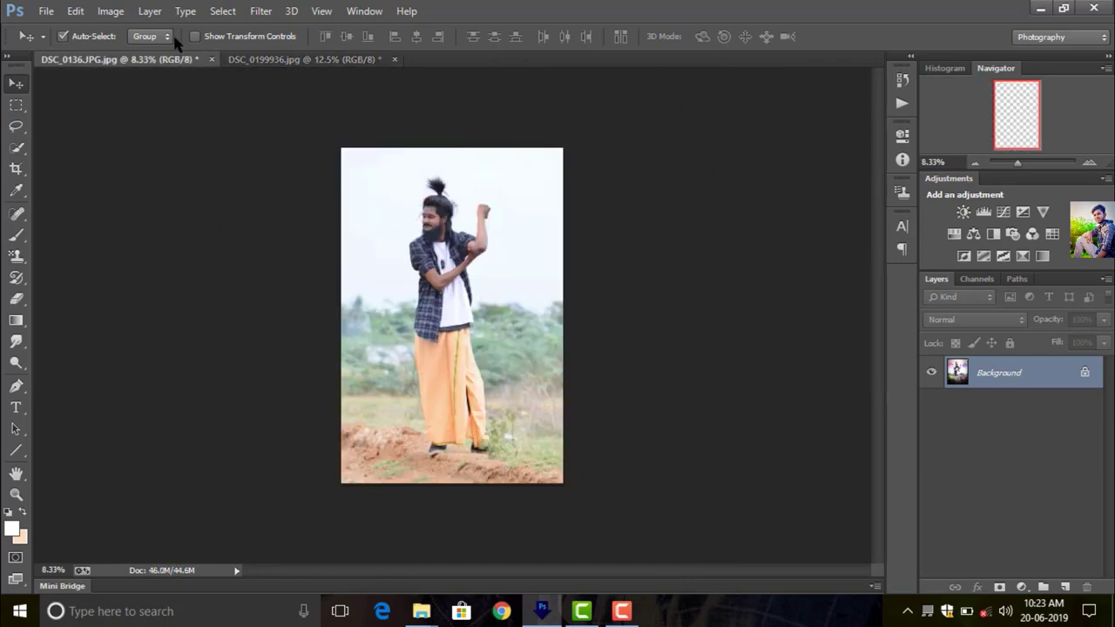
pyautogui.click(1088, 163)
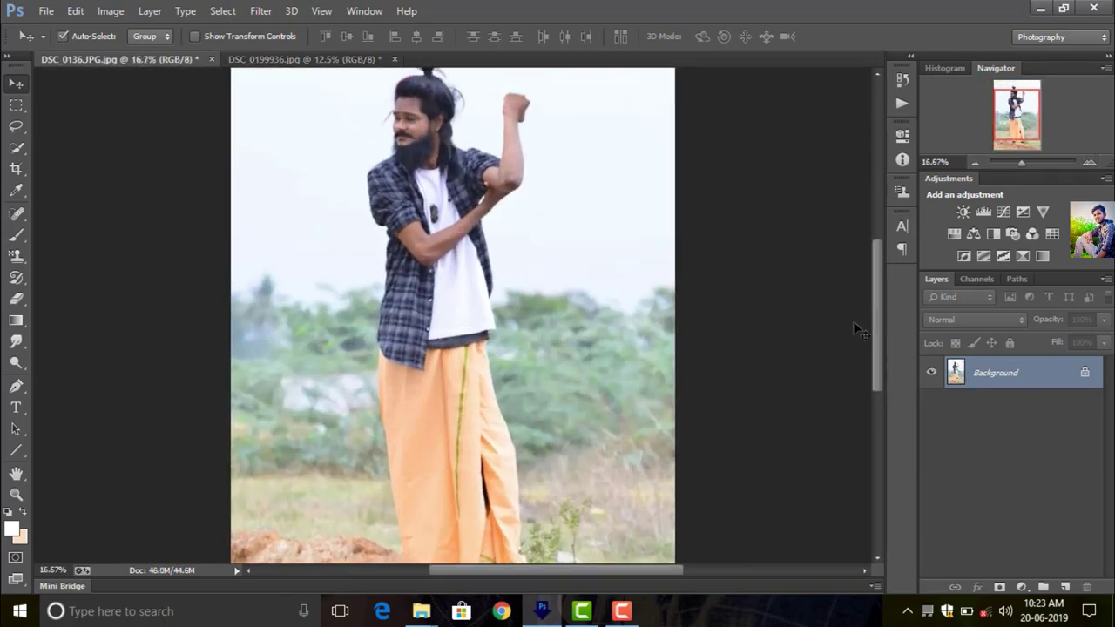
pyautogui.moveTo(876, 357)
pyautogui.mouseDown()
pyautogui.moveTo(868, 291)
pyautogui.moveTo(874, 335)
pyautogui.mouseUp()
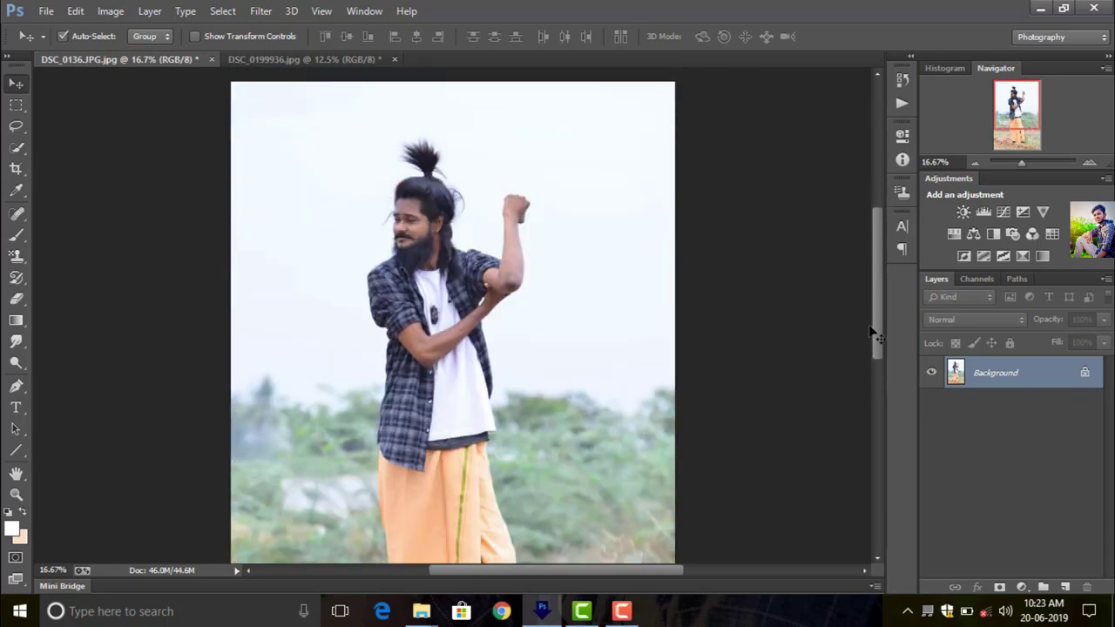
pyautogui.click(974, 163)
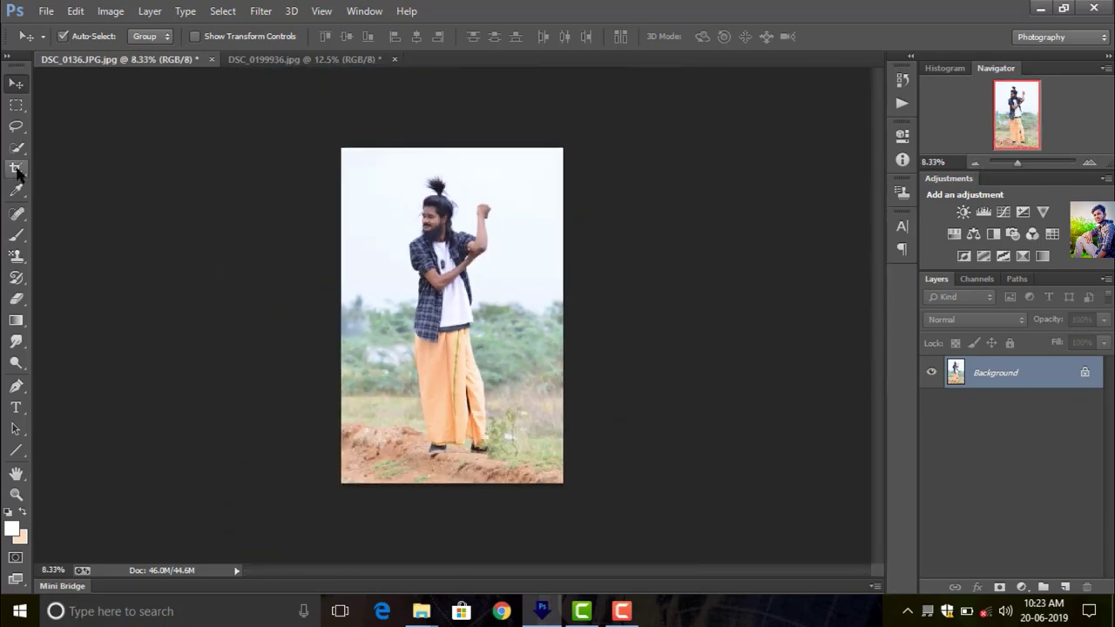
# Crop DSC_0136.JPG to the 4 : 5 (8 : 10) preset, sliding the photo to trim the ground
pyautogui.click(15, 170)
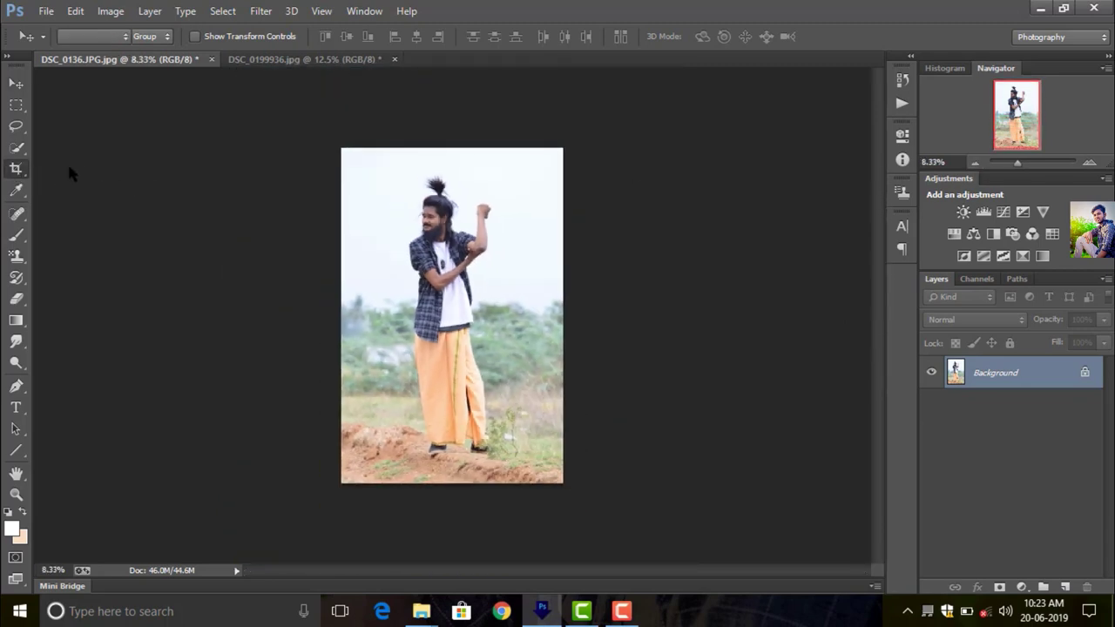
pyautogui.click(95, 37)
pyautogui.click(105, 66)
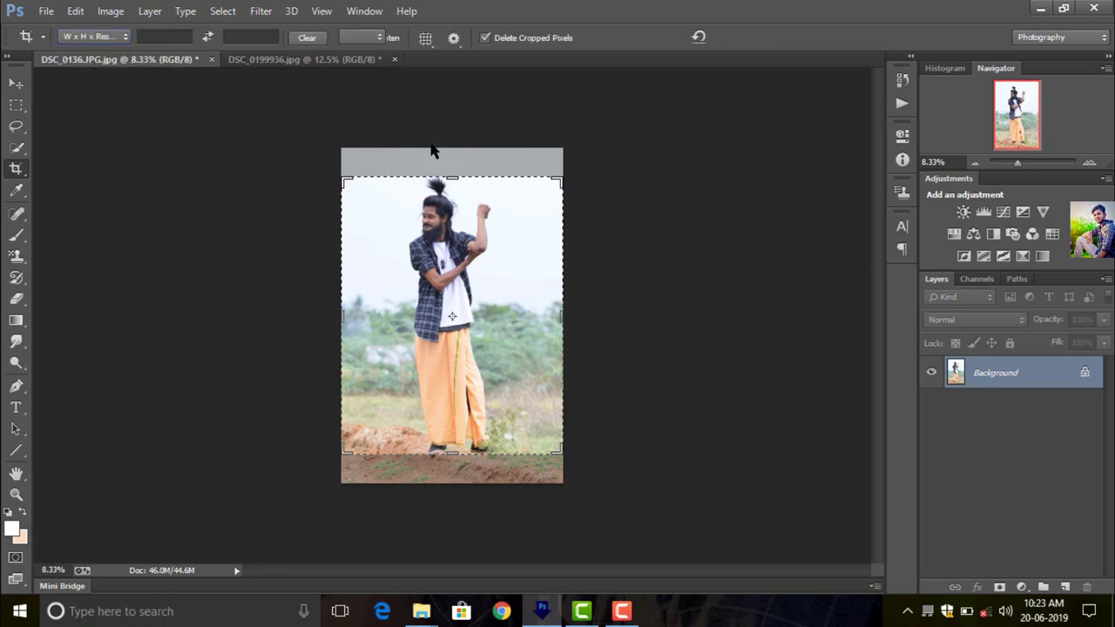
pyautogui.click(437, 277)
pyautogui.click(91, 37)
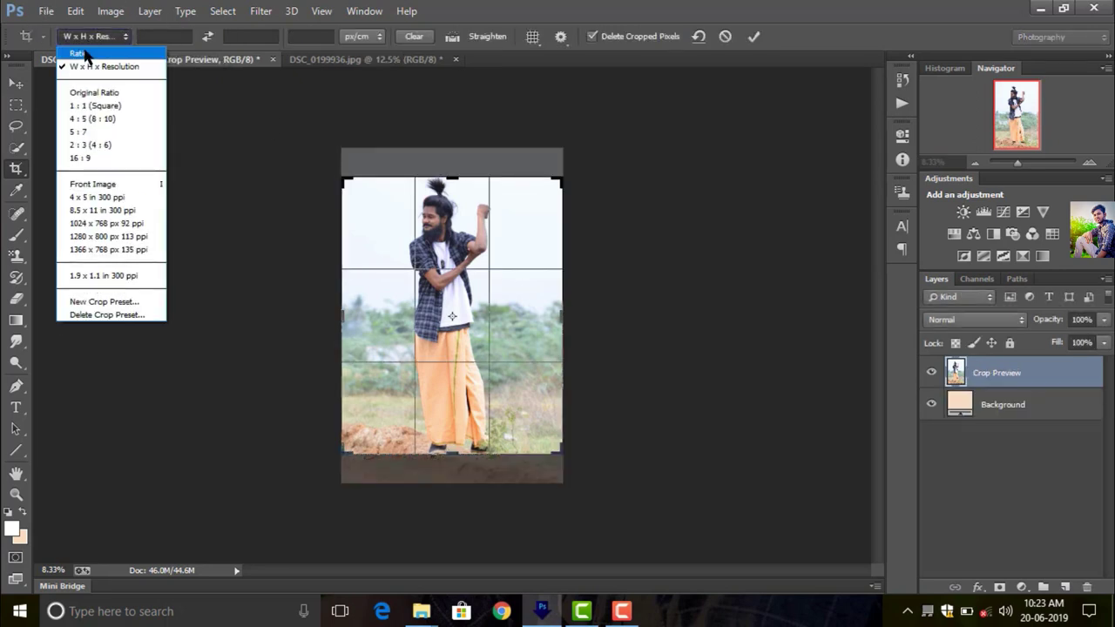
pyautogui.click(92, 90)
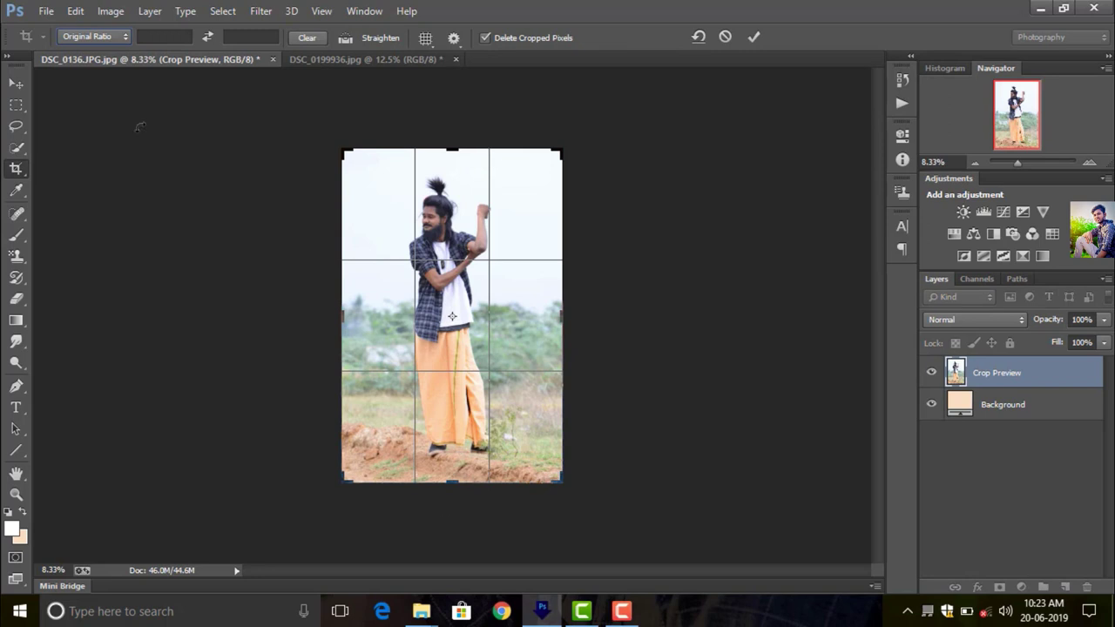
pyautogui.click(91, 37)
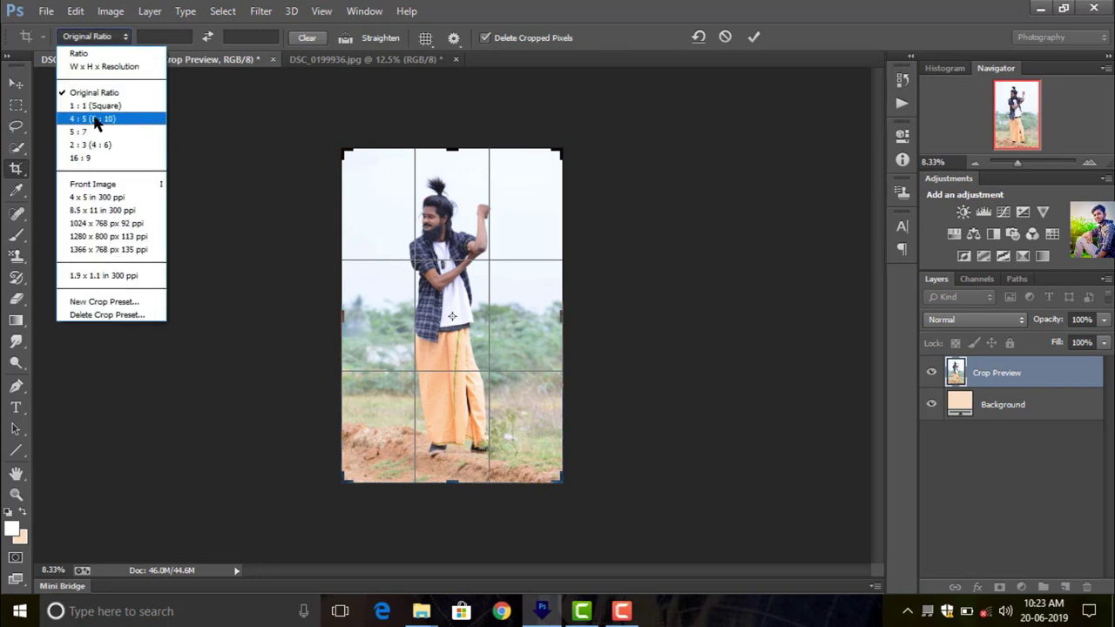
pyautogui.click(155, 122)
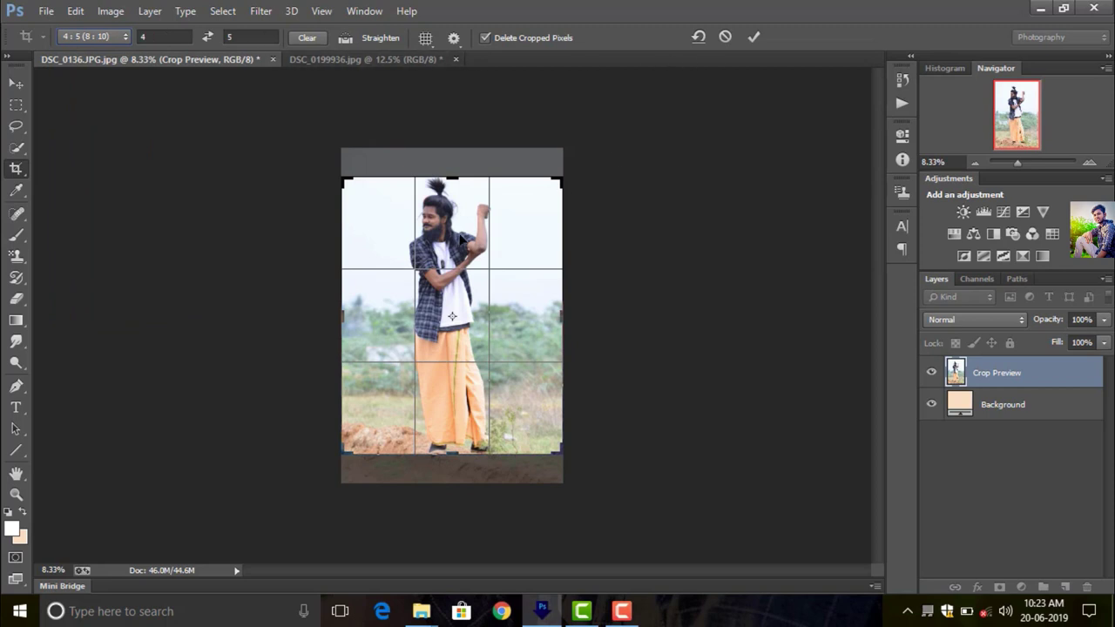
pyautogui.moveTo(460, 237); pyautogui.dragTo(467, 266)
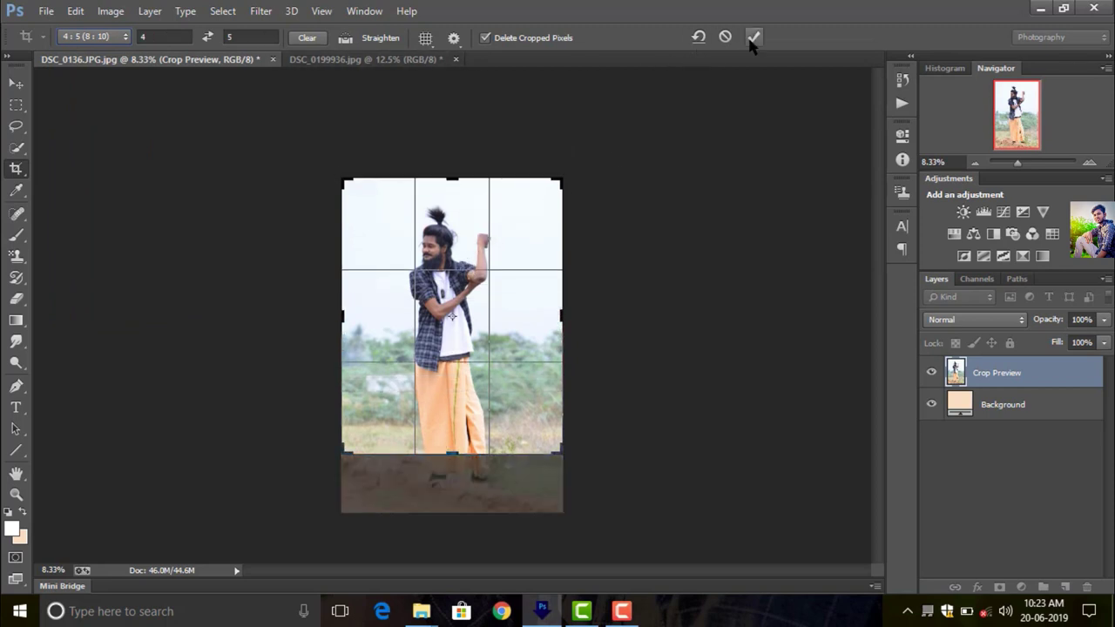
pyautogui.click(749, 41)
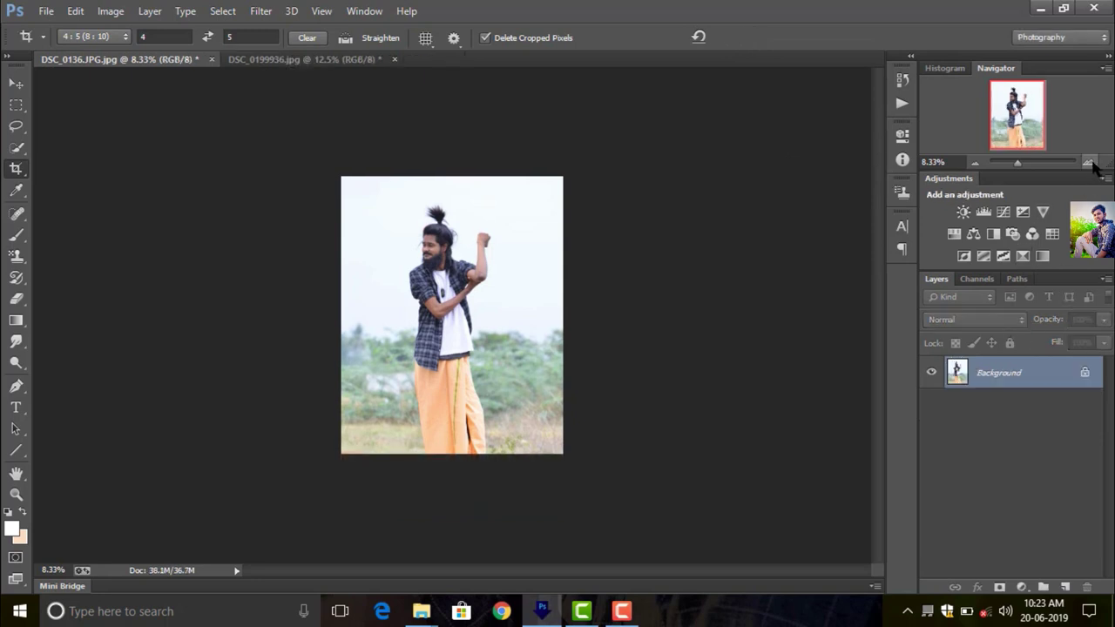
pyautogui.click(1089, 162)
# Set the pasteboard colour to white ffffff and duplicate Background as Background copy
pyautogui.click(17, 85)
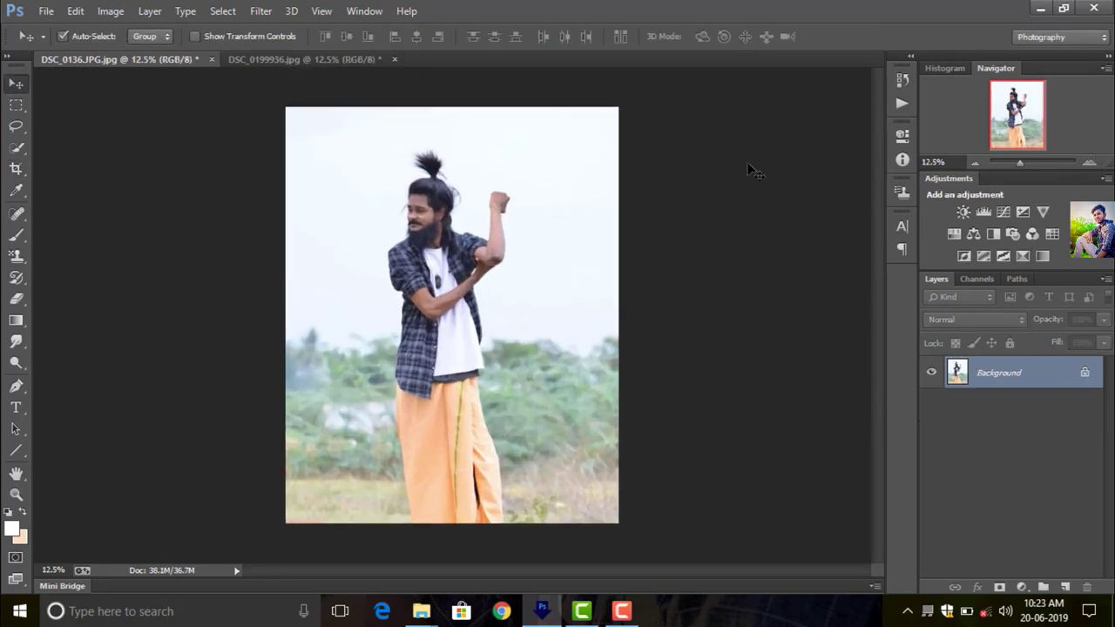
pyautogui.rightClick(689, 149)
pyautogui.rightClick(713, 130)
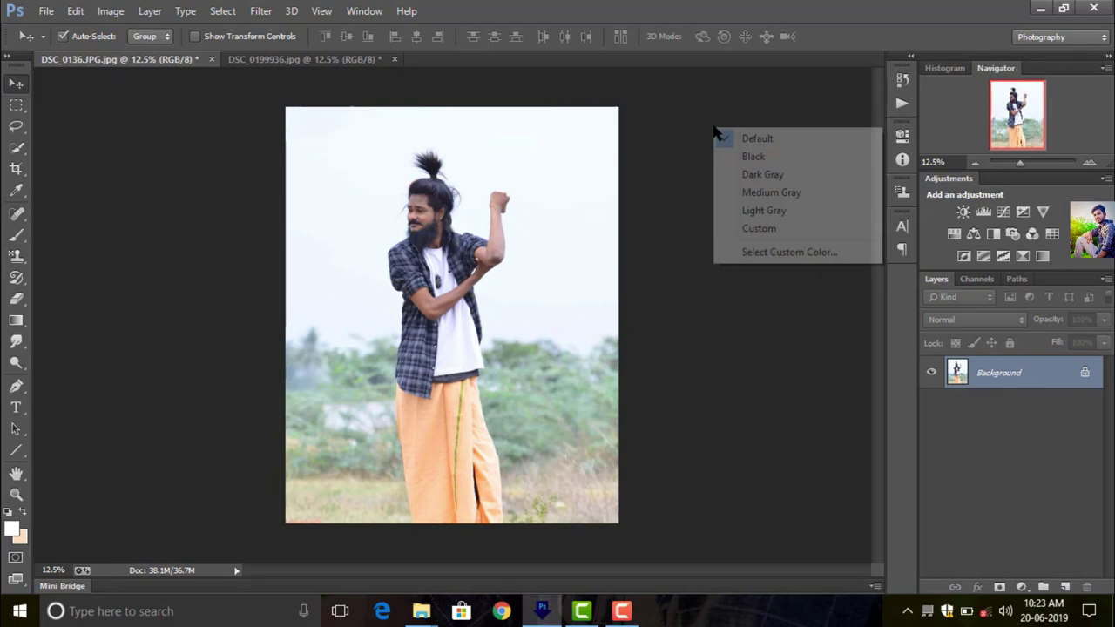
pyautogui.click(778, 252)
pyautogui.moveTo(772, 288); pyautogui.dragTo(673, 250)
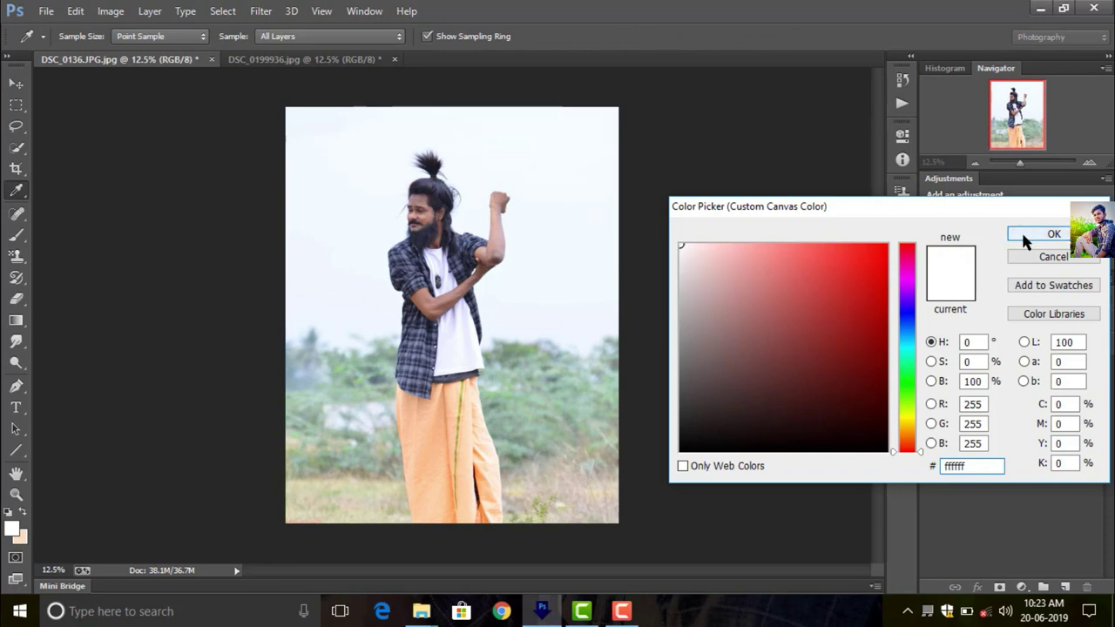
pyautogui.moveTo(684, 248); pyautogui.dragTo(678, 243)
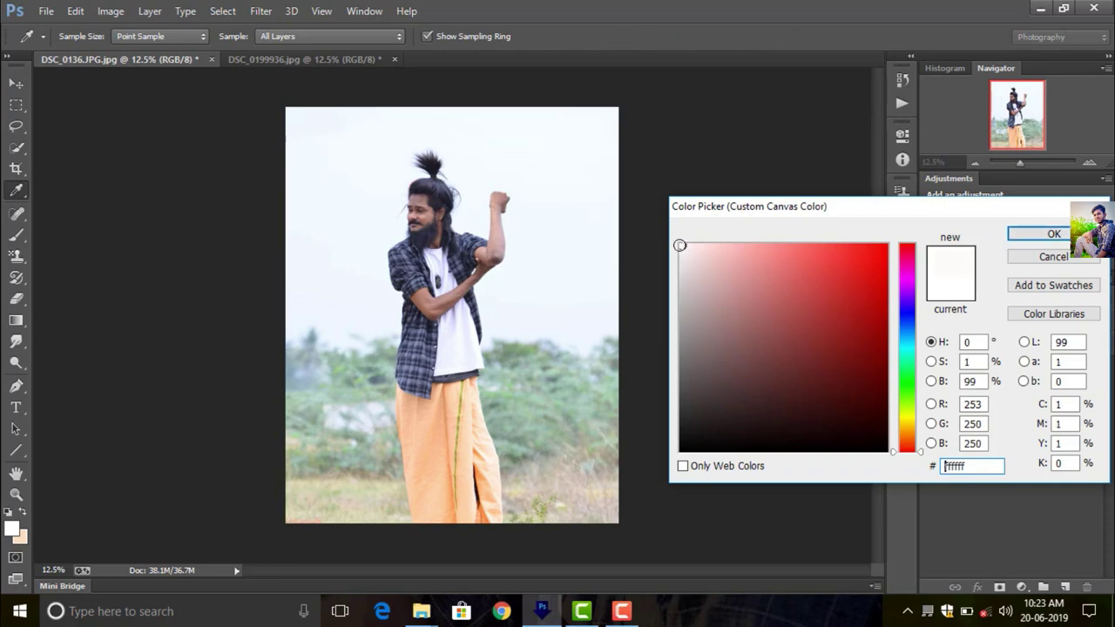
pyautogui.click(1044, 234)
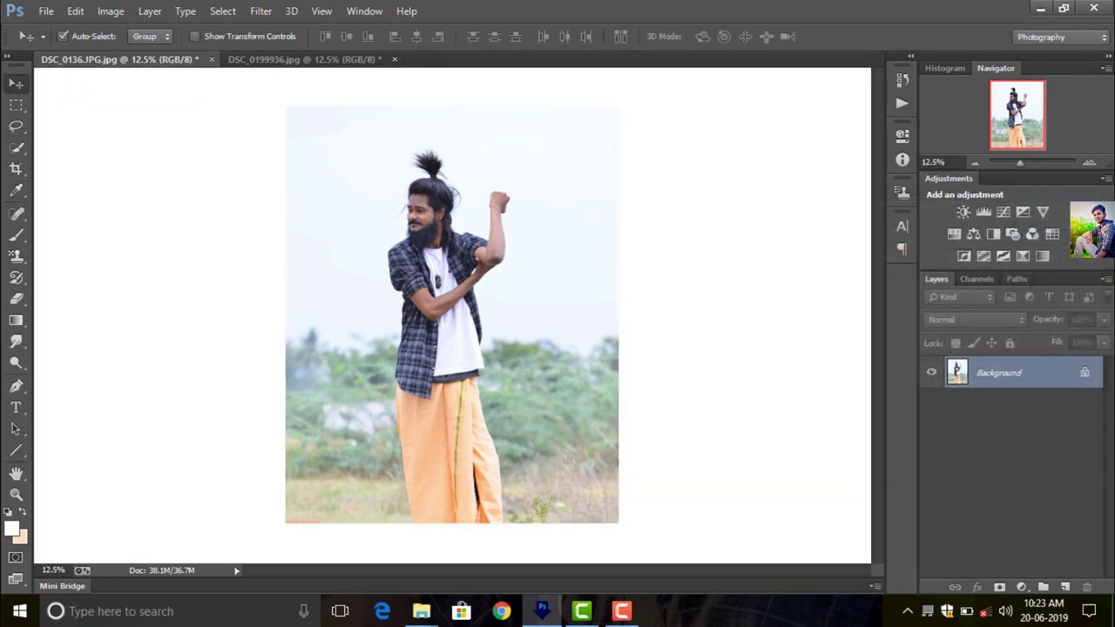
pyautogui.moveTo(1051, 372); pyautogui.dragTo(1064, 587)
# Open the Camera Raw Filter on Background copy
pyautogui.click(261, 11)
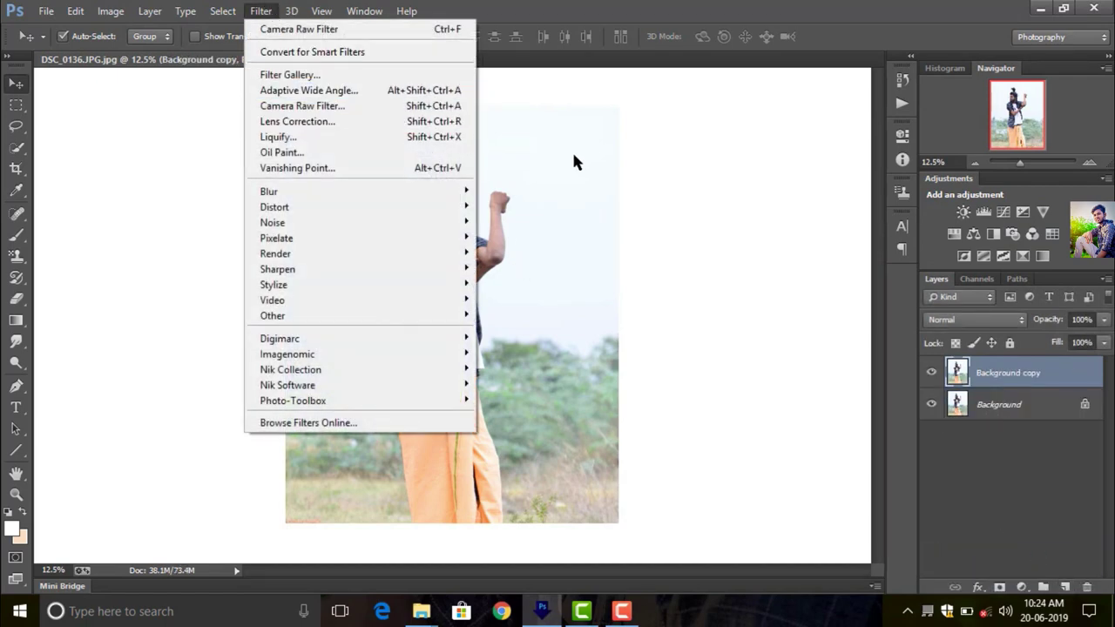
pyautogui.click(671, 148)
pyautogui.click(261, 10)
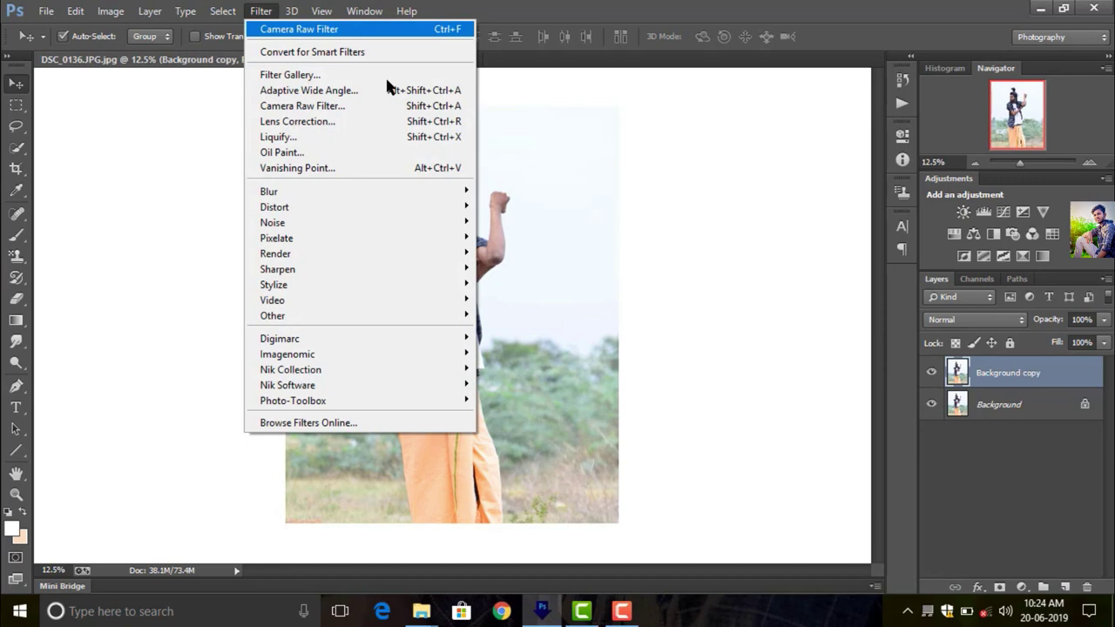
pyautogui.click(299, 106)
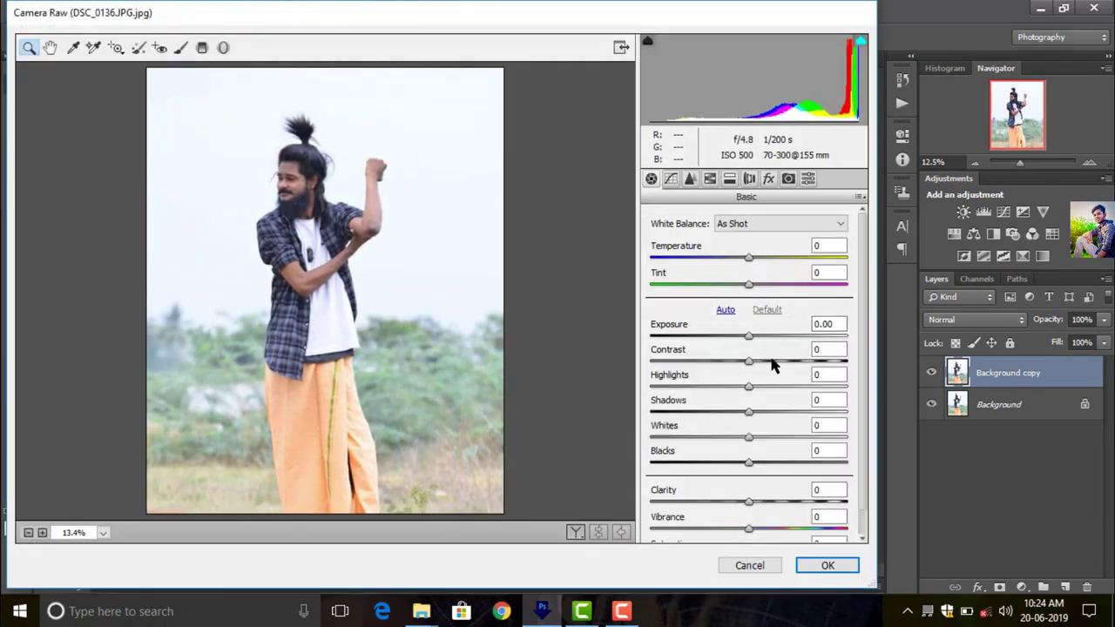
# Set Exposure +0.55, Contrast +23, Highlights -100, Shadows +18, Whites -38, Blacks -55, Clarity +21
pyautogui.click(770, 363)
pyautogui.click(758, 336)
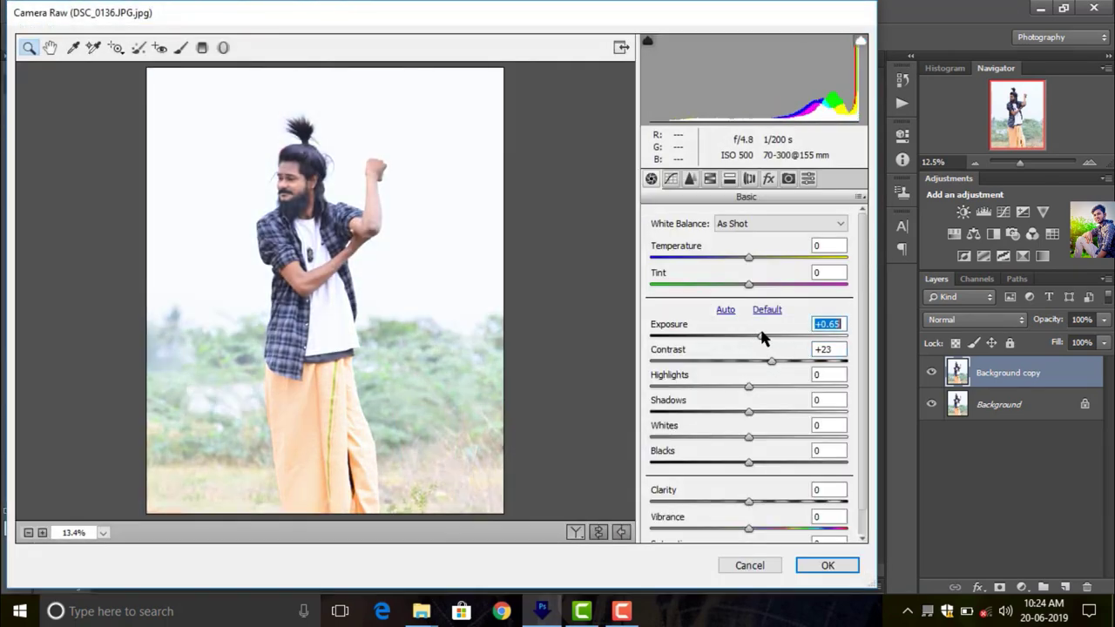
pyautogui.moveTo(689, 386); pyautogui.dragTo(651, 386)
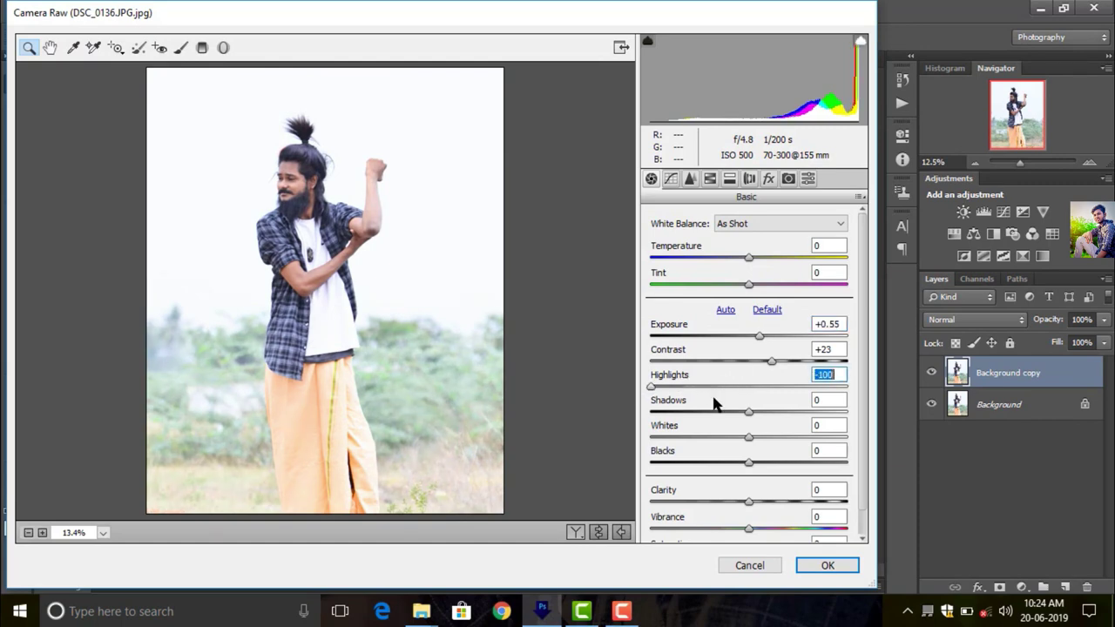
pyautogui.moveTo(781, 412)
pyautogui.mouseDown()
pyautogui.moveTo(712, 440)
pyautogui.moveTo(694, 462)
pyautogui.mouseUp()
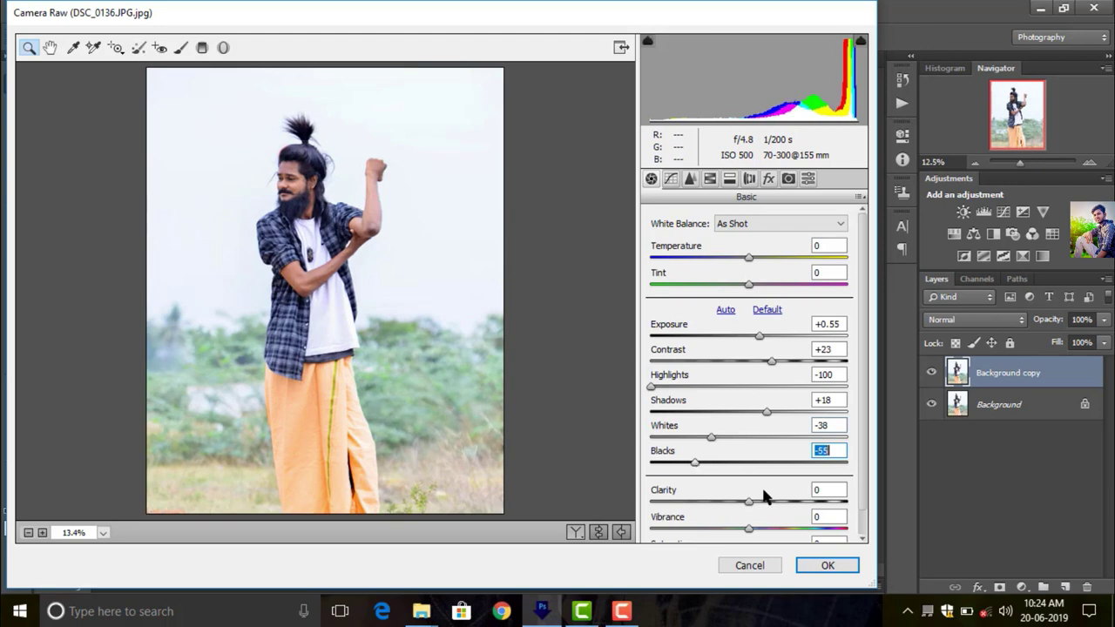
pyautogui.click(768, 504)
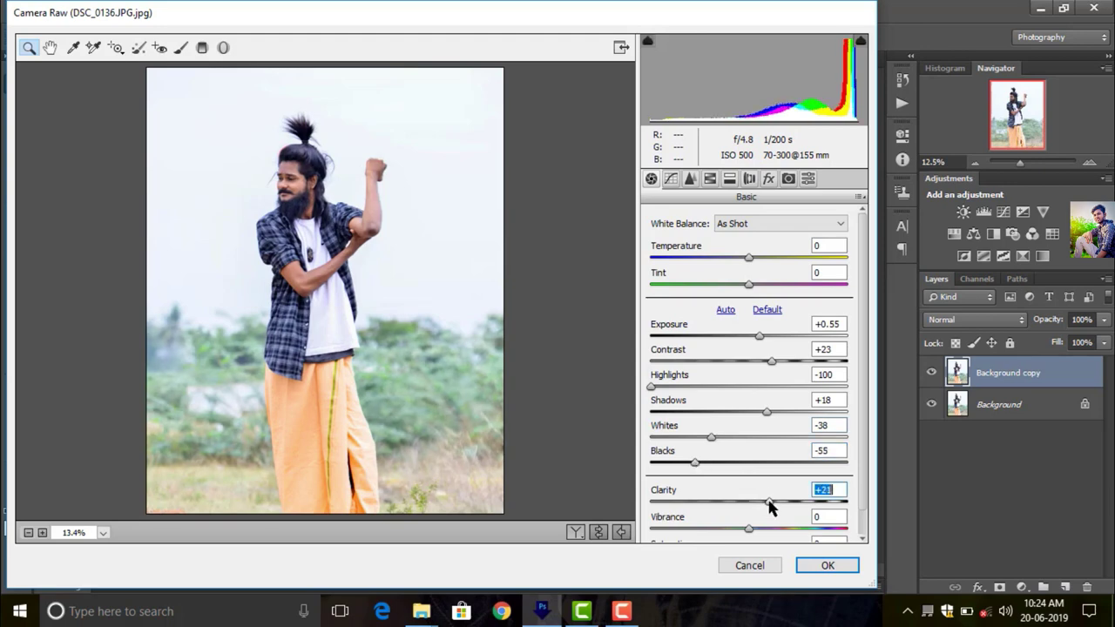
pyautogui.click(710, 179)
# Raise HSL saturation of Yellows and Greens to +100, and boost Aquas and Blues
pyautogui.moveTo(771, 348); pyautogui.dragTo(871, 361)
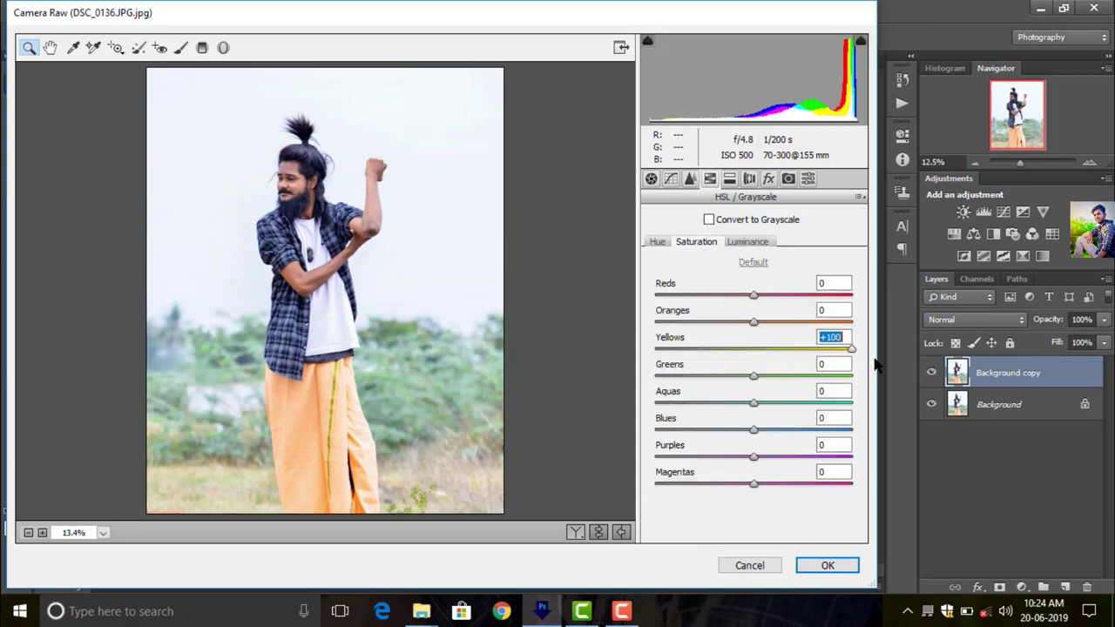
pyautogui.moveTo(793, 376); pyautogui.dragTo(852, 381)
pyautogui.moveTo(775, 403)
pyautogui.mouseDown()
pyautogui.moveTo(851, 405)
pyautogui.moveTo(842, 430)
pyautogui.mouseUp()
pyautogui.click(781, 429)
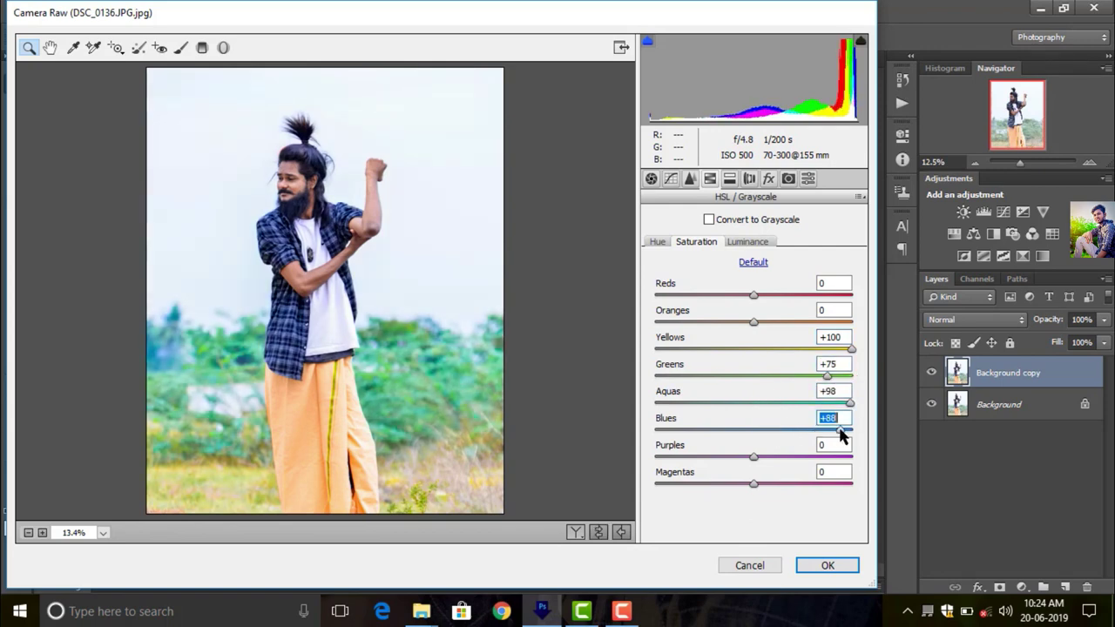
pyautogui.moveTo(827, 375); pyautogui.dragTo(858, 376)
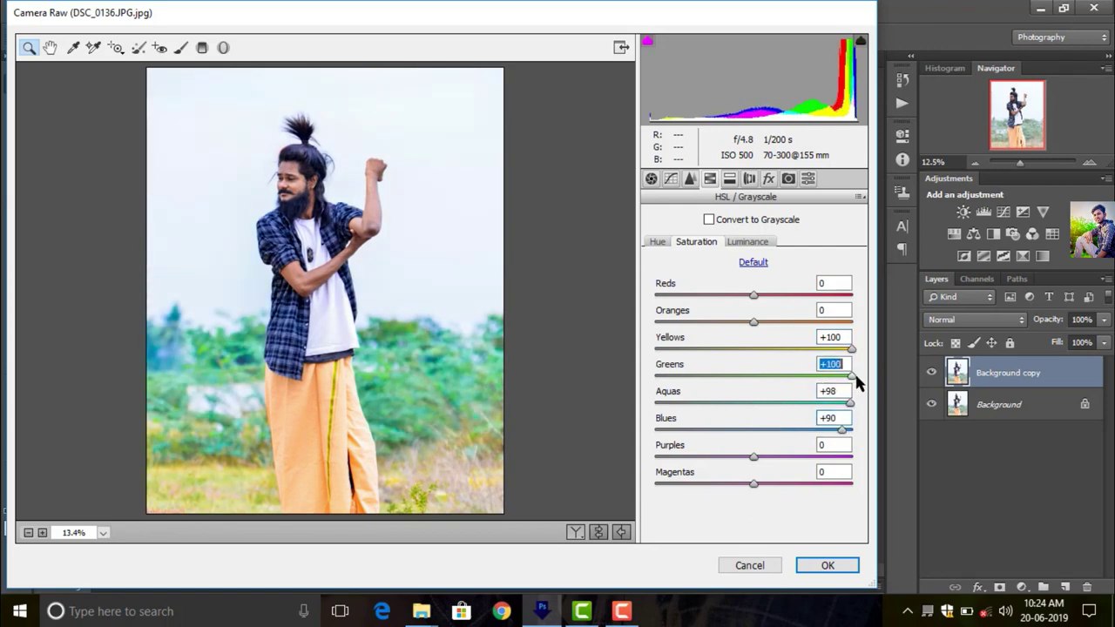
# Shift Yellows hue +84 and Greens hue +60, and brighten Oranges luminance
pyautogui.click(658, 243)
pyautogui.moveTo(785, 349); pyautogui.dragTo(837, 349)
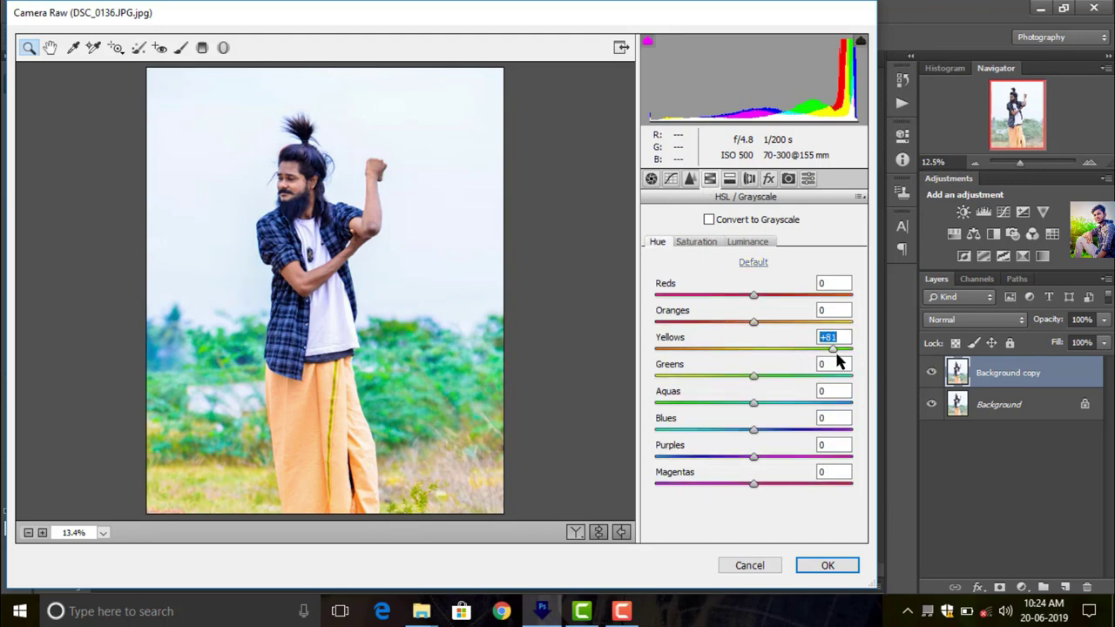
pyautogui.click(749, 245)
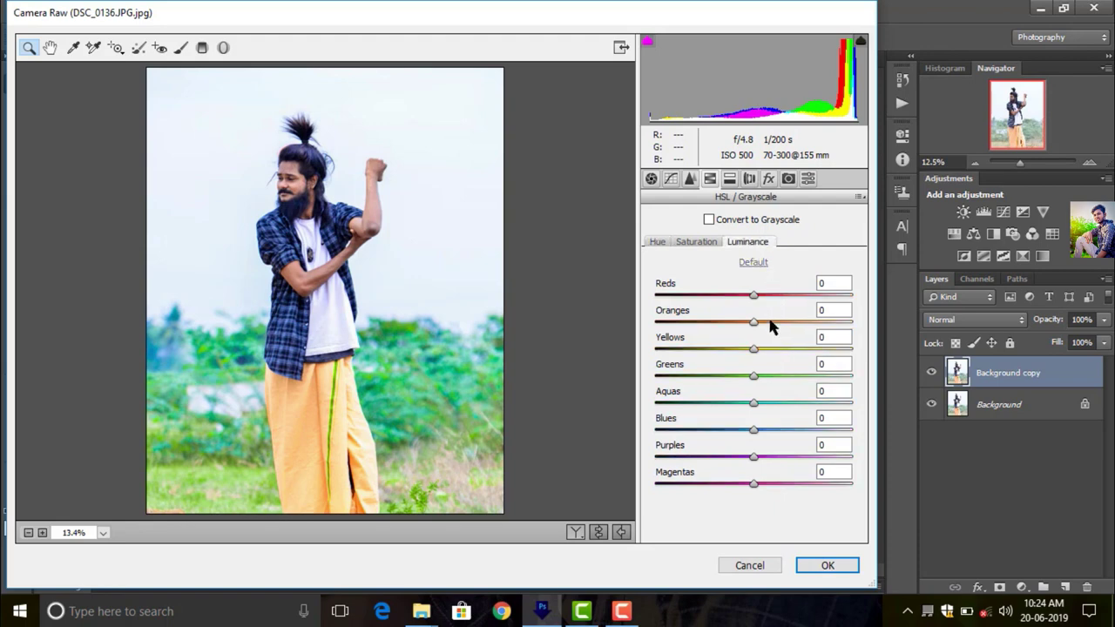
pyautogui.moveTo(769, 321)
pyautogui.mouseDown()
pyautogui.moveTo(796, 320)
pyautogui.moveTo(704, 322)
pyautogui.moveTo(787, 322)
pyautogui.moveTo(776, 322)
pyautogui.mouseUp()
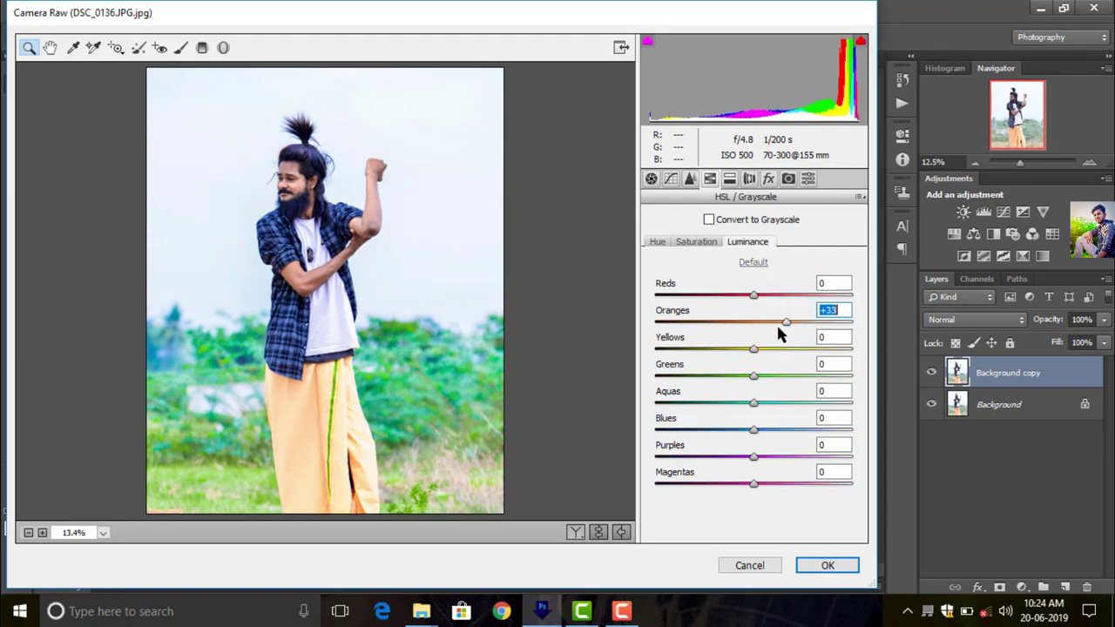
pyautogui.click(697, 244)
pyautogui.moveTo(778, 374); pyautogui.dragTo(812, 374)
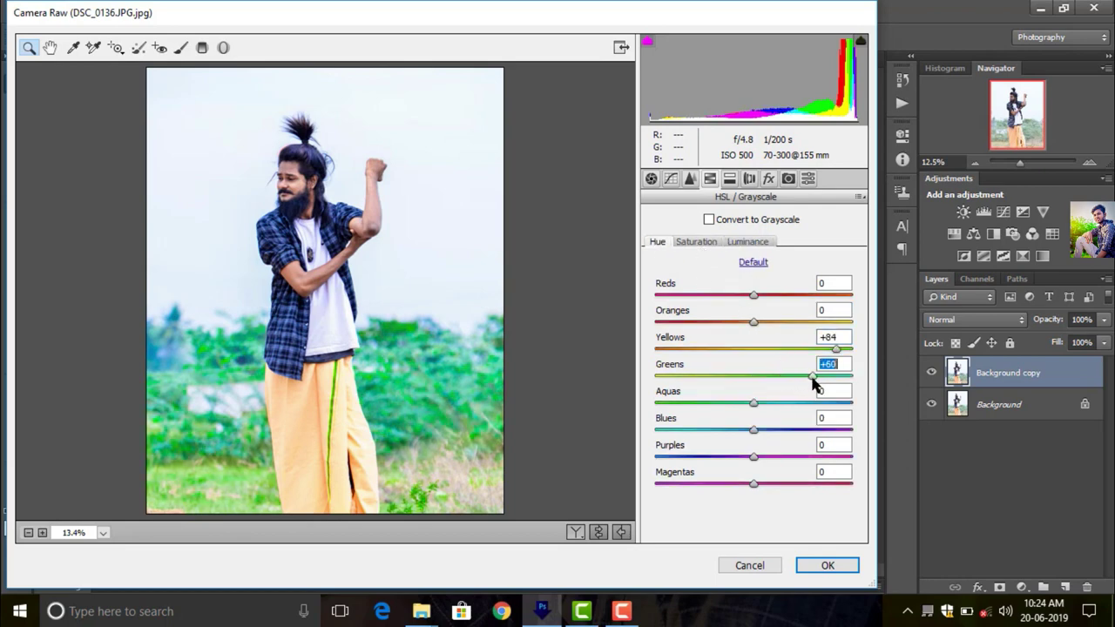
pyautogui.click(768, 178)
# Set Post Crop Vignetting Amount to -24 and apply the Camera Raw edits
pyautogui.moveTo(753, 389); pyautogui.dragTo(729, 392)
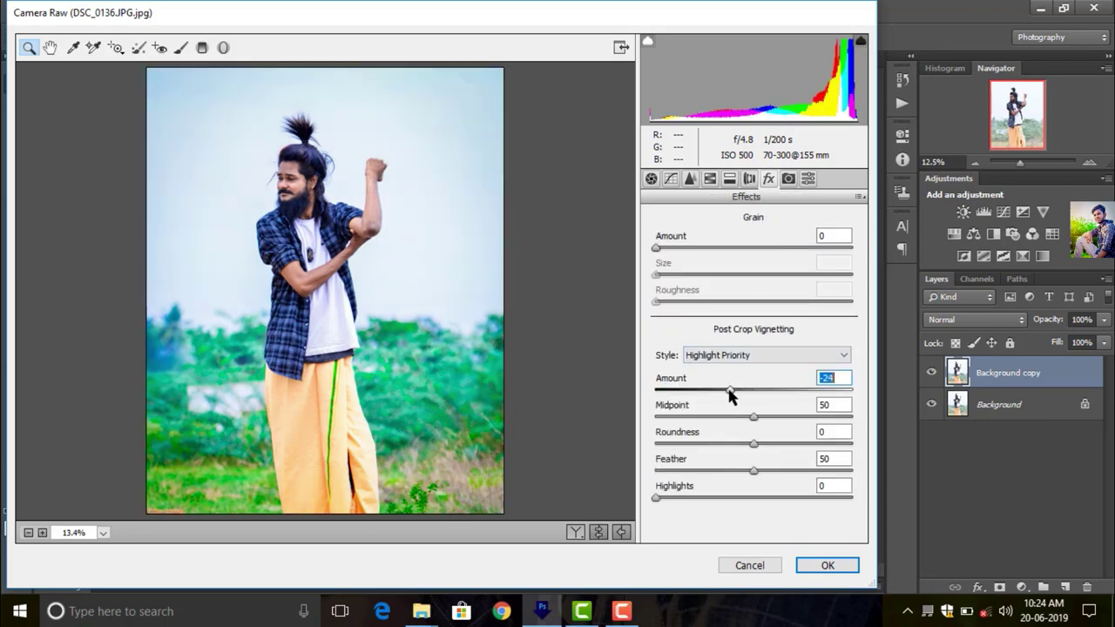
pyautogui.click(813, 563)
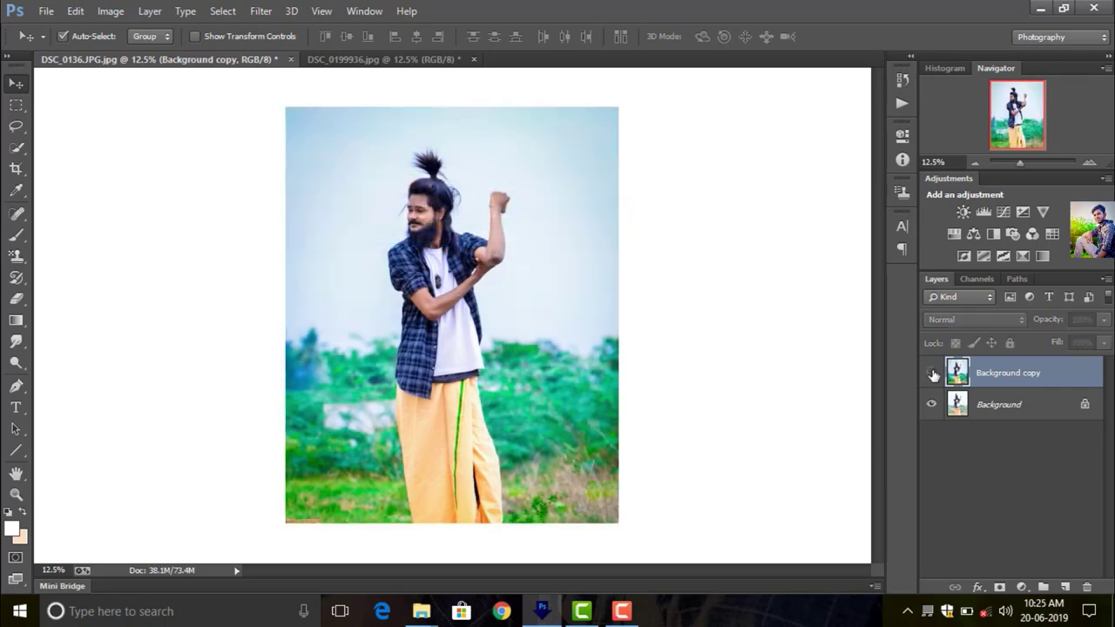
# Toggle Background copy's visibility to compare the photo before and after the grade
pyautogui.click(931, 373)
pyautogui.click(931, 373)
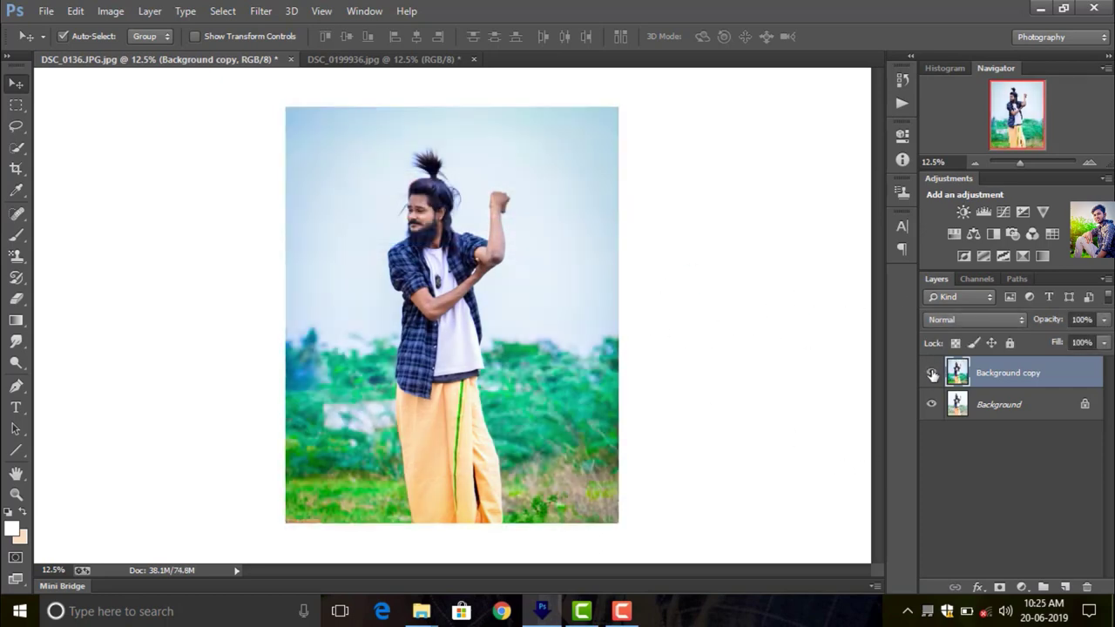
pyautogui.click(931, 373)
pyautogui.click(931, 373)
# Duplicate Background copy as Background copy 2 and open Camera Raw on it
pyautogui.moveTo(1064, 388); pyautogui.dragTo(1064, 587)
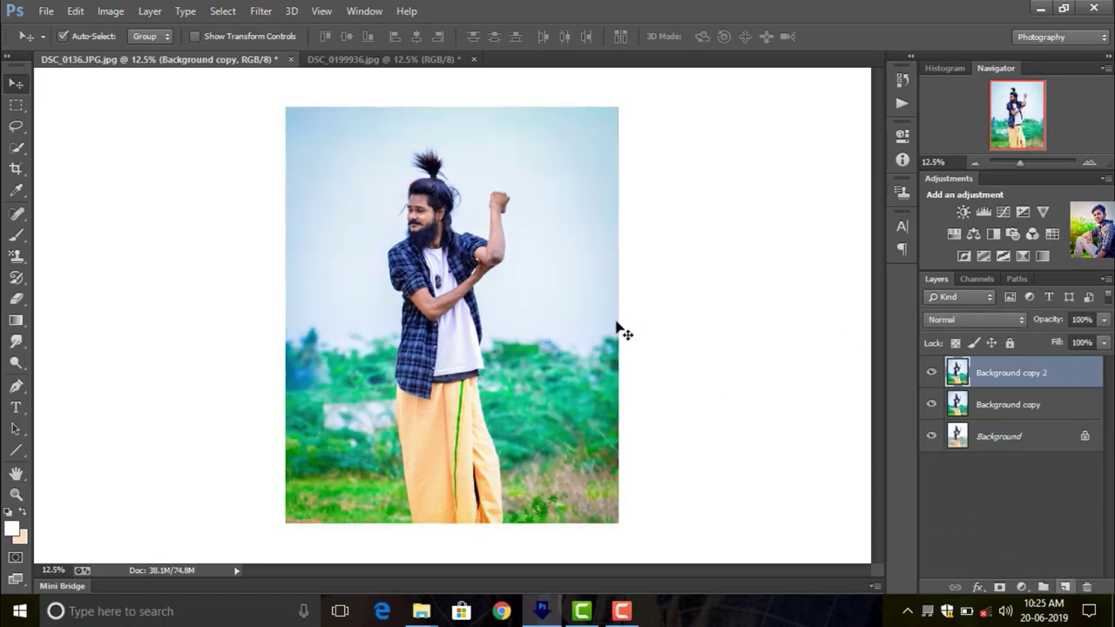
pyautogui.click(259, 12)
pyautogui.click(290, 114)
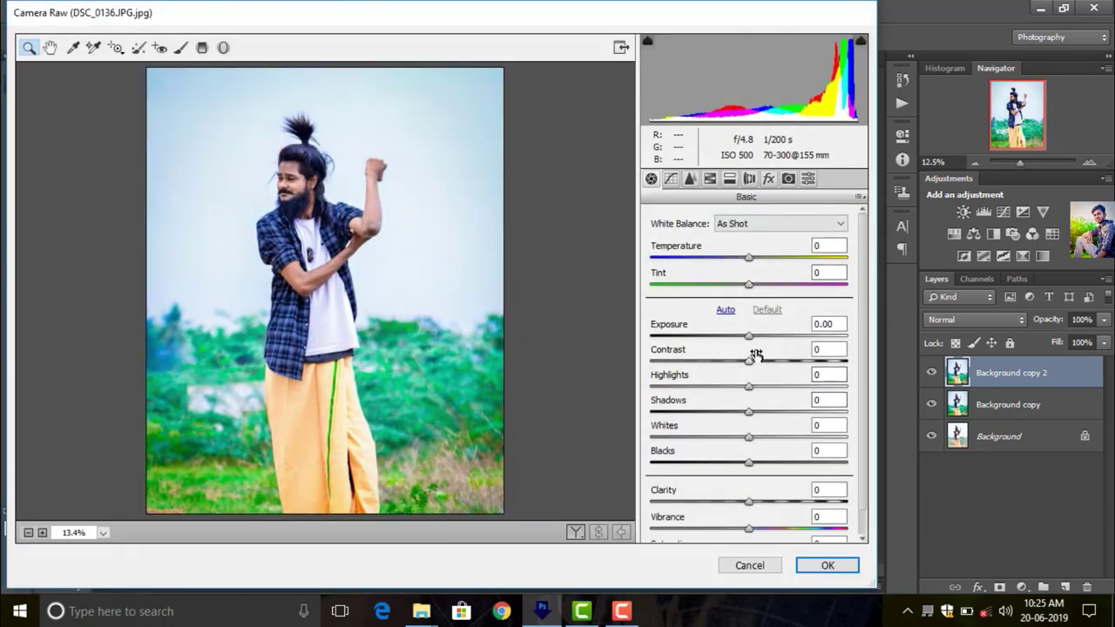
# Raise Exposure to +0.65 and Contrast to +14, with Highlights at -30
pyautogui.click(759, 338)
pyautogui.moveTo(760, 338)
pyautogui.mouseDown()
pyautogui.moveTo(764, 364)
pyautogui.moveTo(692, 392)
pyautogui.moveTo(713, 398)
pyautogui.mouseUp()
pyautogui.click(762, 361)
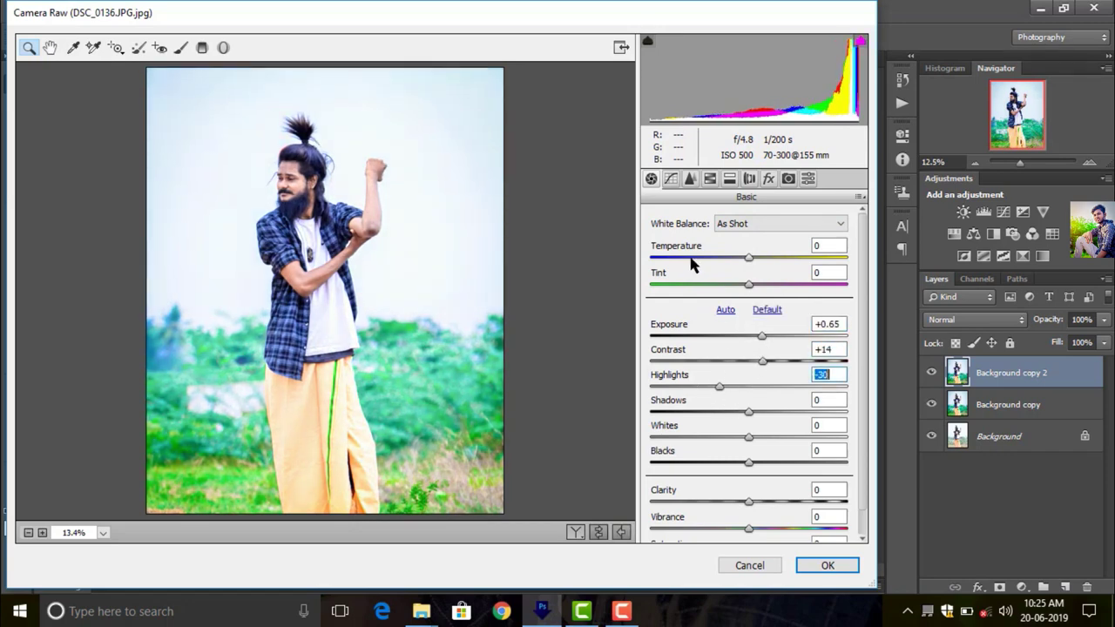
# Drop HSL saturation of Yellows, Greens, Aquas and Blues to -100
pyautogui.click(668, 178)
pyautogui.click(710, 178)
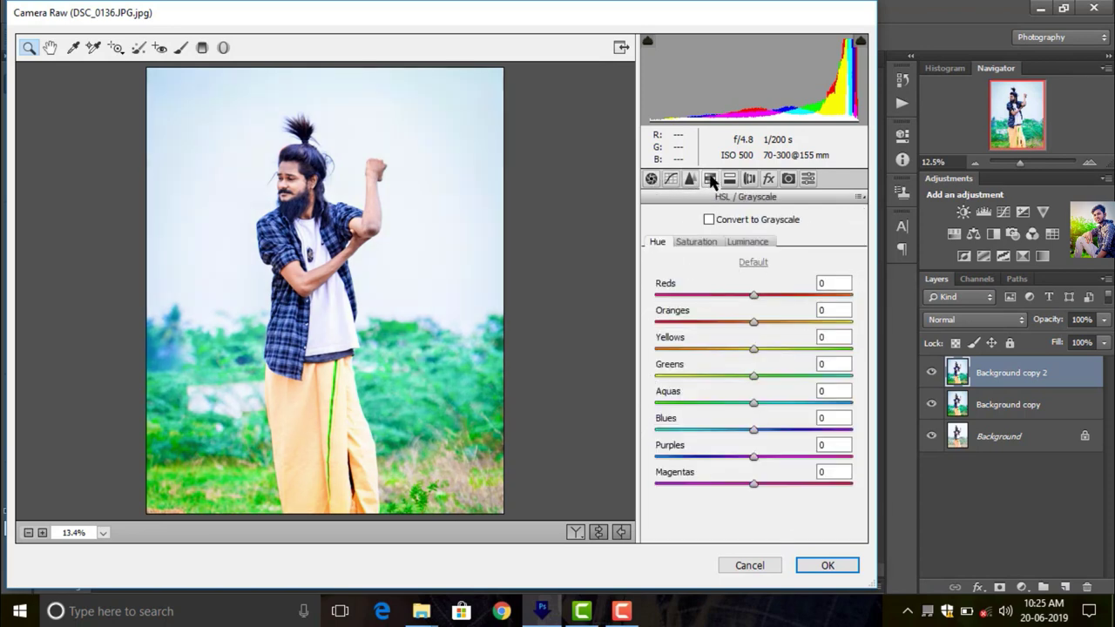
pyautogui.click(693, 247)
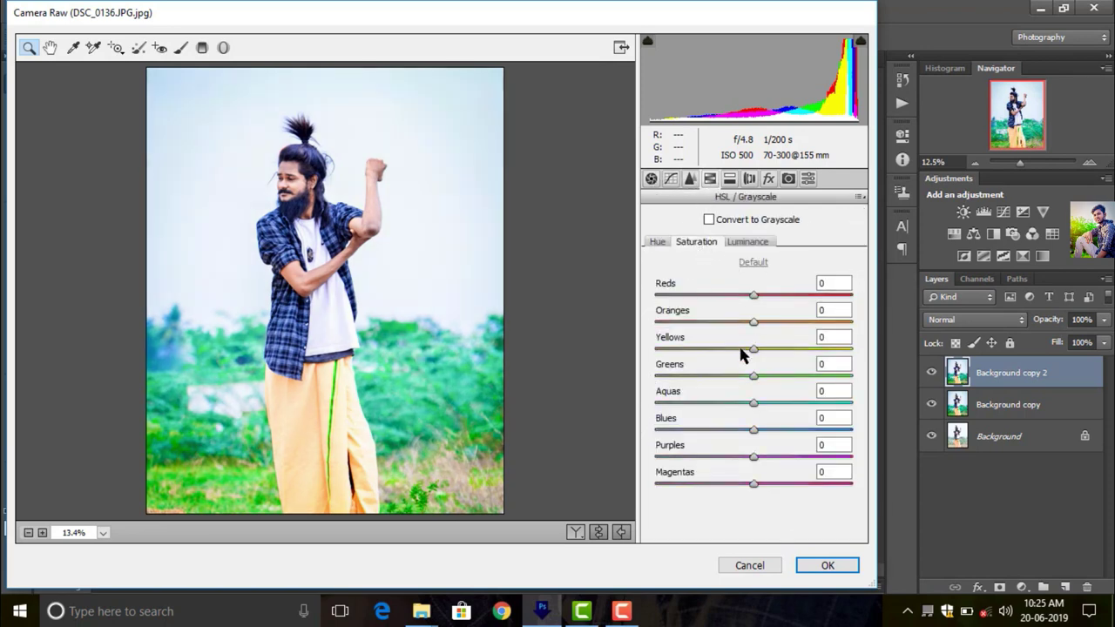
pyautogui.moveTo(686, 350)
pyautogui.mouseDown()
pyautogui.moveTo(660, 350)
pyautogui.moveTo(649, 376)
pyautogui.mouseUp()
pyautogui.moveTo(734, 402)
pyautogui.mouseDown()
pyautogui.moveTo(648, 405)
pyautogui.moveTo(628, 438)
pyautogui.mouseUp()
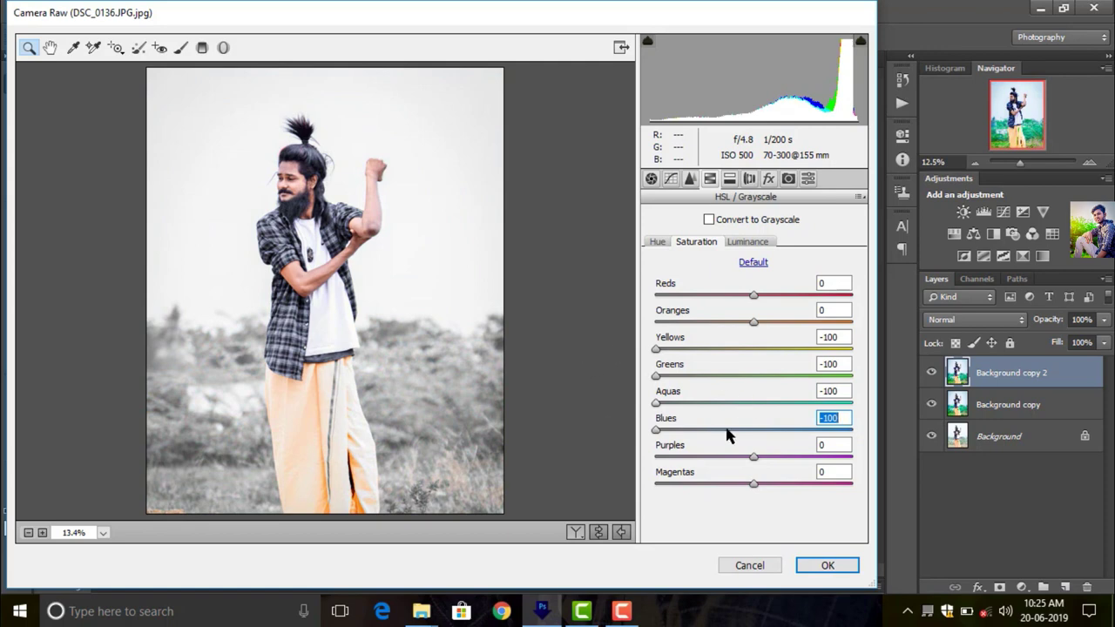
# Lift Oranges luminance to +28, set Blacks -38 and Clarity +26, and apply
pyautogui.click(746, 242)
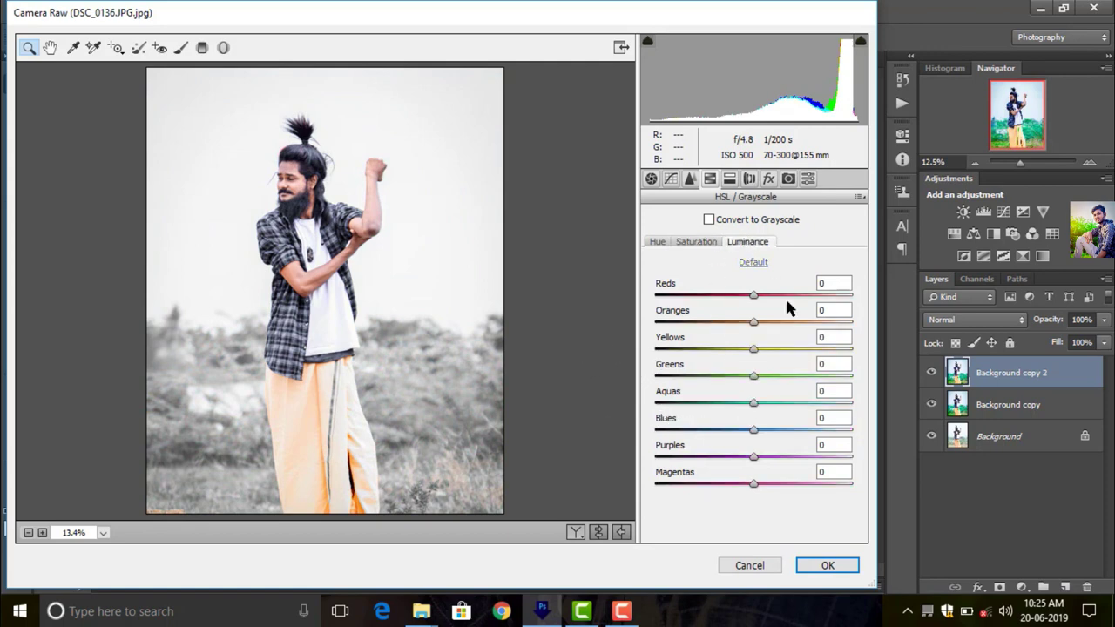
pyautogui.moveTo(767, 324); pyautogui.dragTo(780, 327)
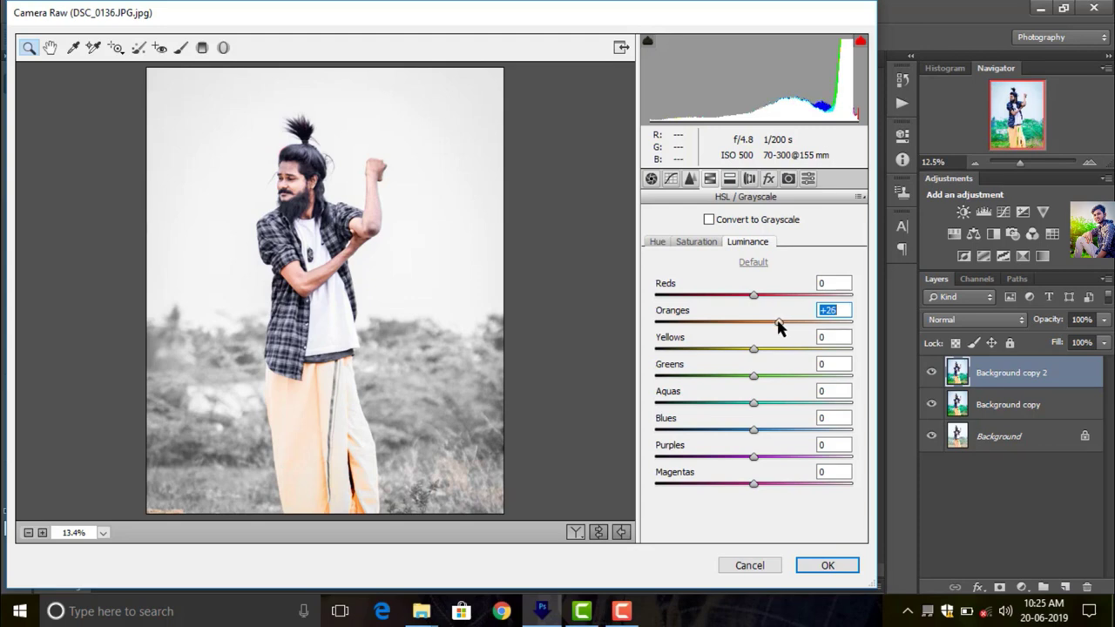
pyautogui.click(652, 179)
pyautogui.moveTo(727, 467); pyautogui.dragTo(712, 463)
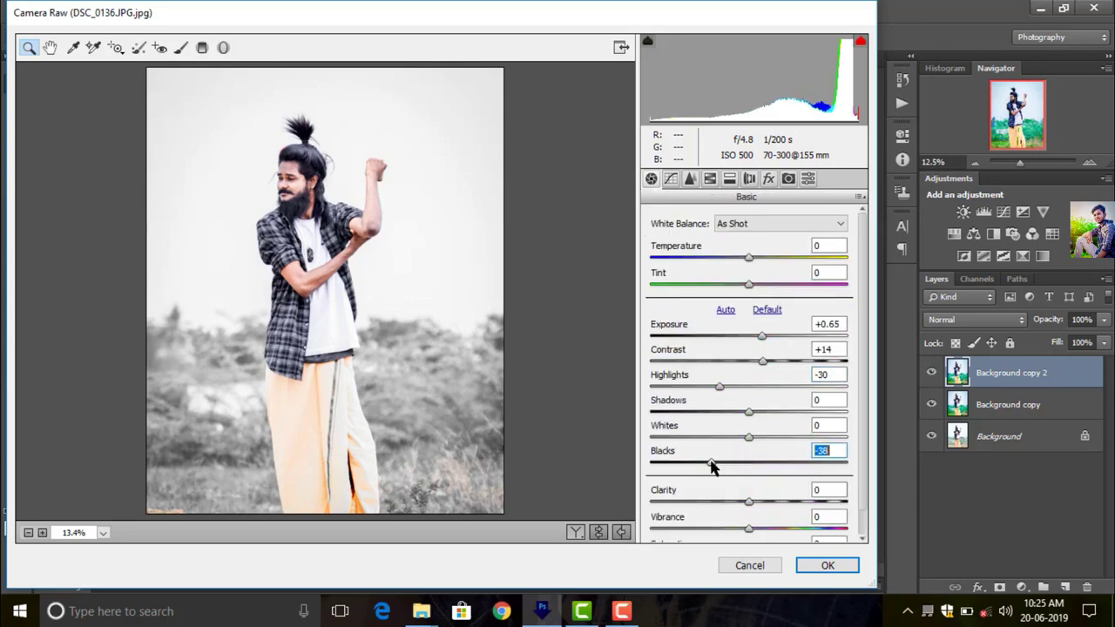
pyautogui.moveTo(750, 500); pyautogui.dragTo(775, 504)
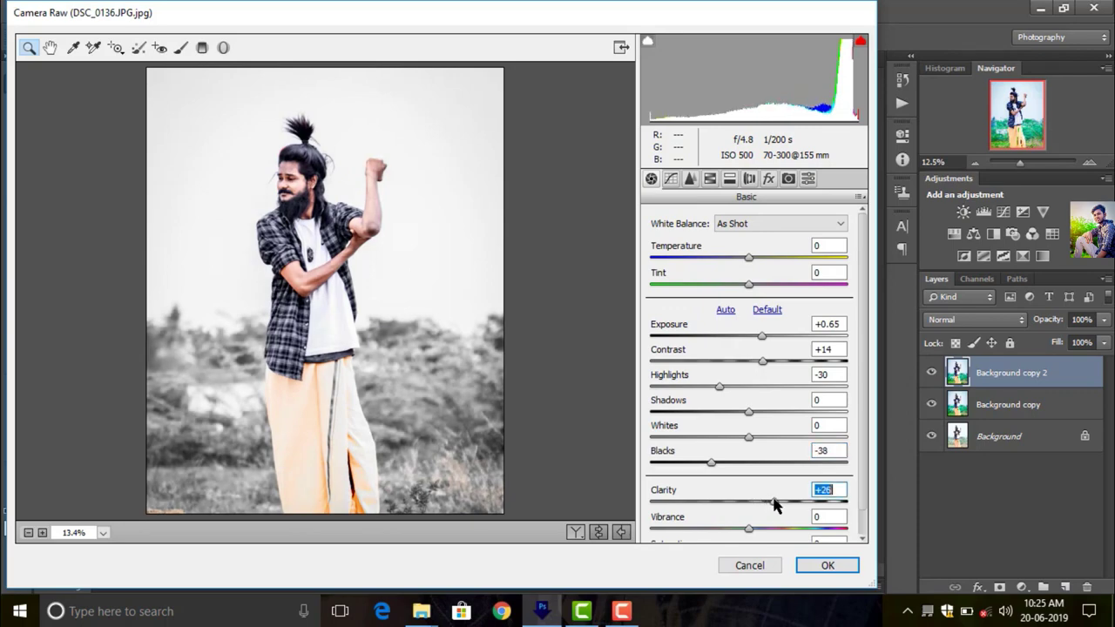
pyautogui.click(828, 565)
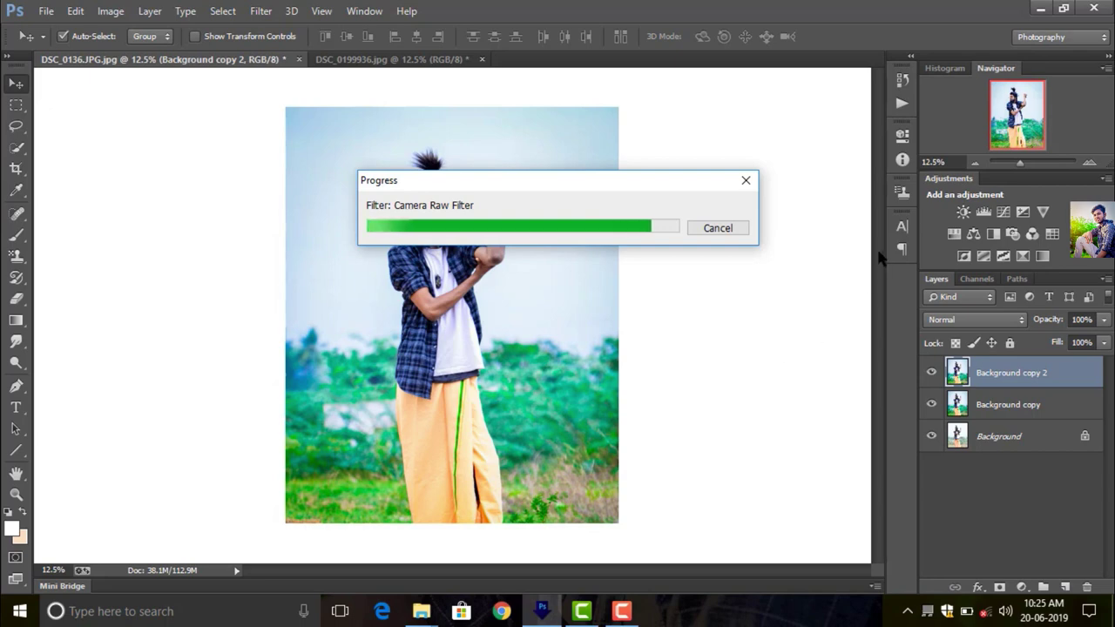
pyautogui.click(1088, 163)
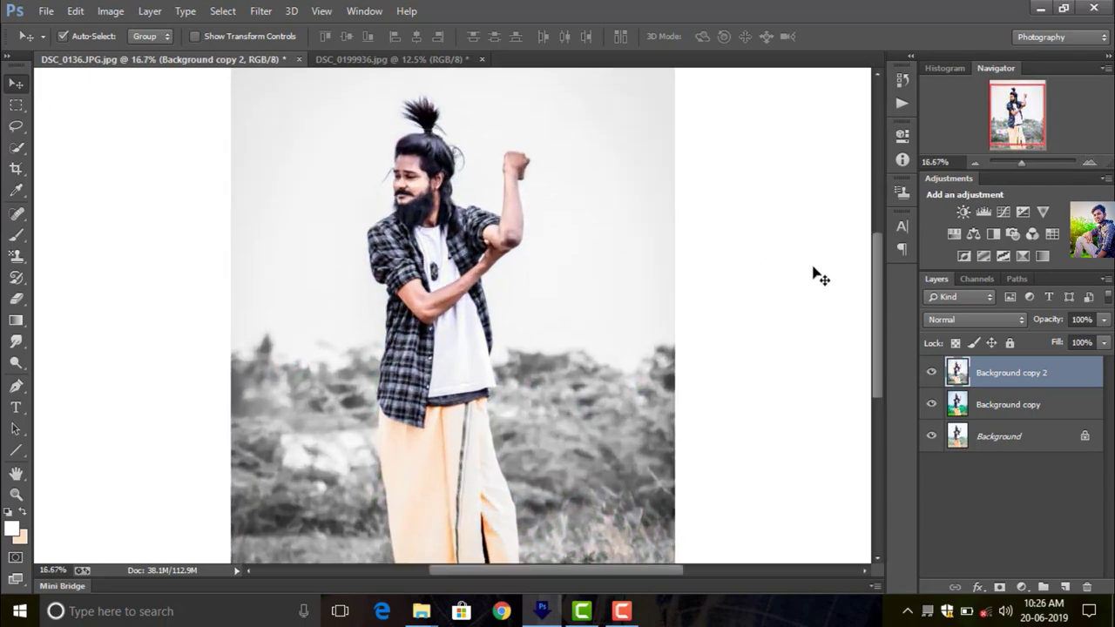
pyautogui.moveTo(878, 333)
pyautogui.mouseDown()
pyautogui.moveTo(878, 376)
pyautogui.moveTo(879, 347)
pyautogui.mouseUp()
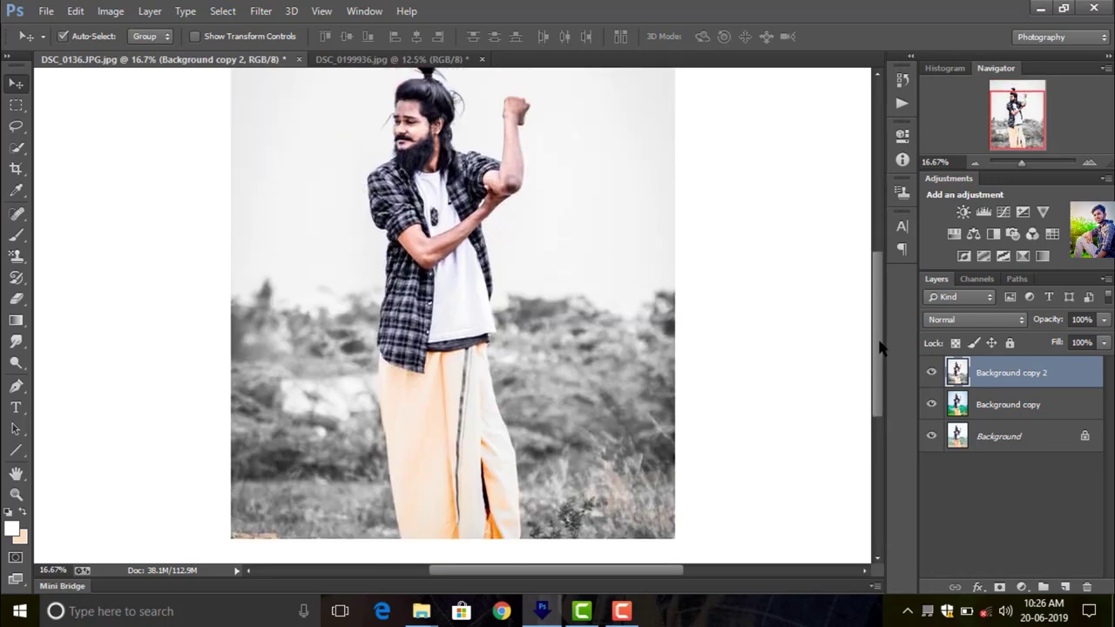
pyautogui.click(975, 163)
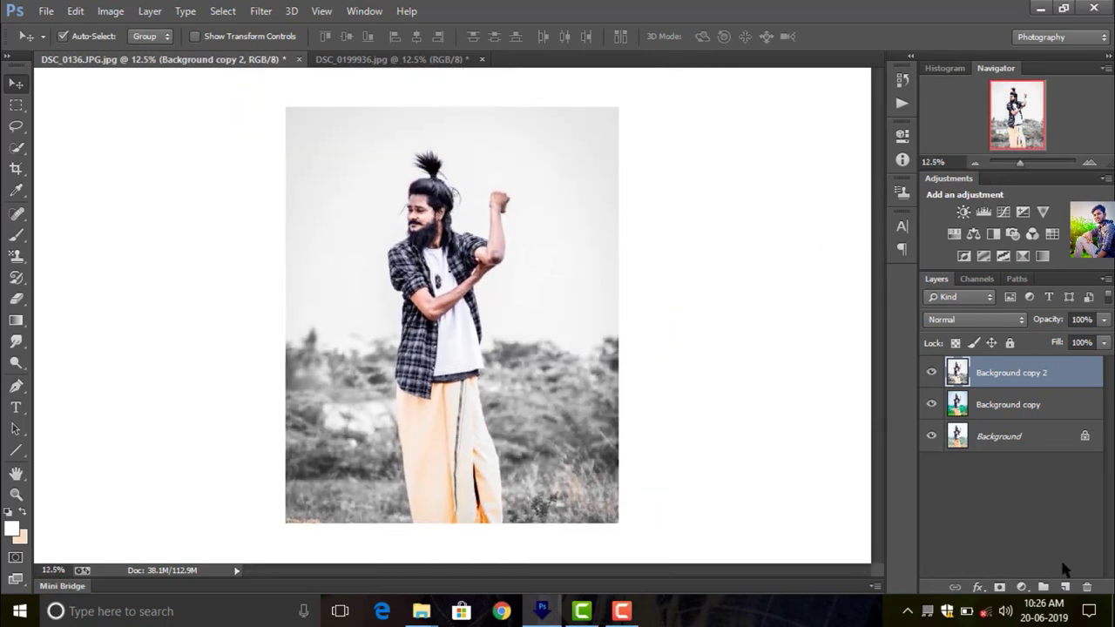
# Add a new Layer 1 and pick a gradient preset for the Gradient tool
pyautogui.click(1064, 587)
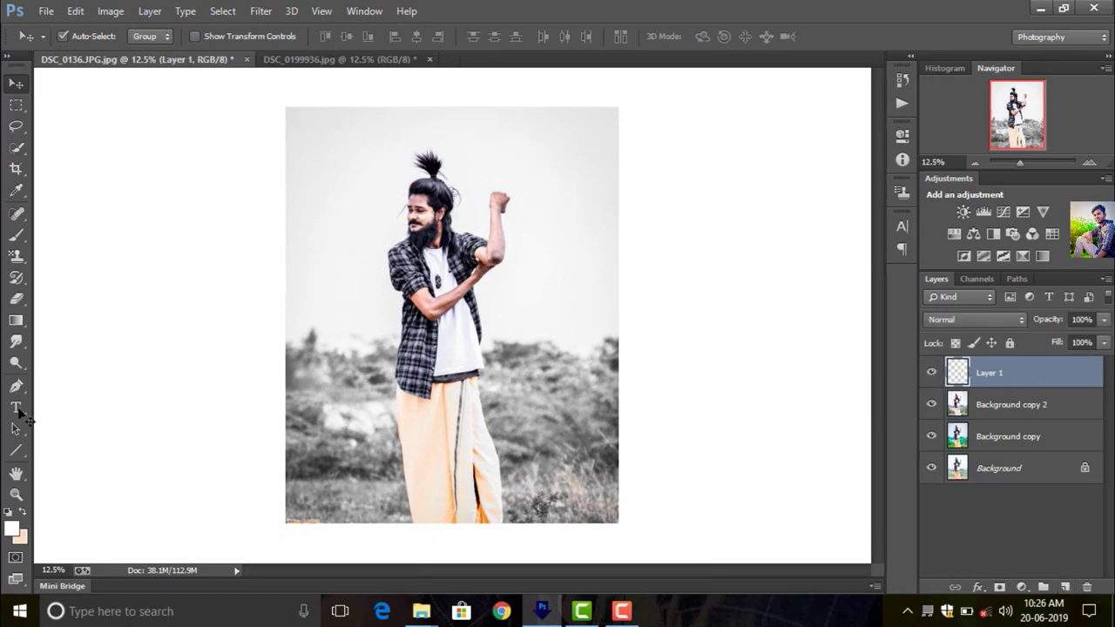
pyautogui.click(15, 321)
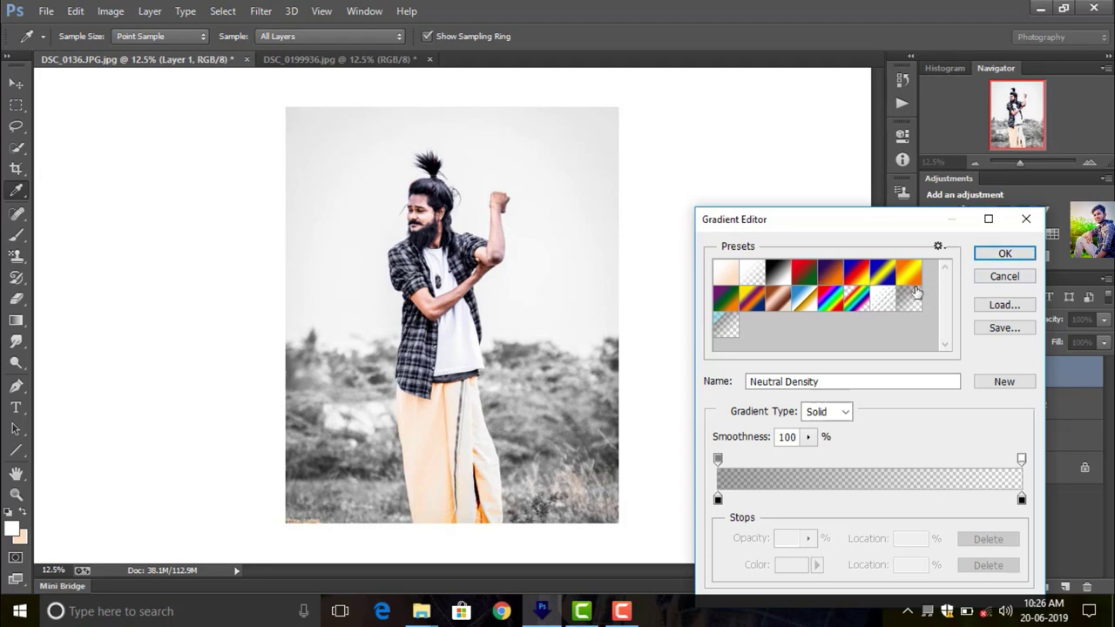
pyautogui.click(1001, 253)
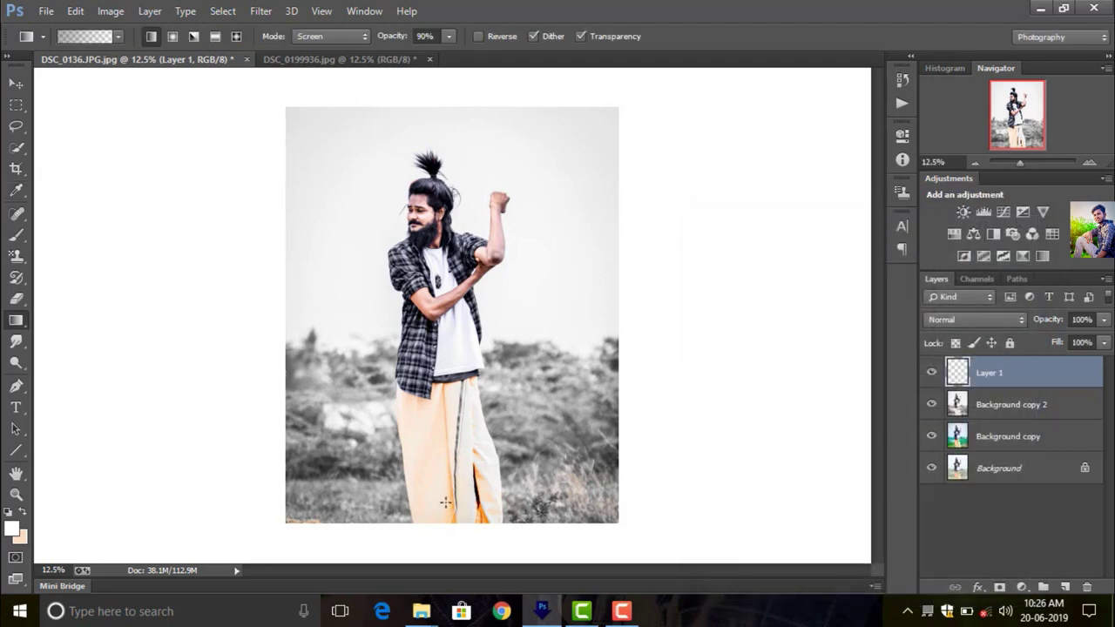
# Draw the gradient over the lower part of the photo on Layer 1 and compare
pyautogui.moveTo(444, 355); pyautogui.dragTo(442, 527)
pyautogui.hotkey('ctrl', 'z')
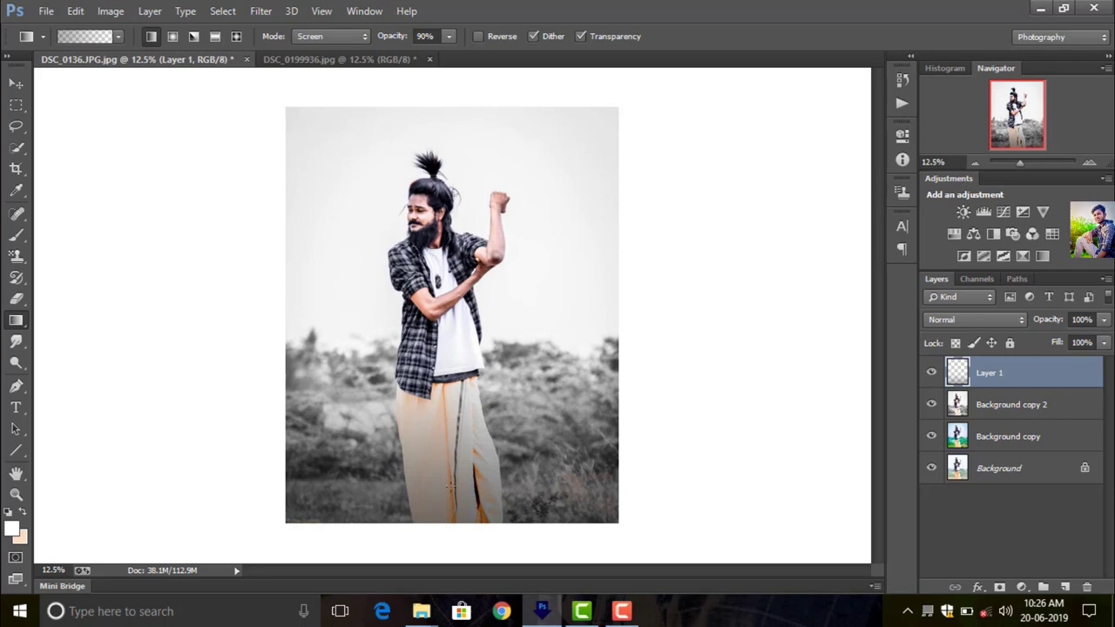
pyautogui.moveTo(445, 359); pyautogui.dragTo(443, 526)
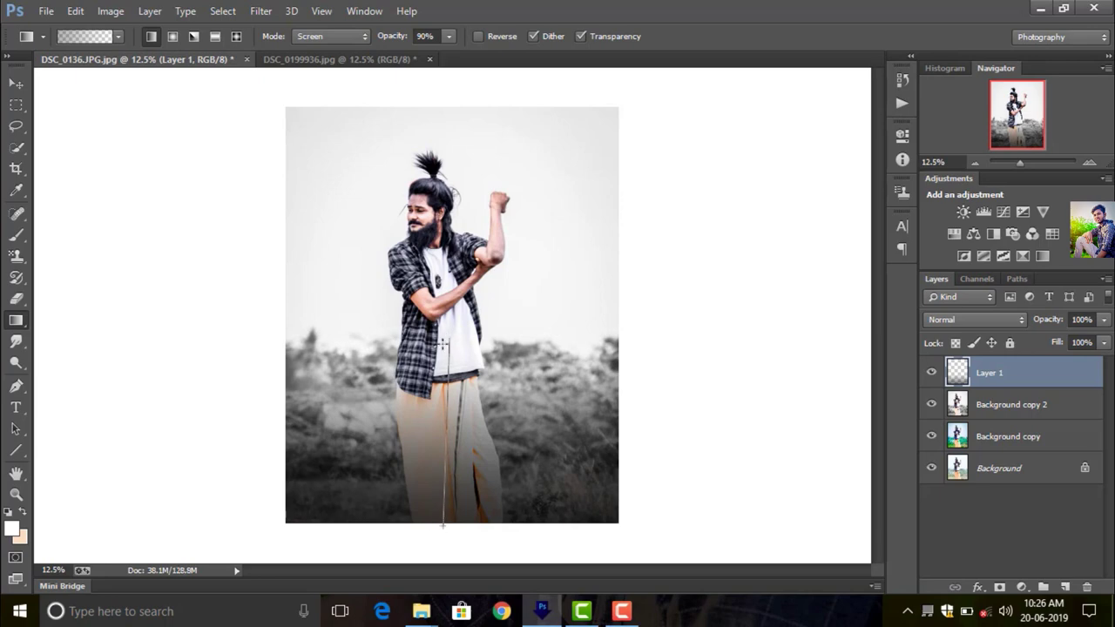
pyautogui.moveTo(442, 525); pyautogui.dragTo(441, 522)
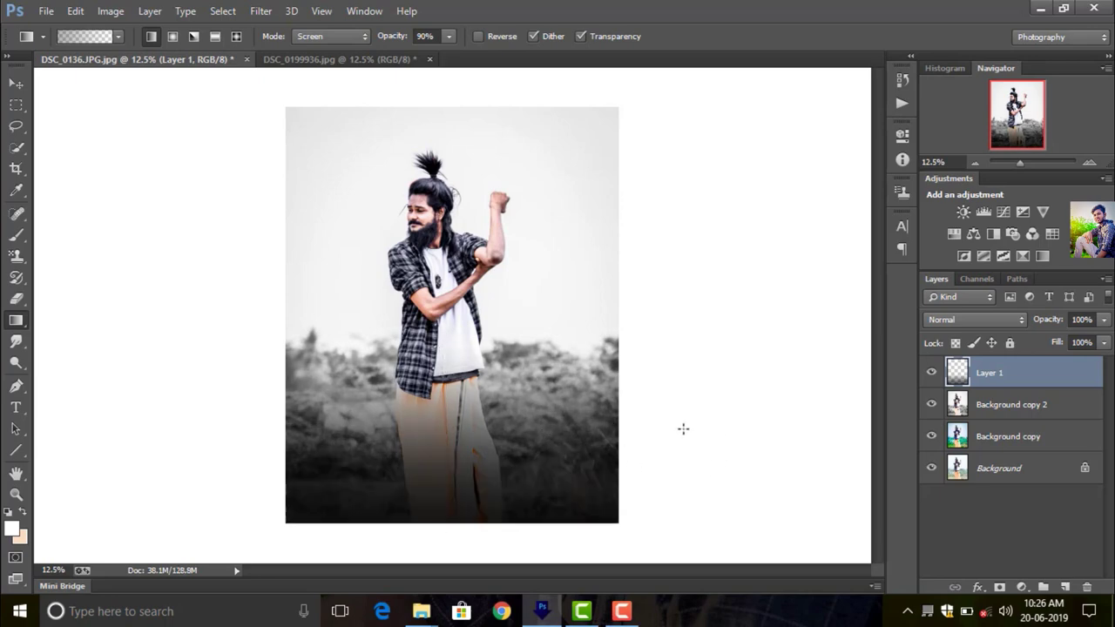
pyautogui.click(930, 372)
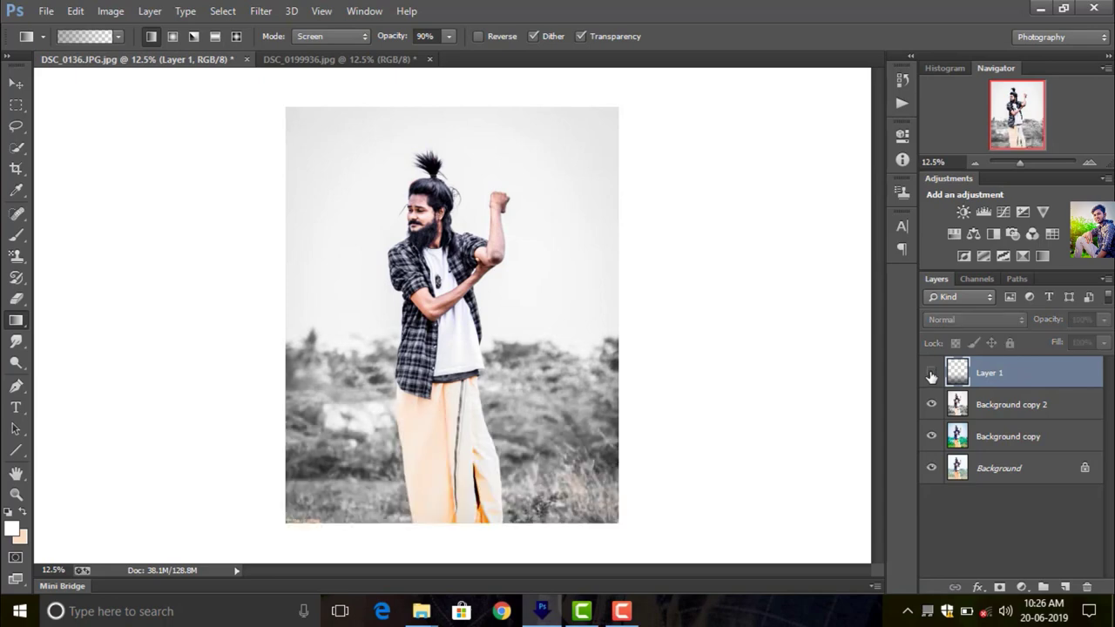
pyautogui.click(1005, 406)
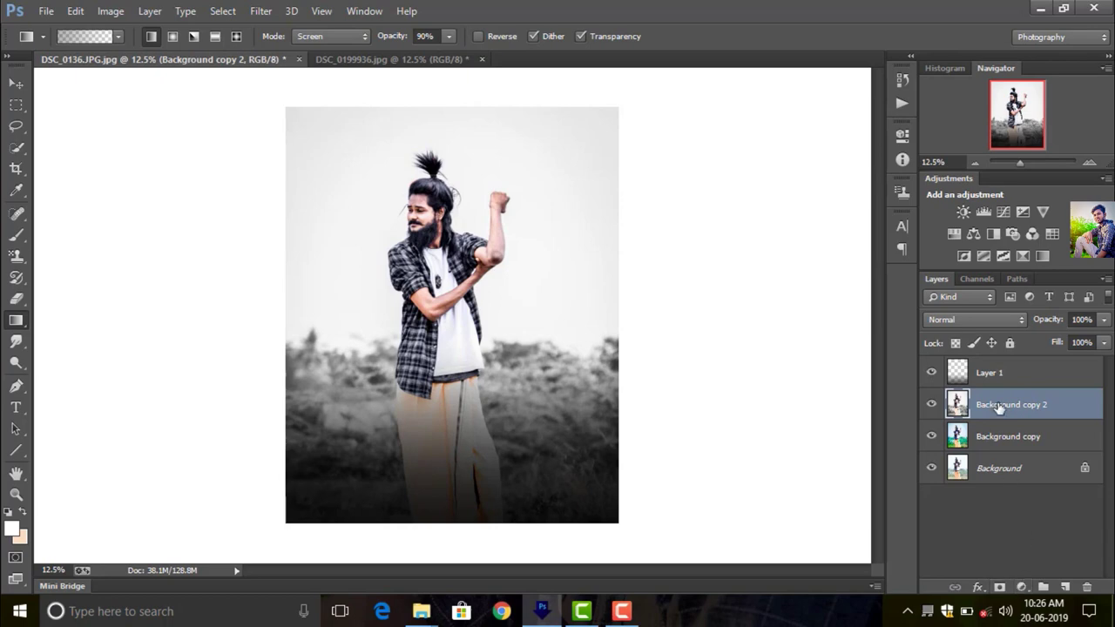
# Add a Levels 1 layer with white input 235 and merge it into Background copy 2
pyautogui.click(1020, 588)
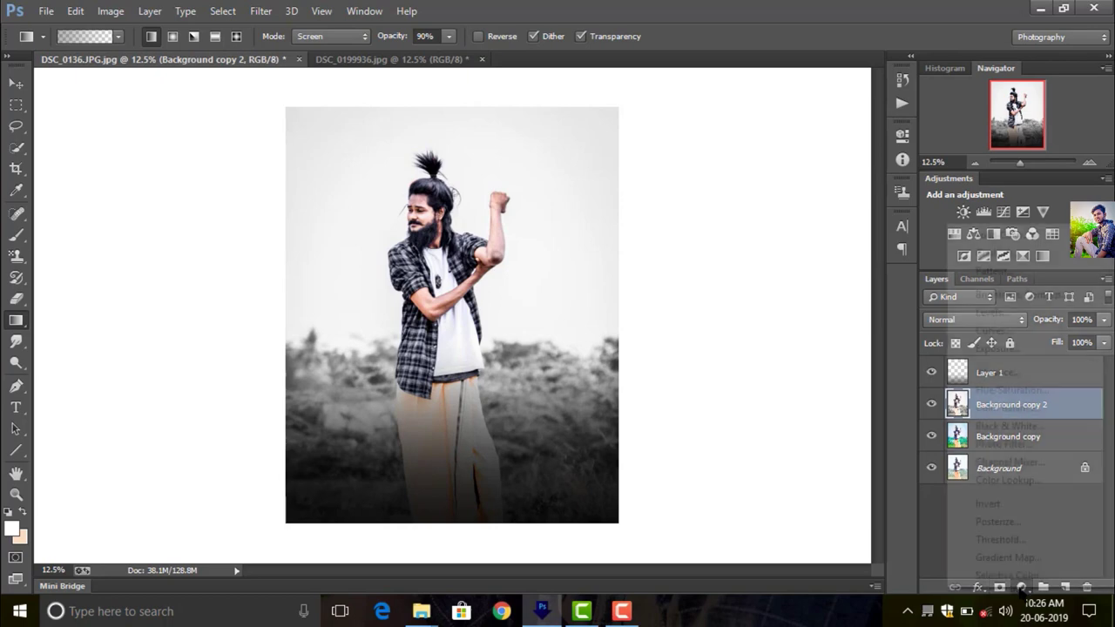
pyautogui.click(999, 315)
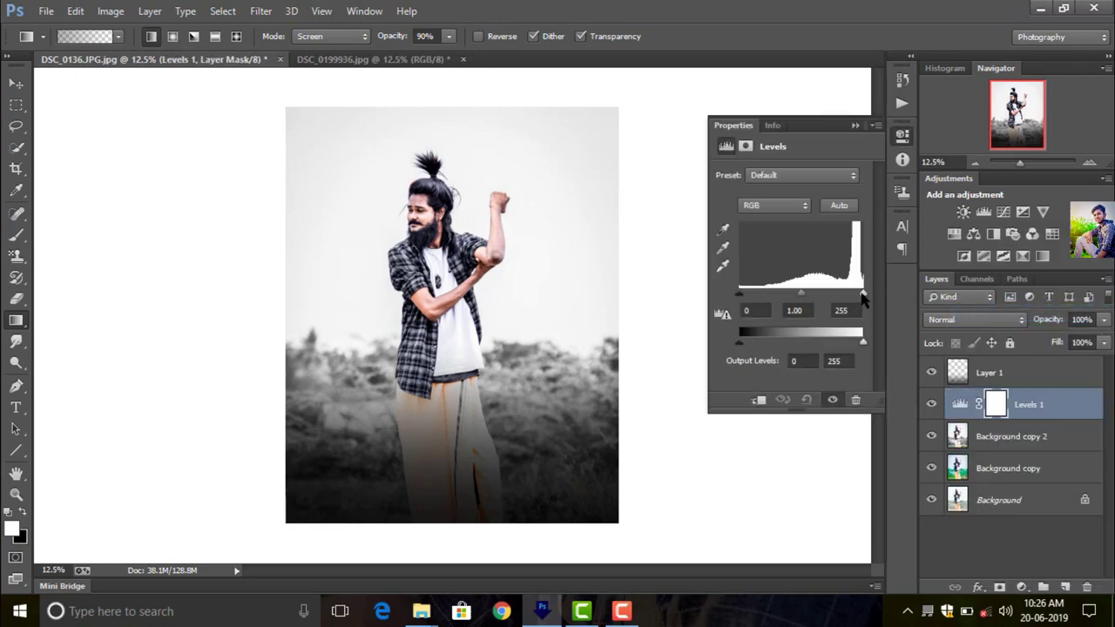
pyautogui.moveTo(860, 298); pyautogui.dragTo(853, 297)
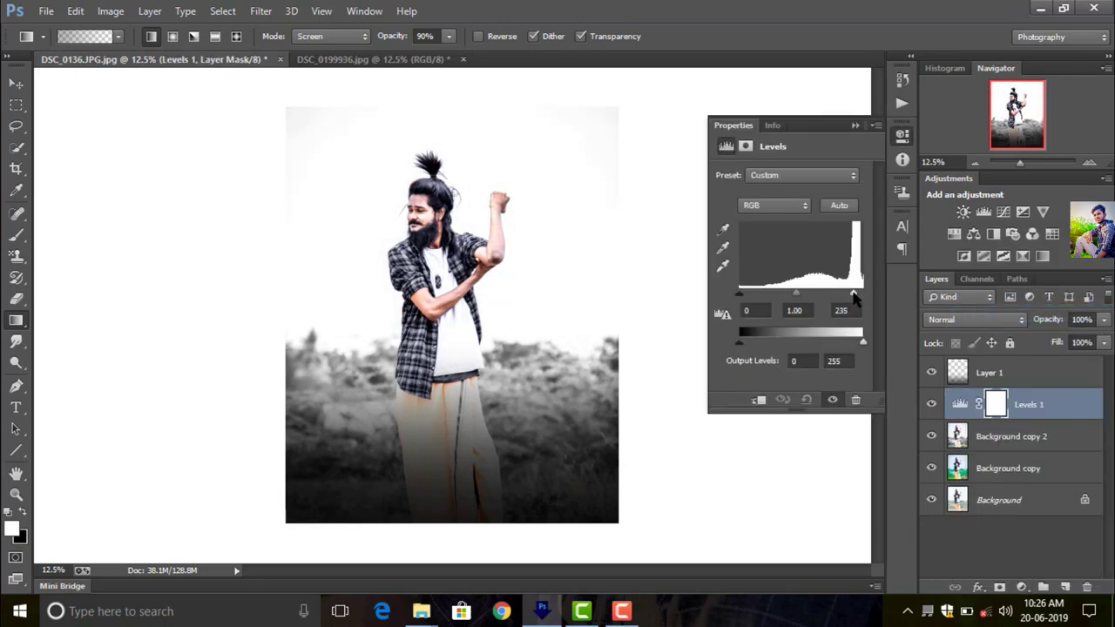
pyautogui.click(855, 125)
pyautogui.rightClick(1020, 404)
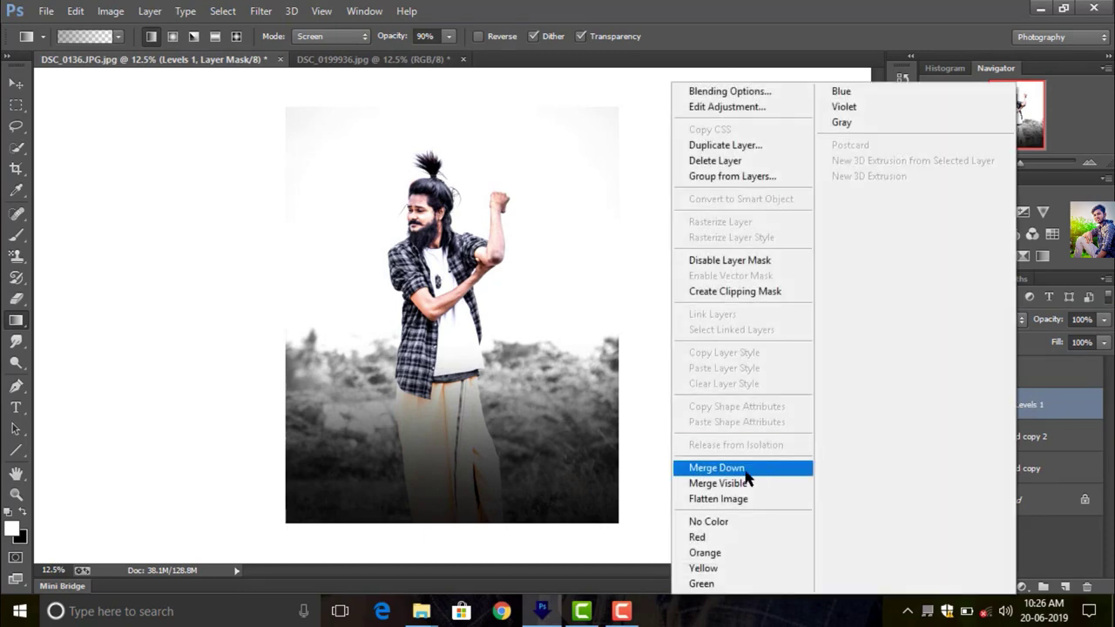
pyautogui.click(709, 464)
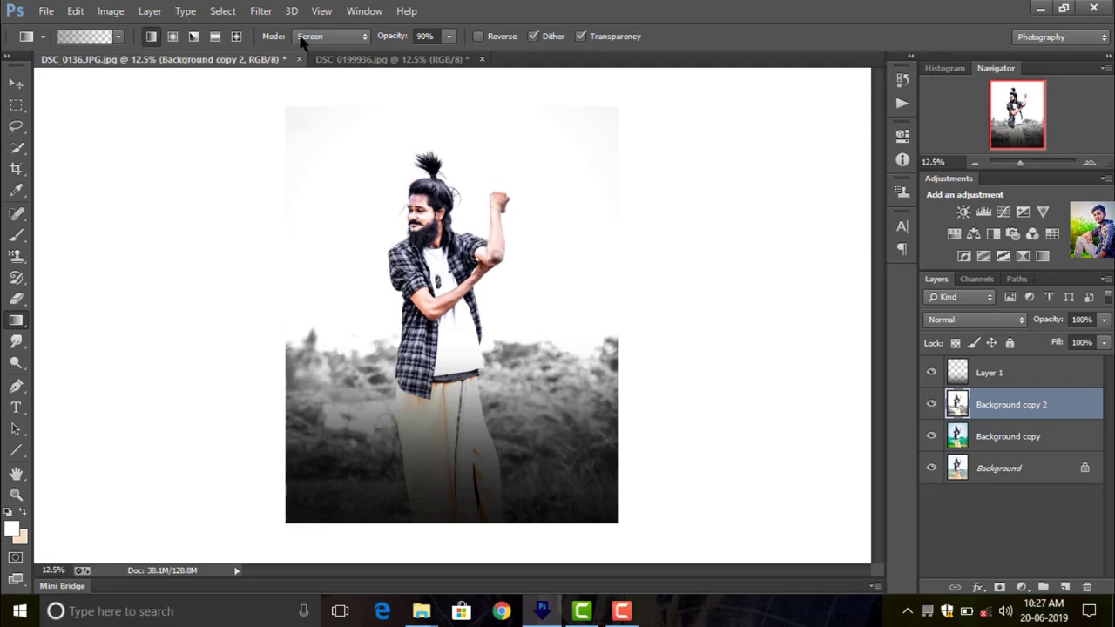
# In Camera Raw, set Highlights -18, Shadows +17, Whites -51 and Blacks -22
pyautogui.click(260, 10)
pyautogui.click(283, 103)
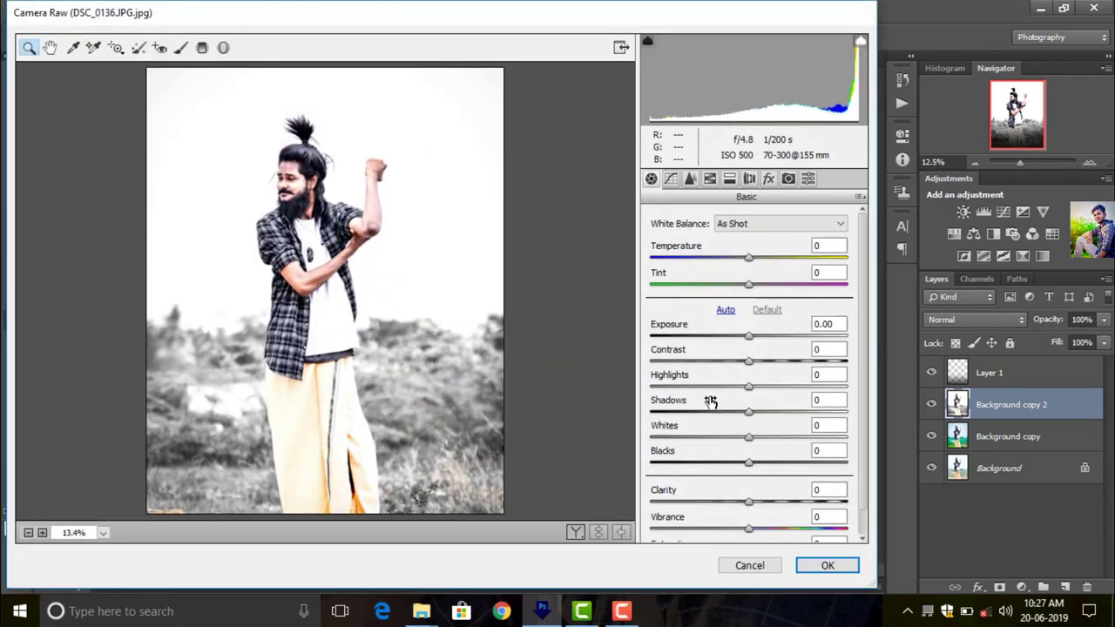
pyautogui.click(687, 387)
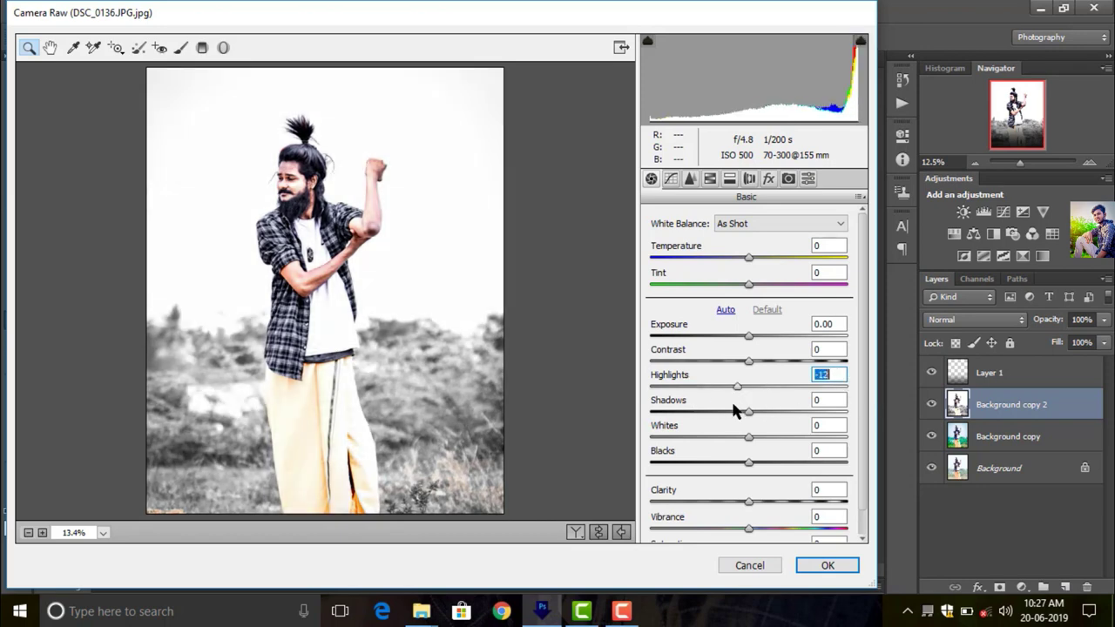
pyautogui.moveTo(687, 401)
pyautogui.mouseDown()
pyautogui.moveTo(771, 440)
pyautogui.moveTo(698, 441)
pyautogui.mouseUp()
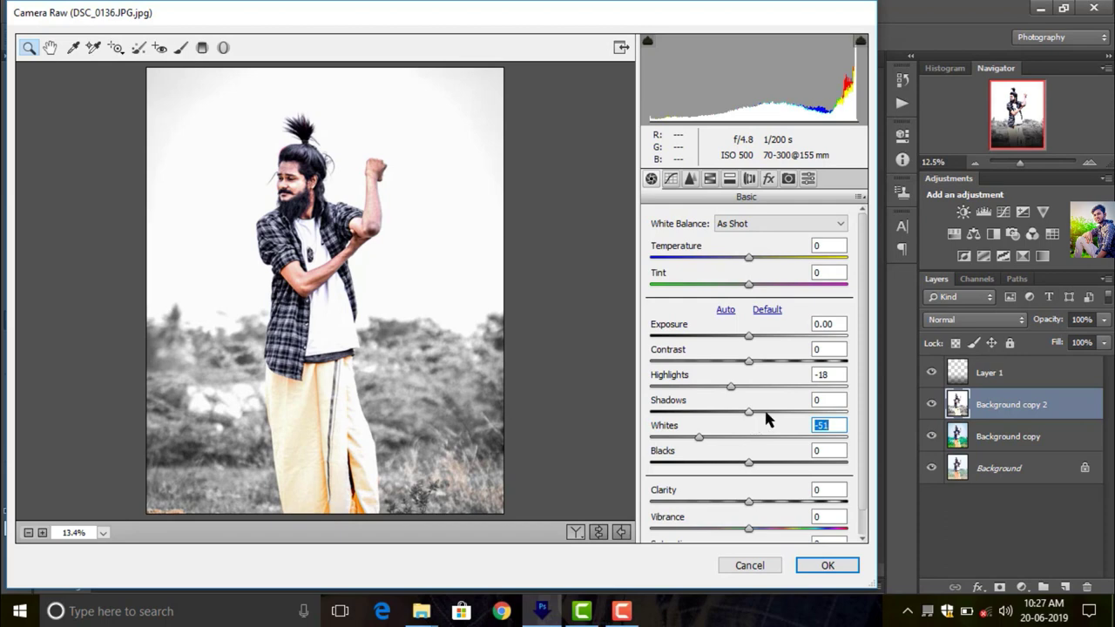
pyautogui.click(764, 411)
pyautogui.click(728, 462)
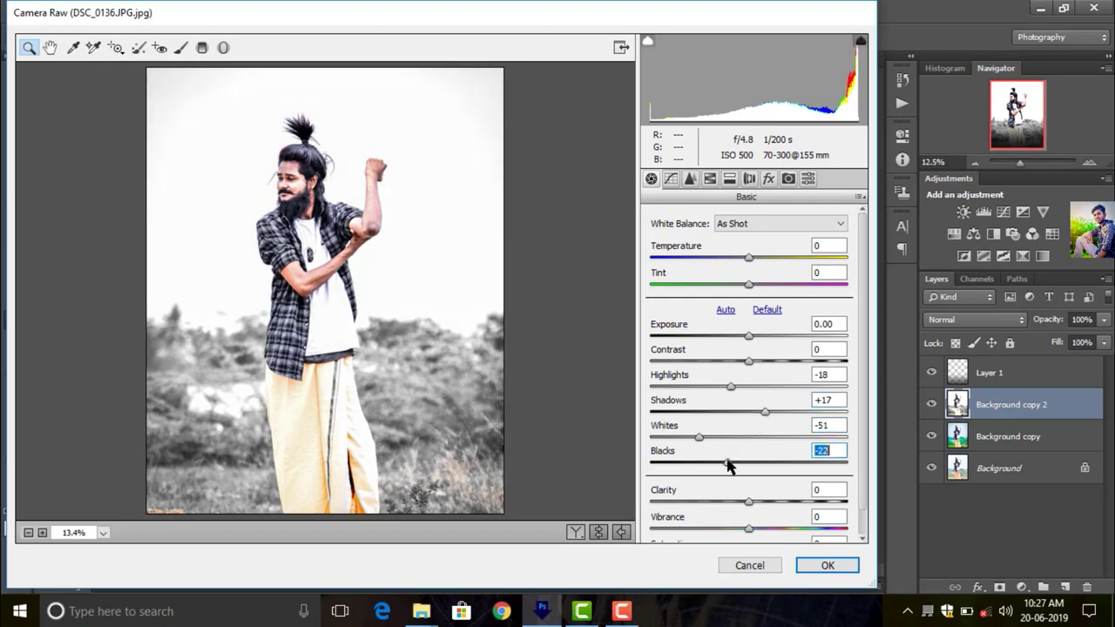
# Raise the Oranges HSL luminance to +15 and apply the Camera Raw filter
pyautogui.click(729, 179)
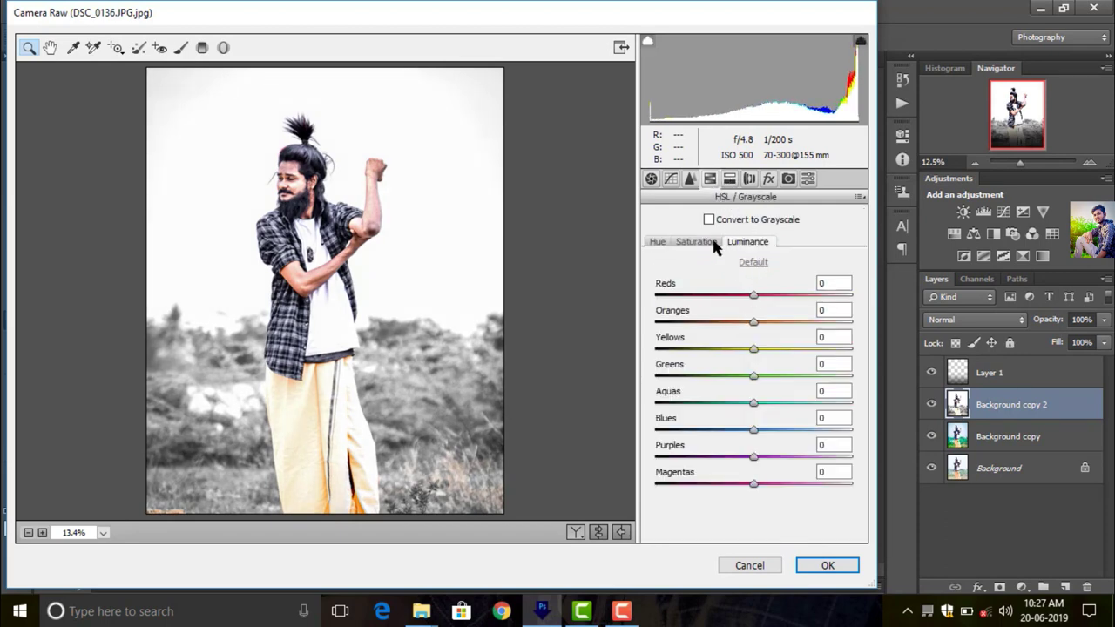
pyautogui.moveTo(754, 321); pyautogui.dragTo(768, 323)
pyautogui.click(832, 565)
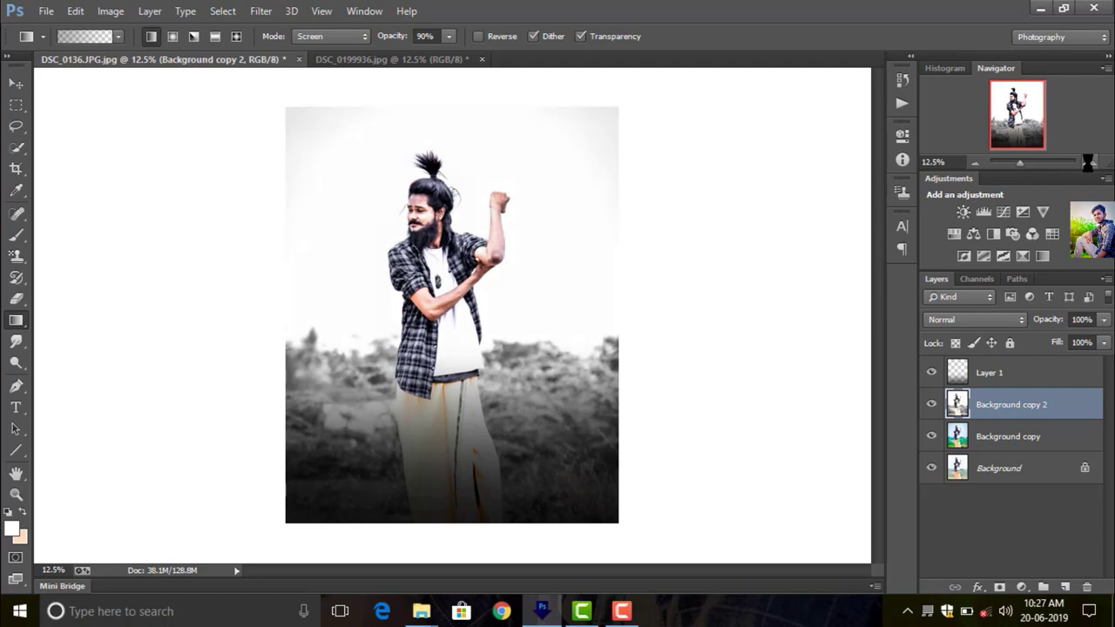
# Merge the gradient Layer 1 down into Background copy 2
pyautogui.click(1088, 162)
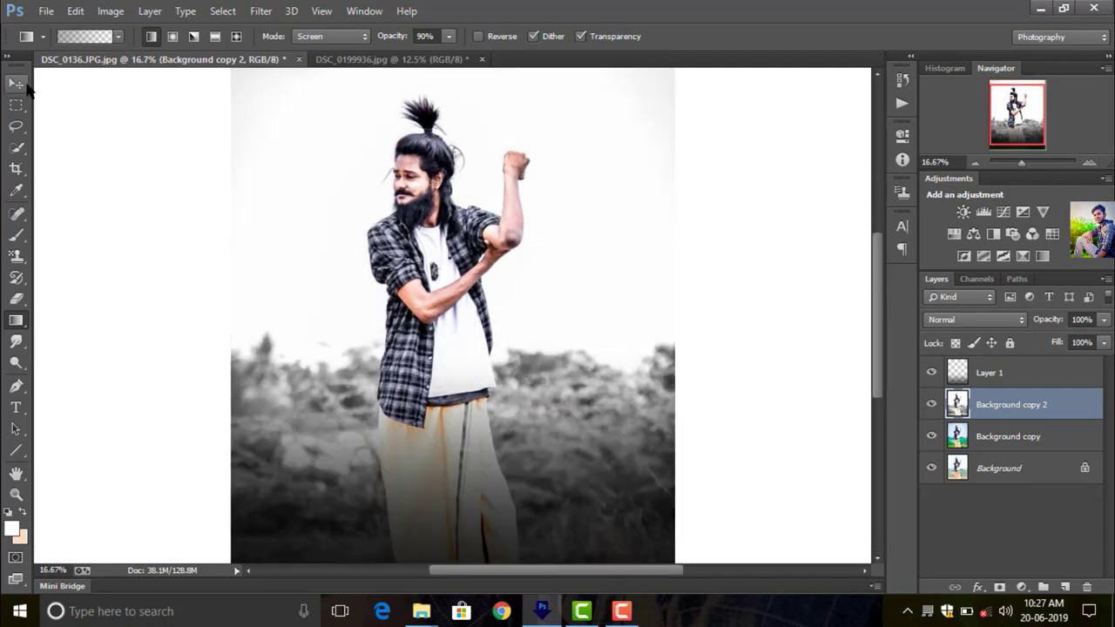
pyautogui.click(17, 84)
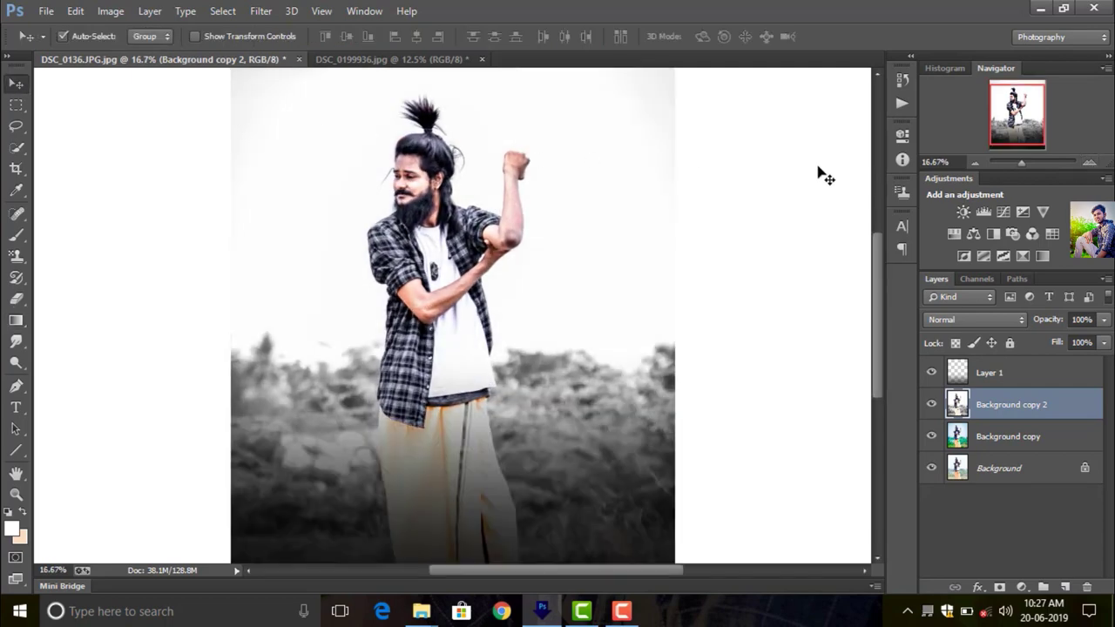
pyautogui.click(974, 163)
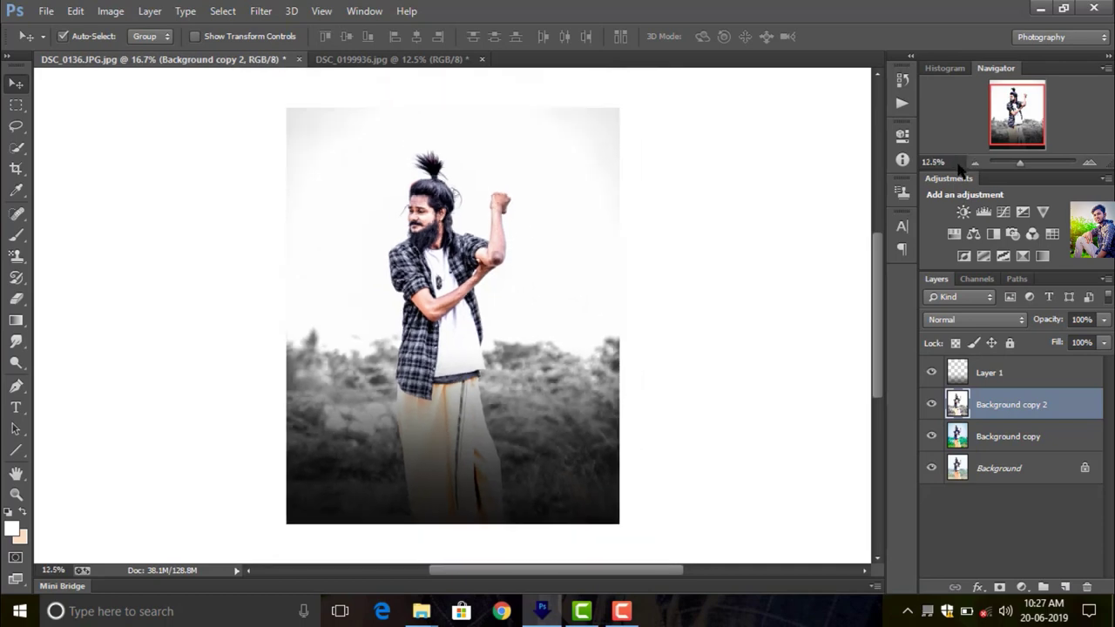
pyautogui.rightClick(999, 382)
pyautogui.click(692, 473)
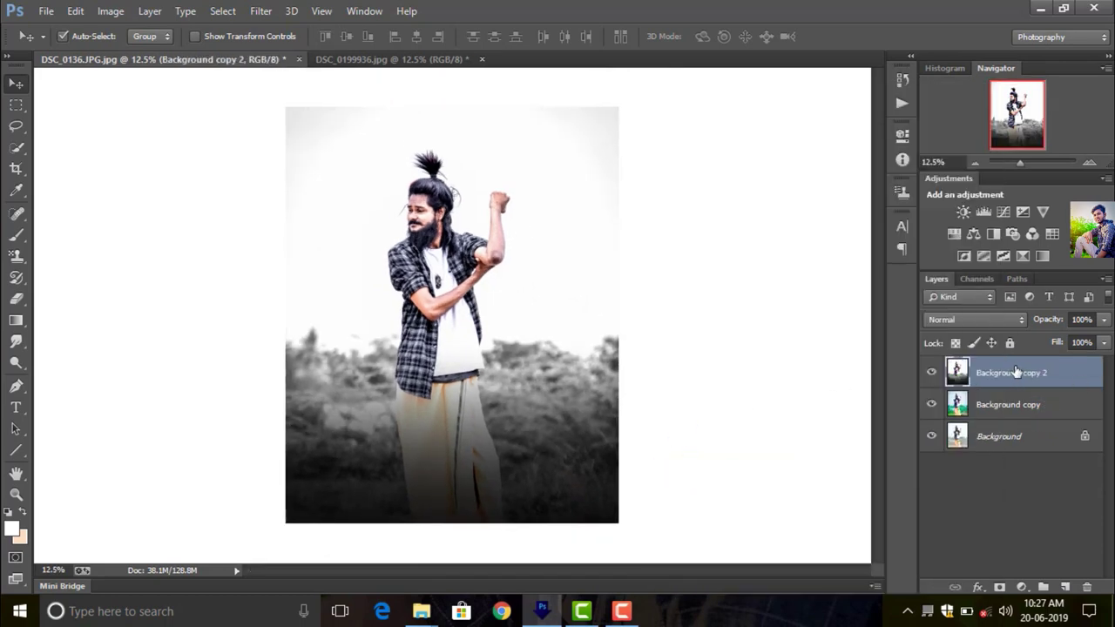
# Delete an unneeded layer copy by dragging it to the trash
pyautogui.rightClick(1002, 374)
pyautogui.click(976, 375)
pyautogui.moveTo(1026, 376); pyautogui.dragTo(1064, 587)
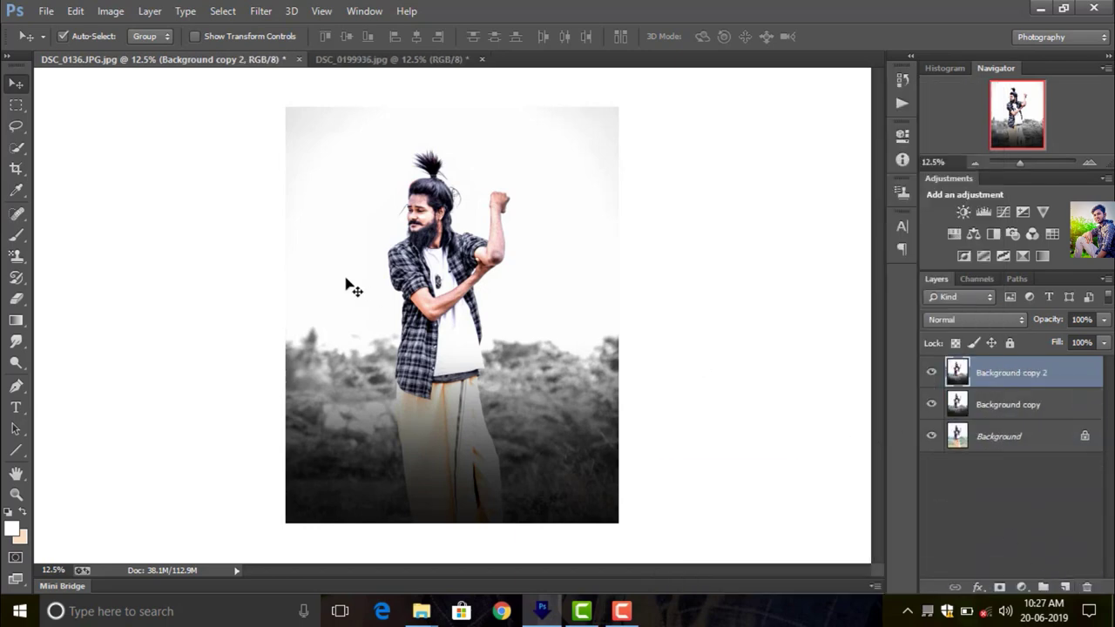
pyautogui.click(46, 10)
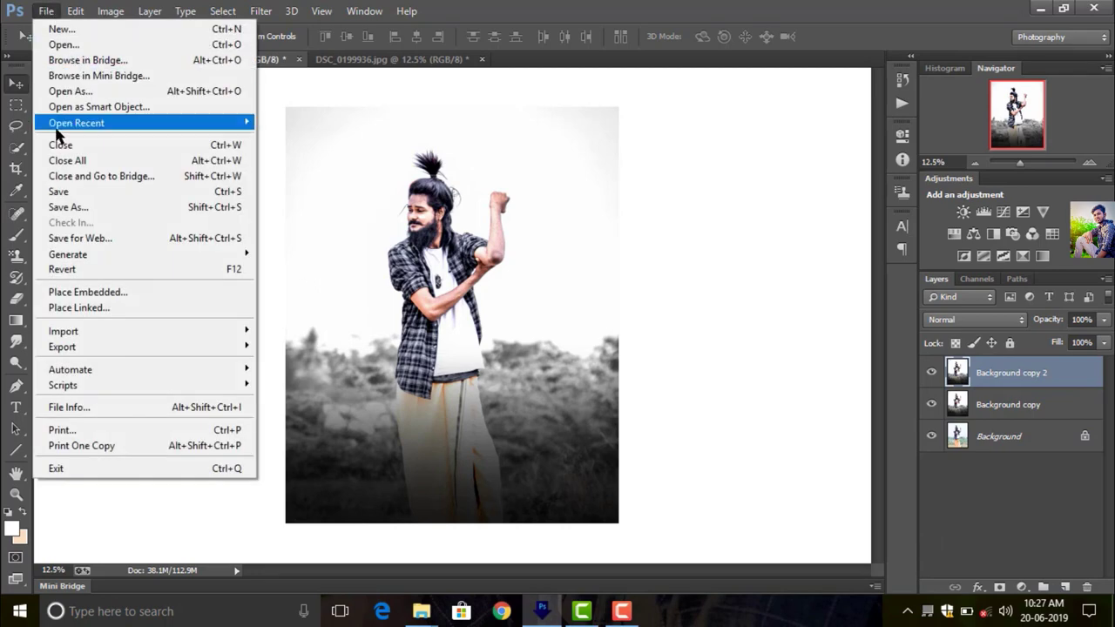
# Place the 203_FBINSTA icons image from New folder as a linked file
pyautogui.click(79, 307)
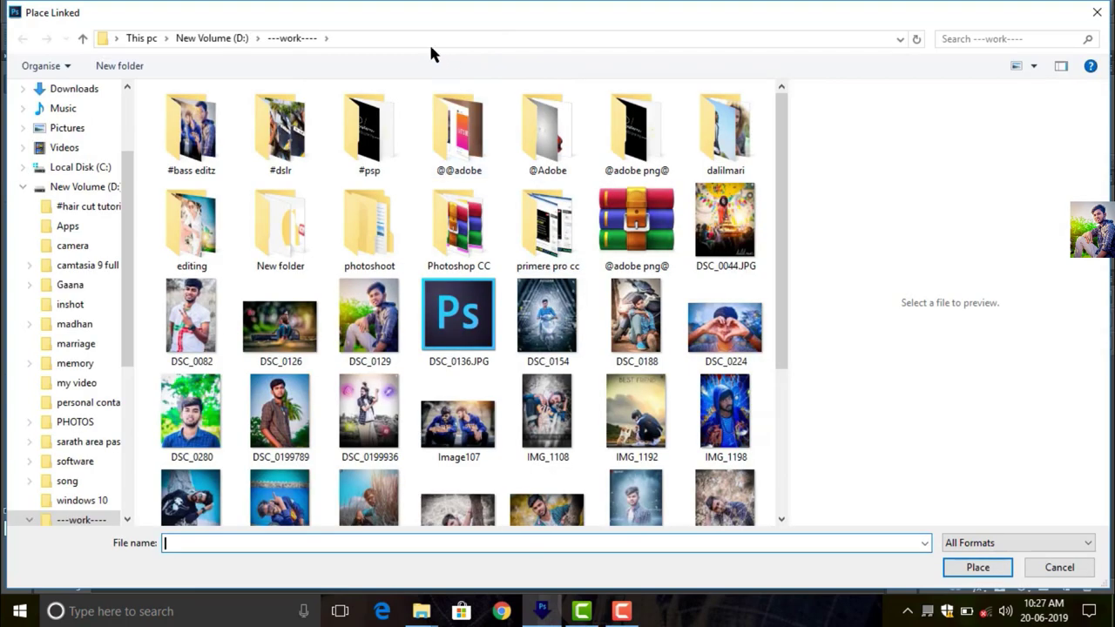
pyautogui.click(276, 235)
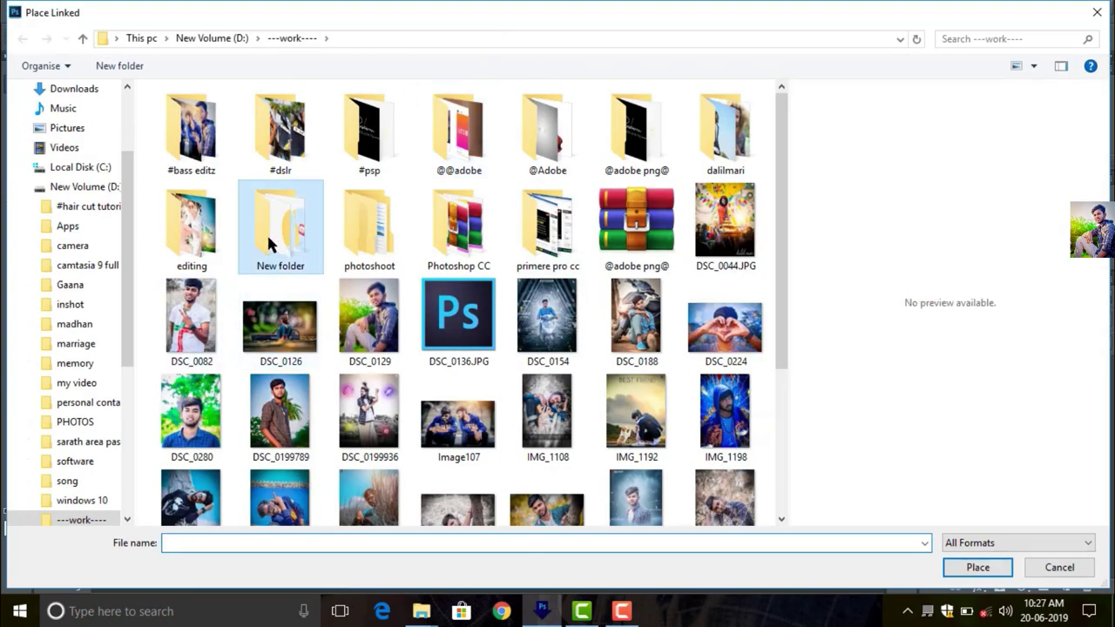
pyautogui.press('Return')
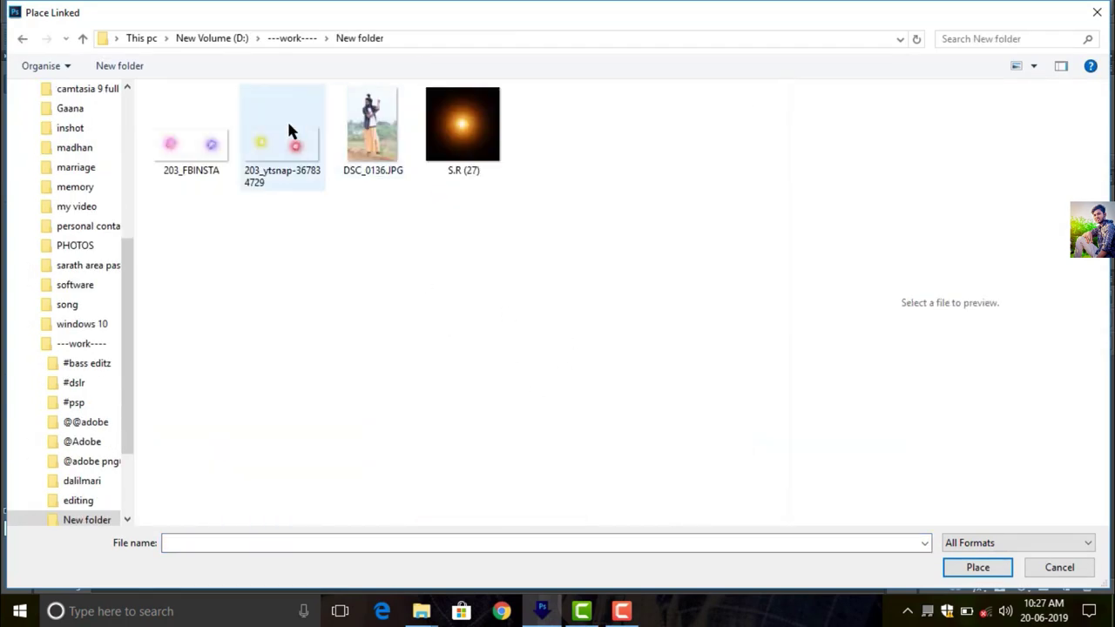
pyautogui.click(196, 147)
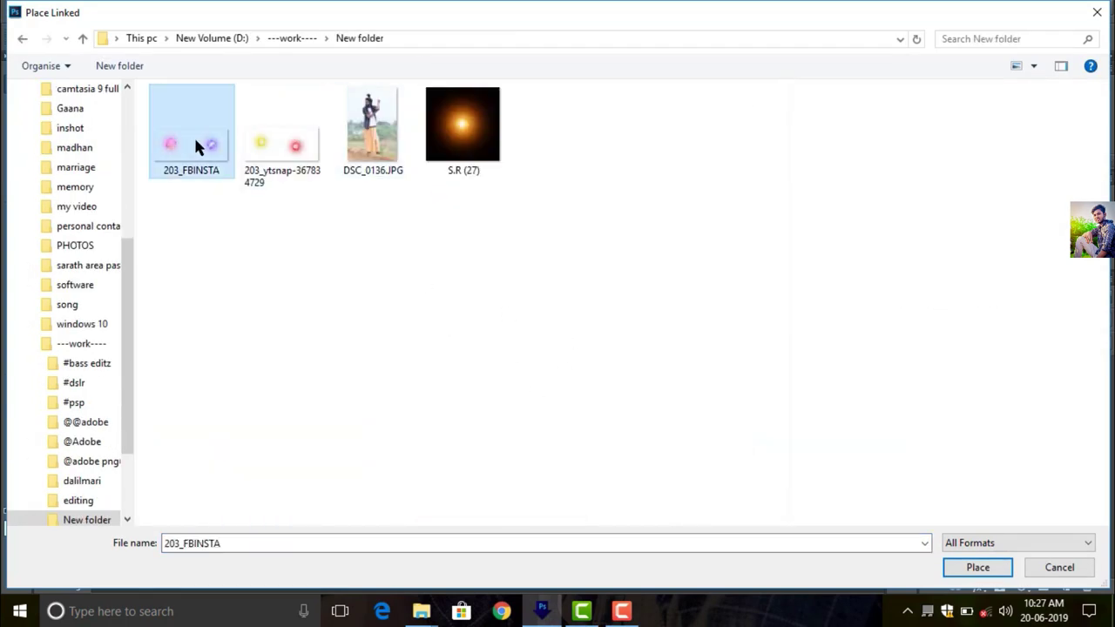
pyautogui.click(977, 568)
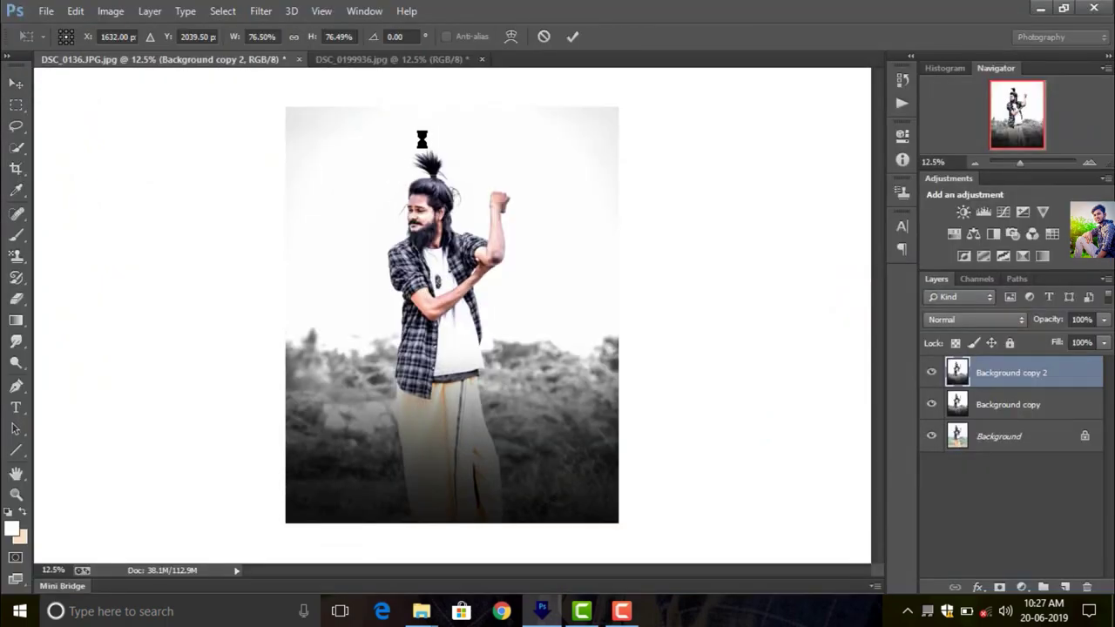
# Scale the 203_FBINSTA icons proportionally to 94.5%, flanking the man's head, and commit
pyautogui.moveTo(444, 152); pyautogui.dragTo(418, 68)
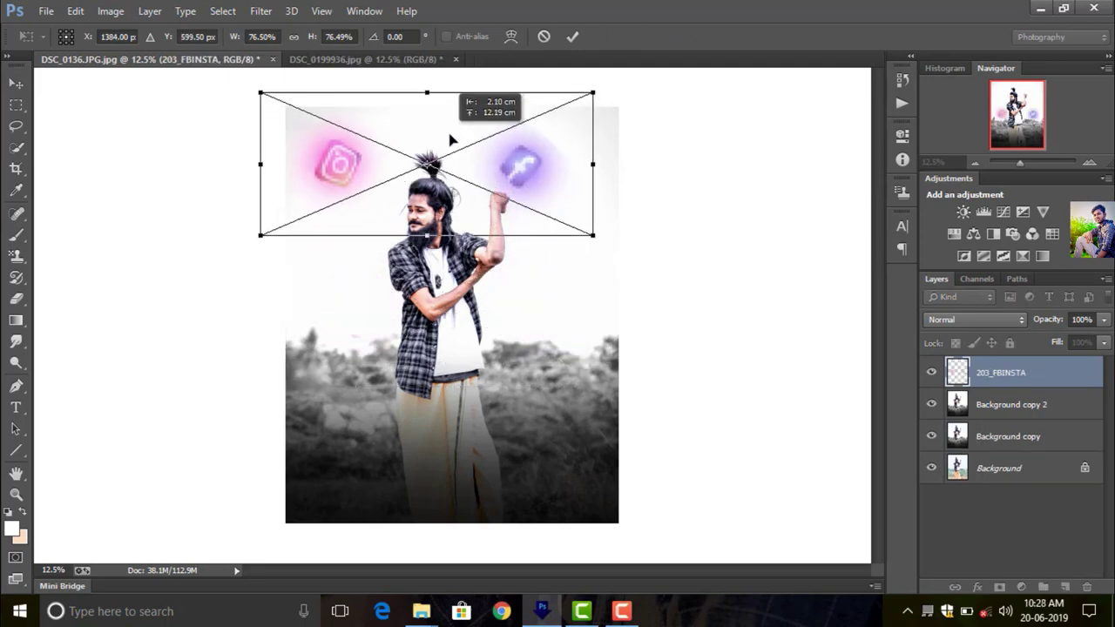
pyautogui.click(294, 37)
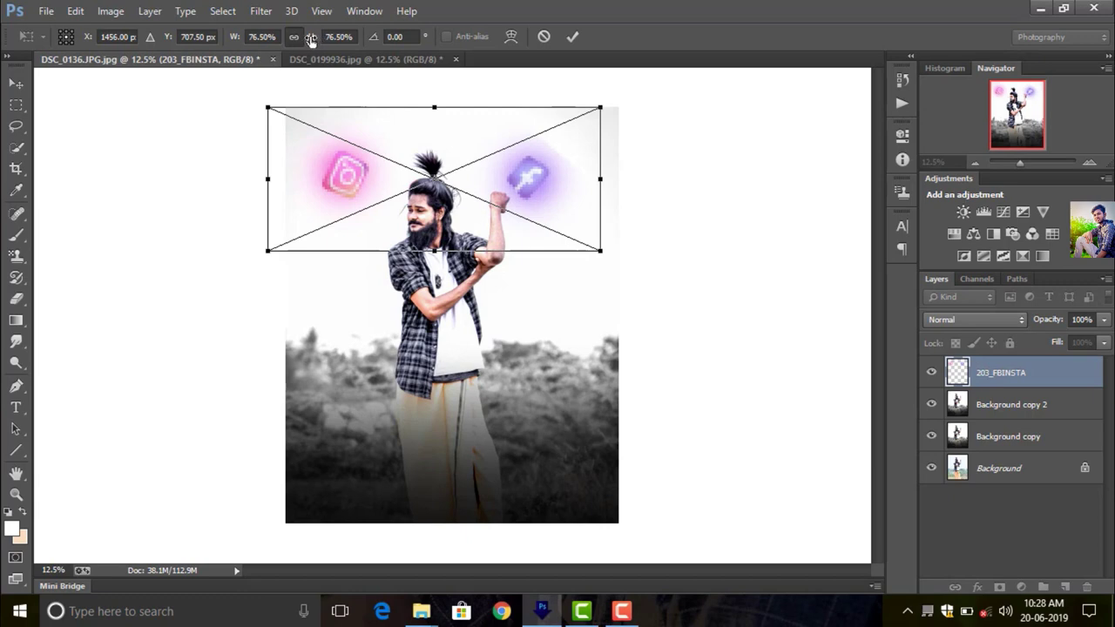
pyautogui.moveTo(310, 39); pyautogui.dragTo(371, 131)
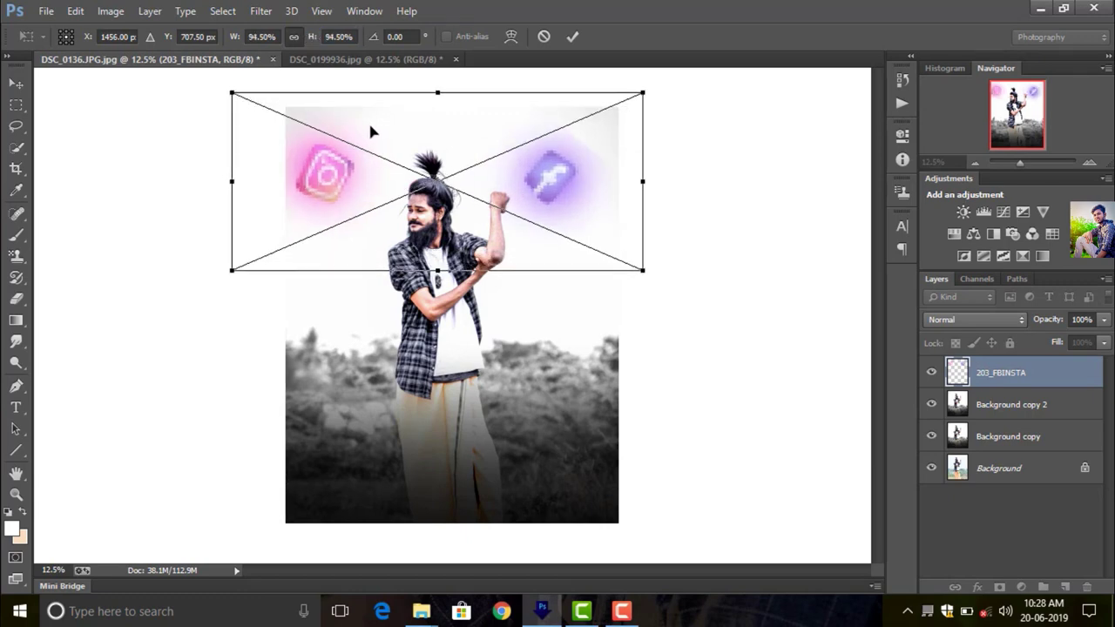
pyautogui.moveTo(371, 131); pyautogui.dragTo(373, 152)
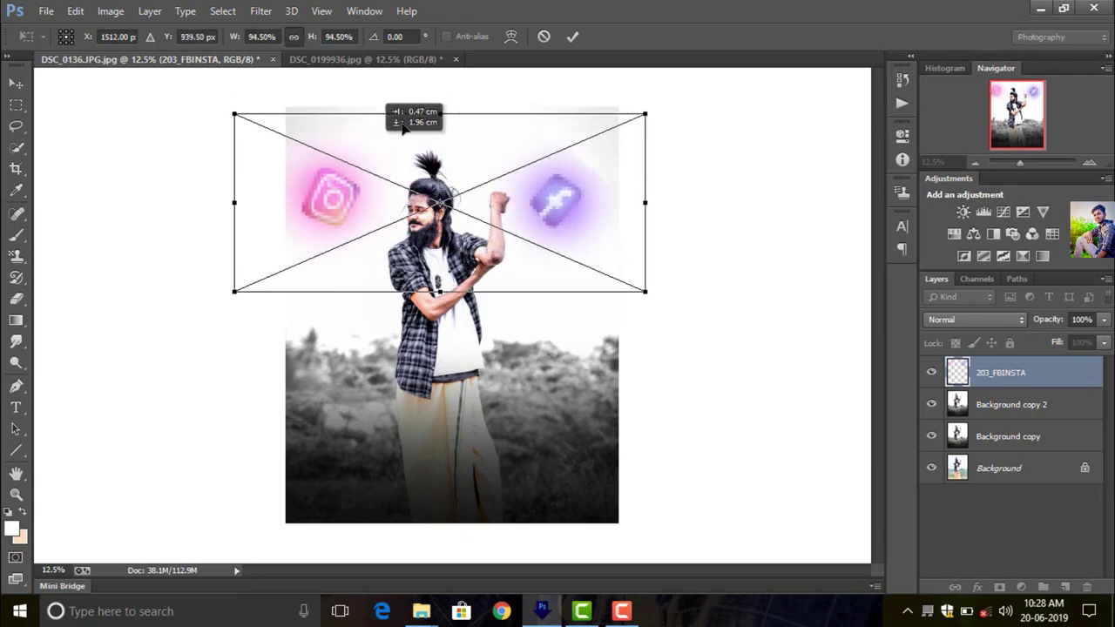
pyautogui.click(571, 35)
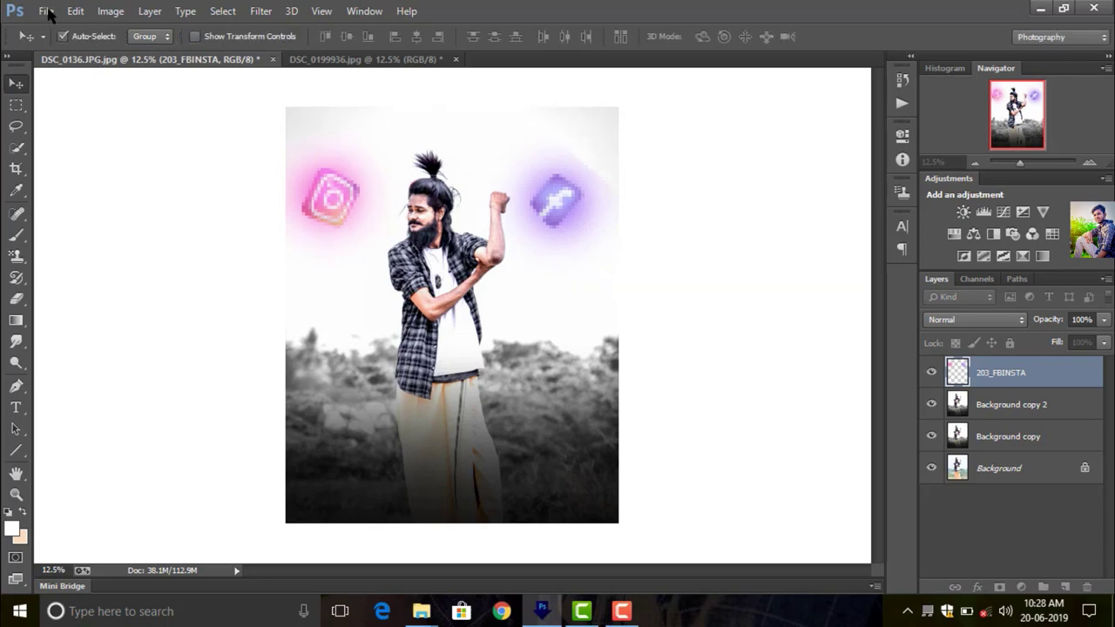
# Place the 203_ytsnap Snapchat and YouTube icons image as a linked file
pyautogui.click(46, 12)
pyautogui.click(83, 309)
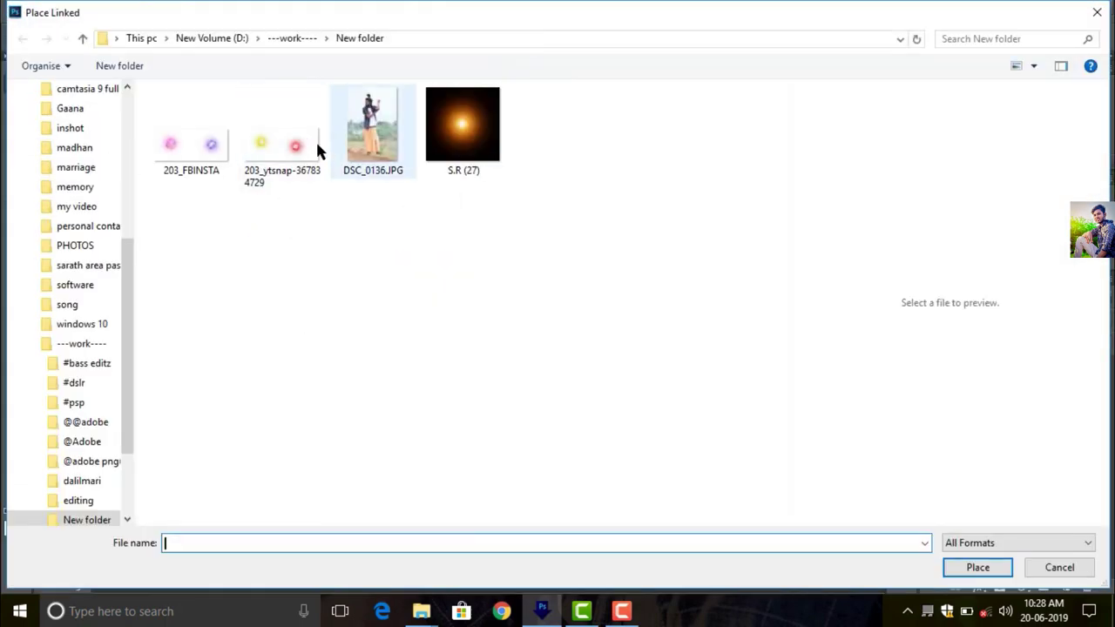
pyautogui.click(296, 140)
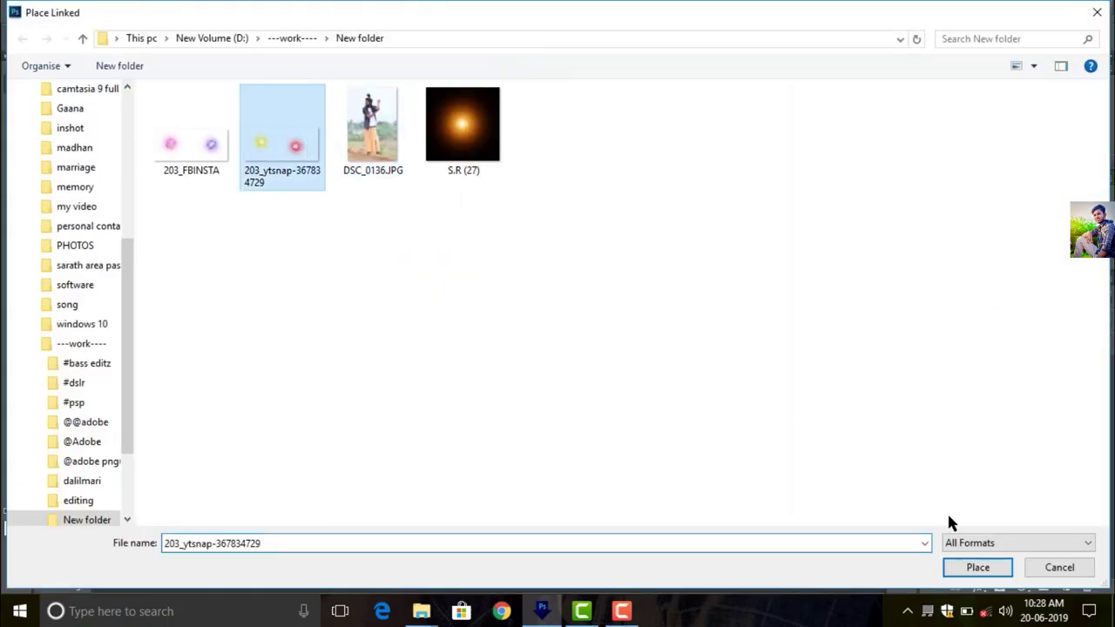
pyautogui.click(977, 566)
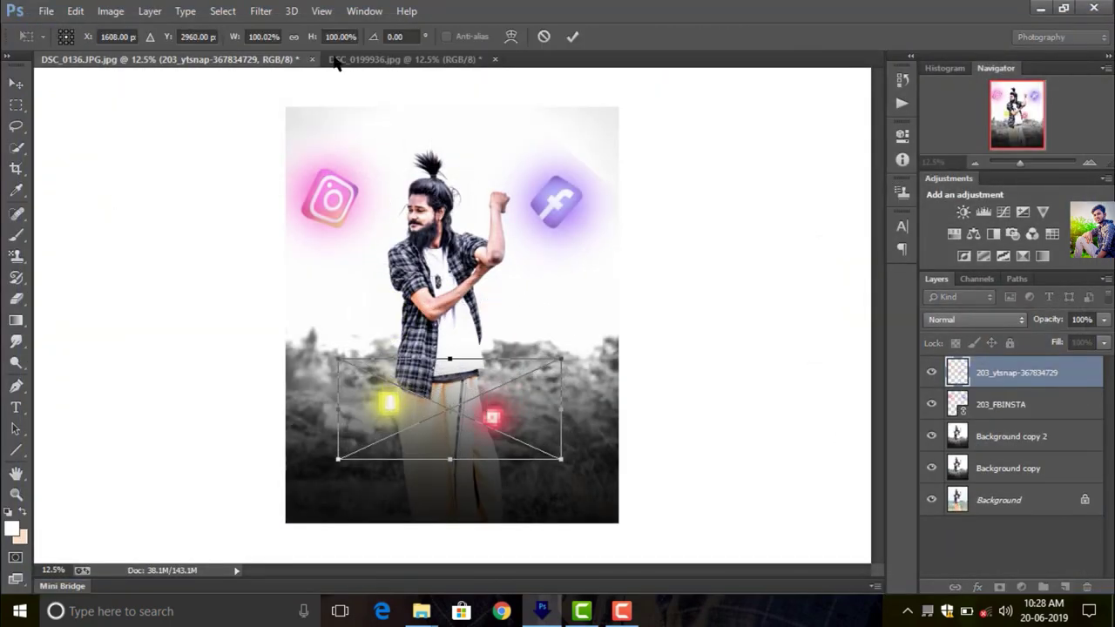
# Scale the 203_ytsnap icons proportionally to about 201% and nudge them into place
pyautogui.click(295, 36)
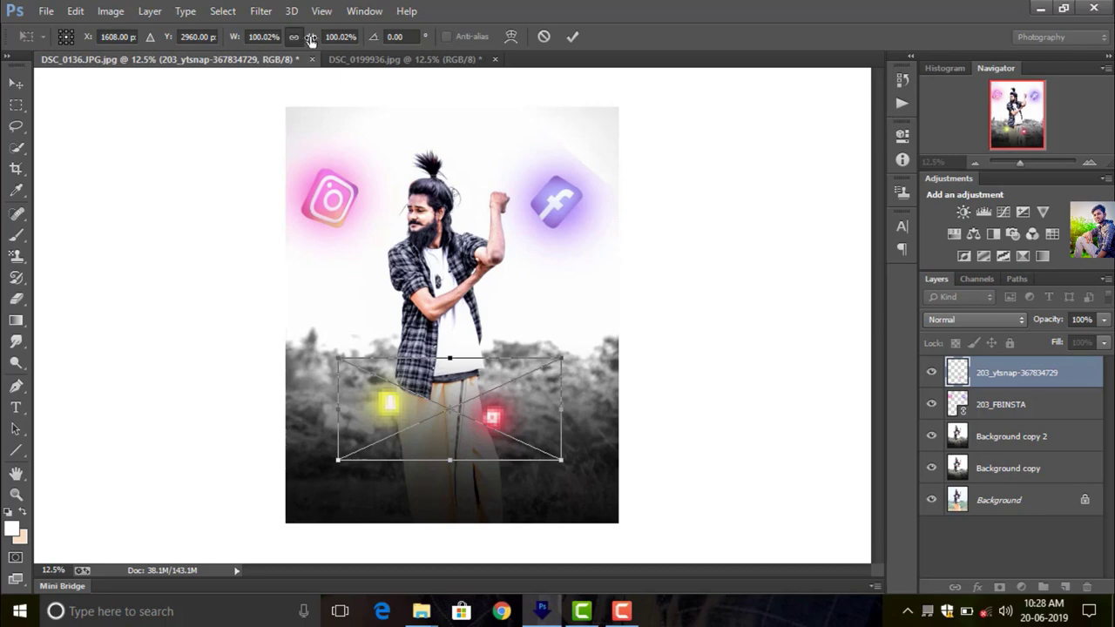
pyautogui.moveTo(311, 39); pyautogui.dragTo(392, 45)
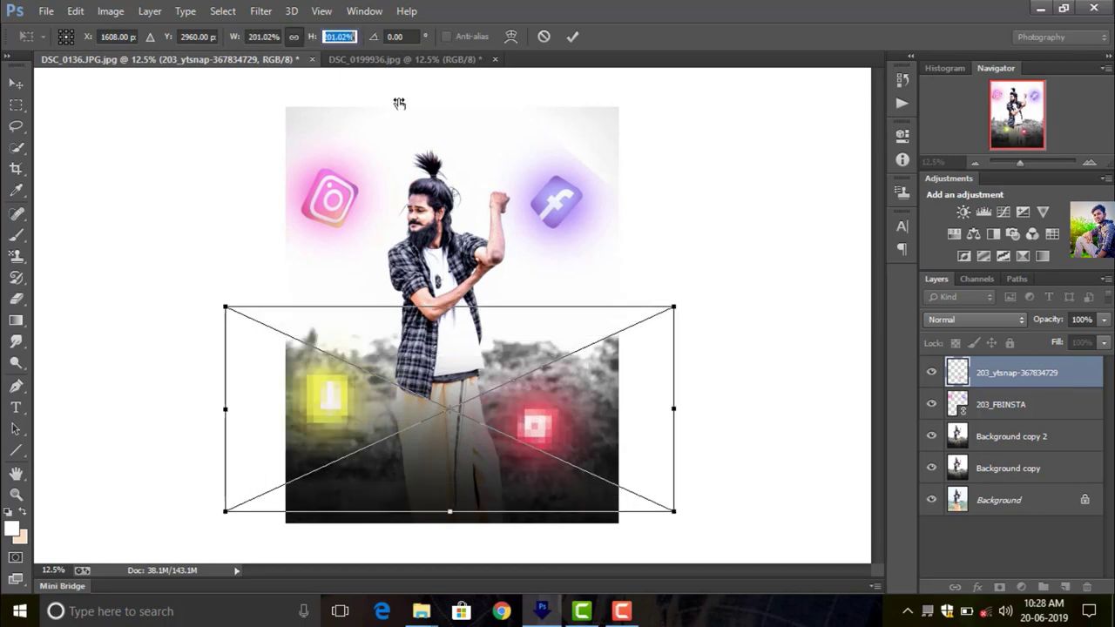
pyautogui.moveTo(446, 357); pyautogui.dragTo(449, 353)
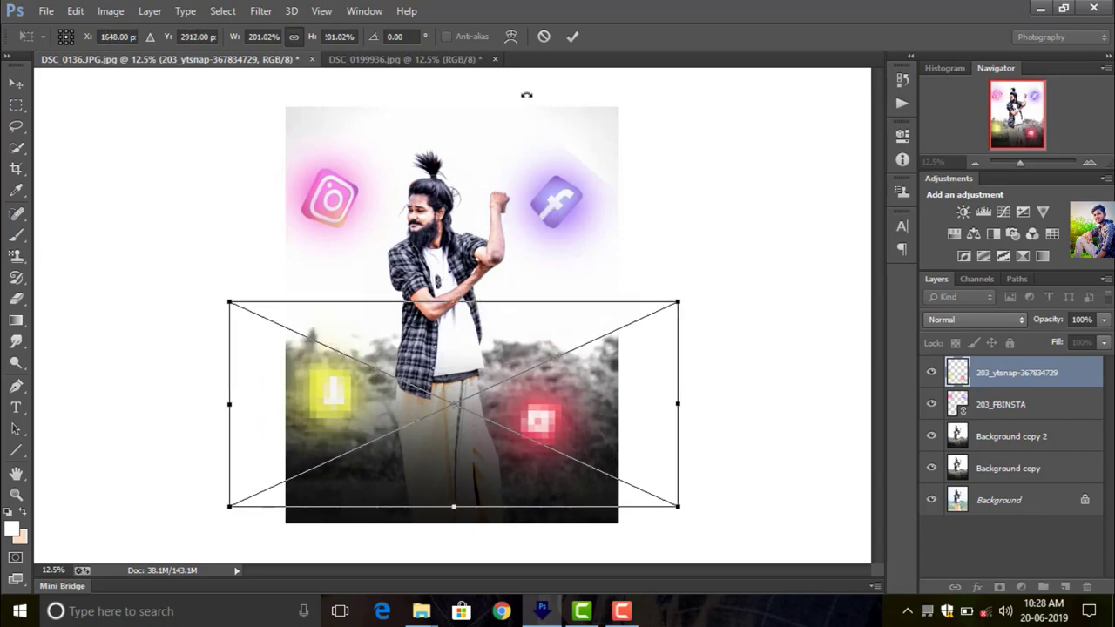
pyautogui.click(510, 38)
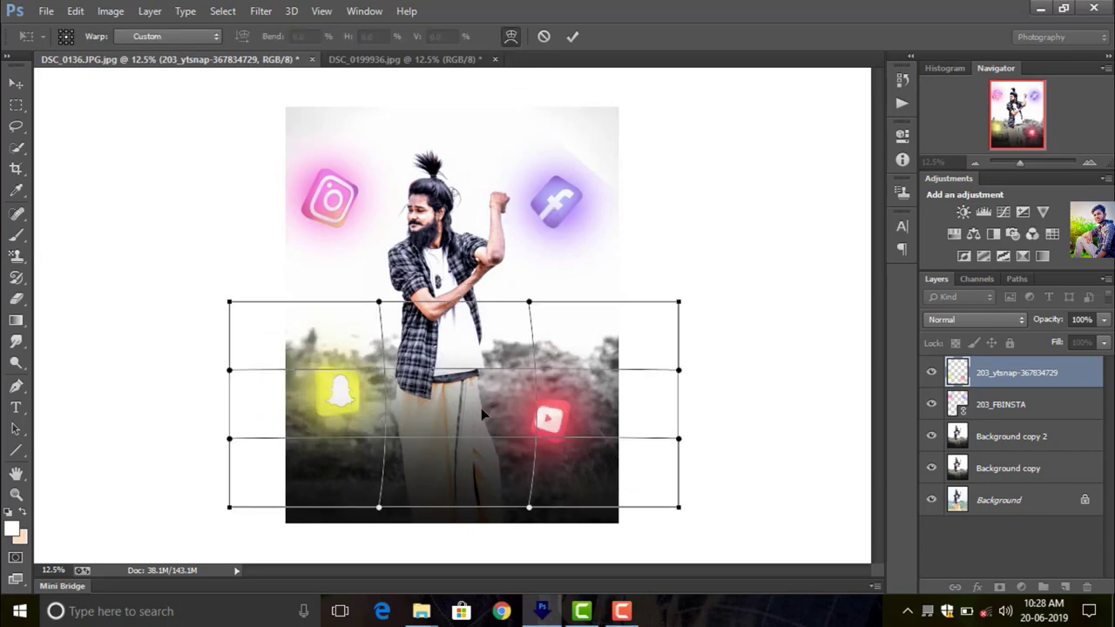
# Warp the 203_ytsnap icons so they tilt beside the man's legs, then commit
pyautogui.moveTo(379, 506)
pyautogui.mouseDown()
pyautogui.moveTo(377, 423)
pyautogui.moveTo(358, 370)
pyautogui.moveTo(340, 389)
pyautogui.mouseUp()
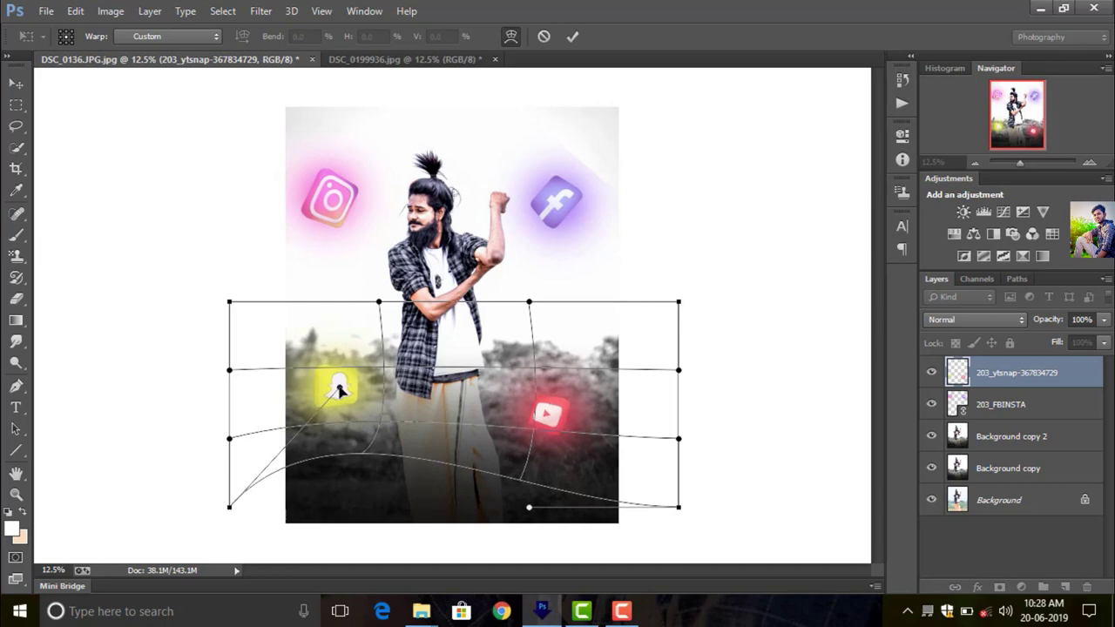
pyautogui.moveTo(340, 390); pyautogui.dragTo(281, 414)
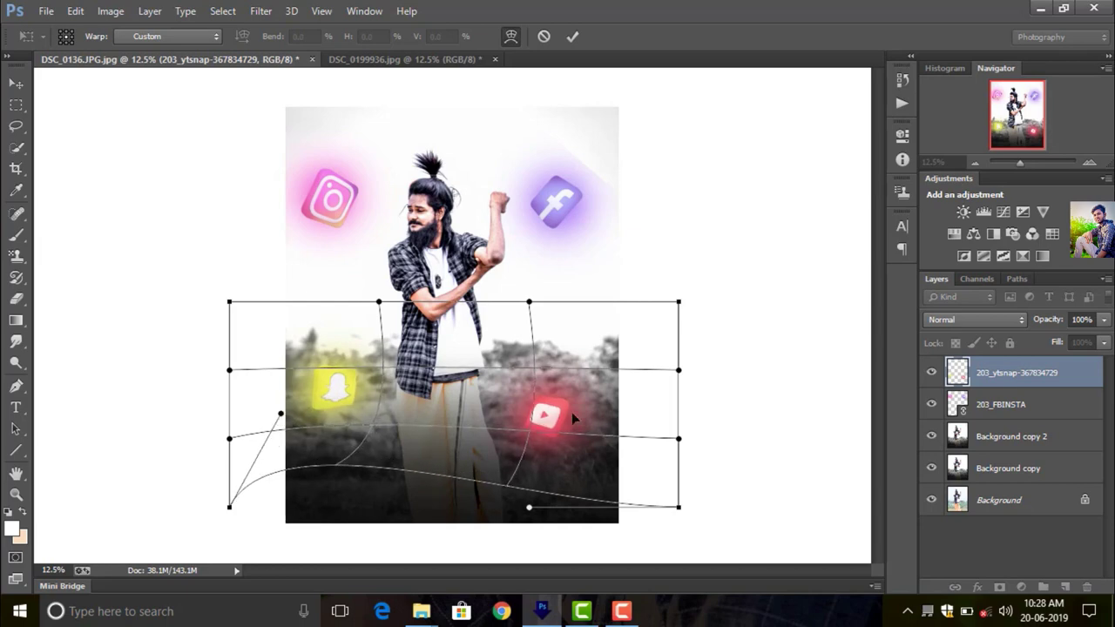
pyautogui.moveTo(571, 412); pyautogui.dragTo(586, 409)
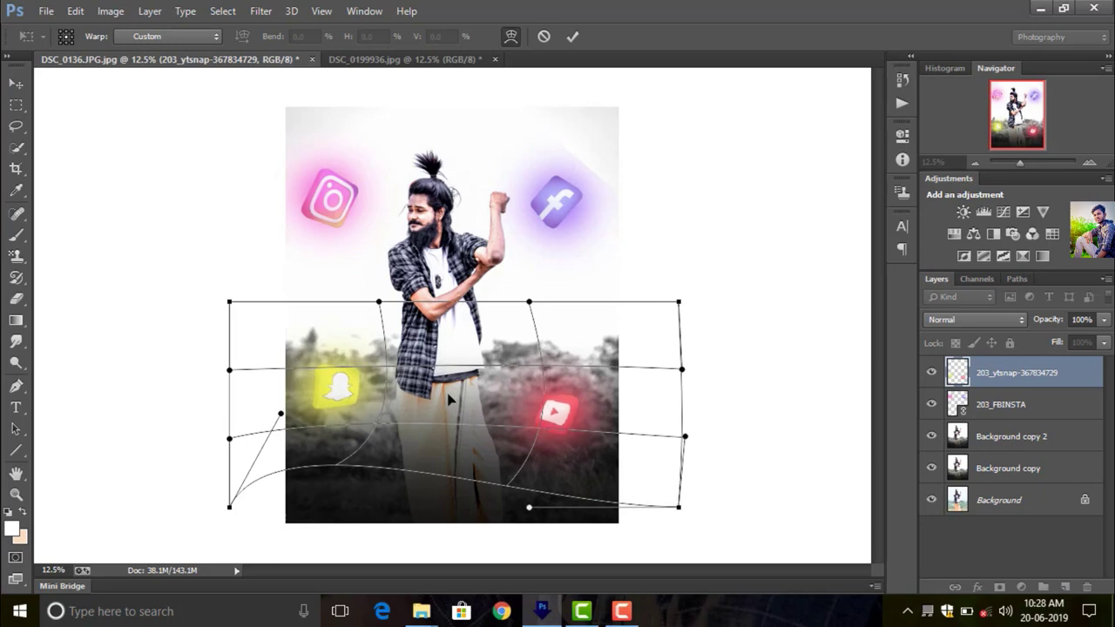
pyautogui.moveTo(378, 301); pyautogui.dragTo(354, 374)
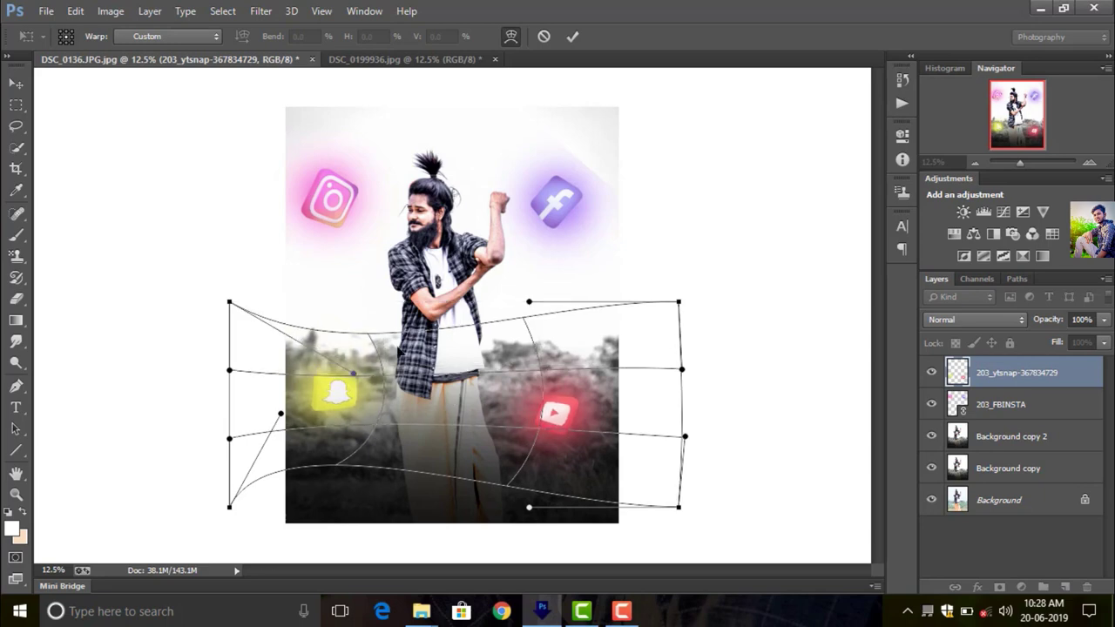
pyautogui.click(571, 36)
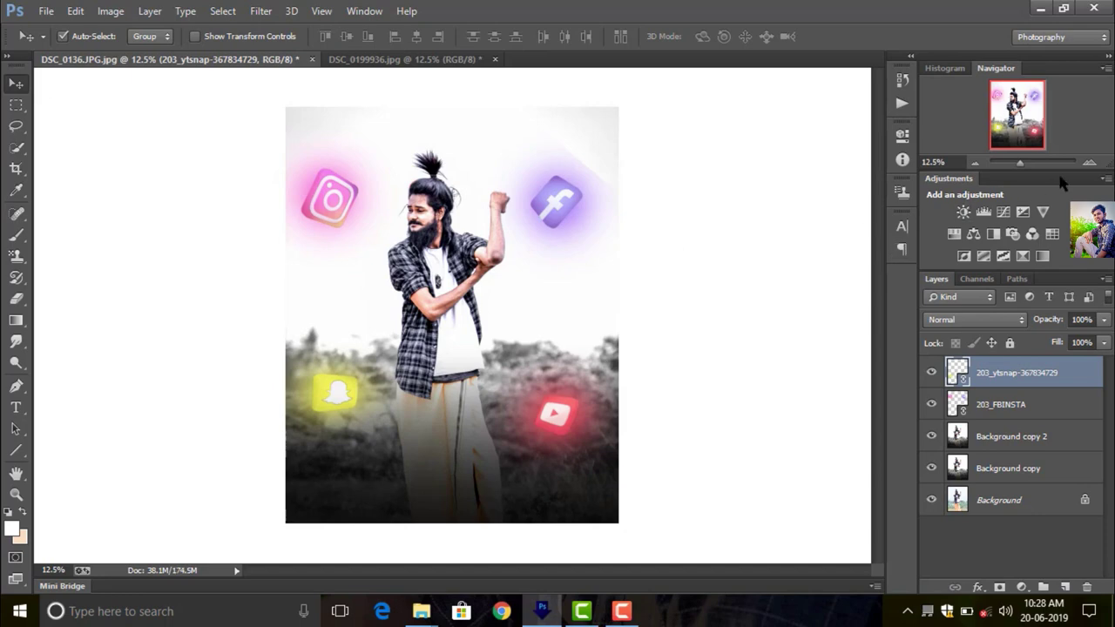
# Rasterize both the 203_ytsnap and 203_FBINSTA icon layers
pyautogui.click(1088, 163)
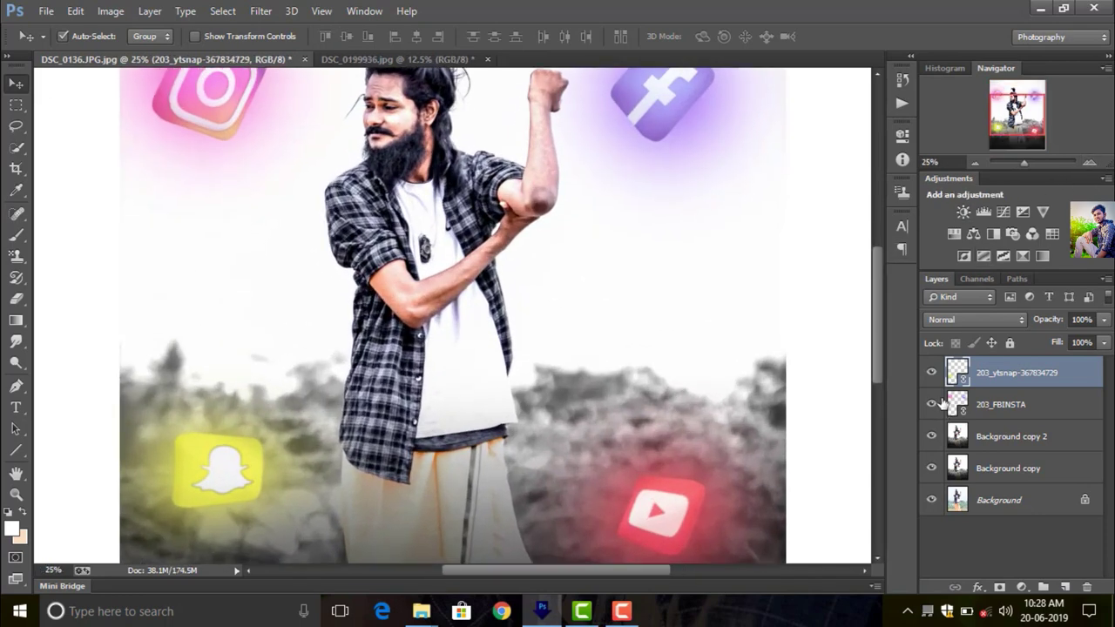
pyautogui.rightClick(1030, 376)
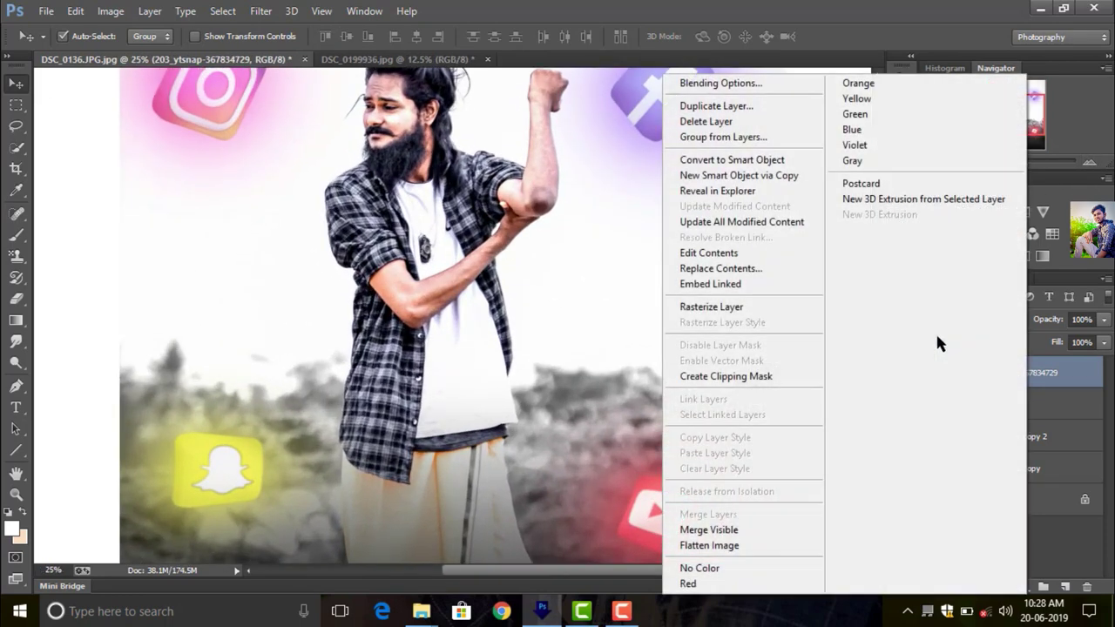
pyautogui.click(720, 309)
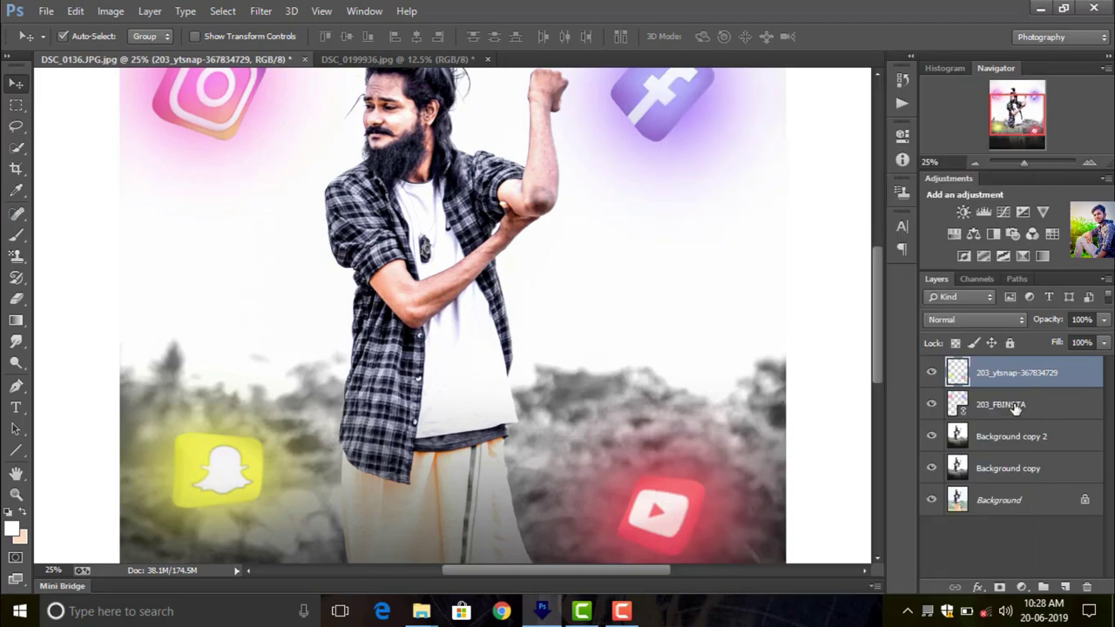
pyautogui.rightClick(1015, 407)
pyautogui.click(702, 310)
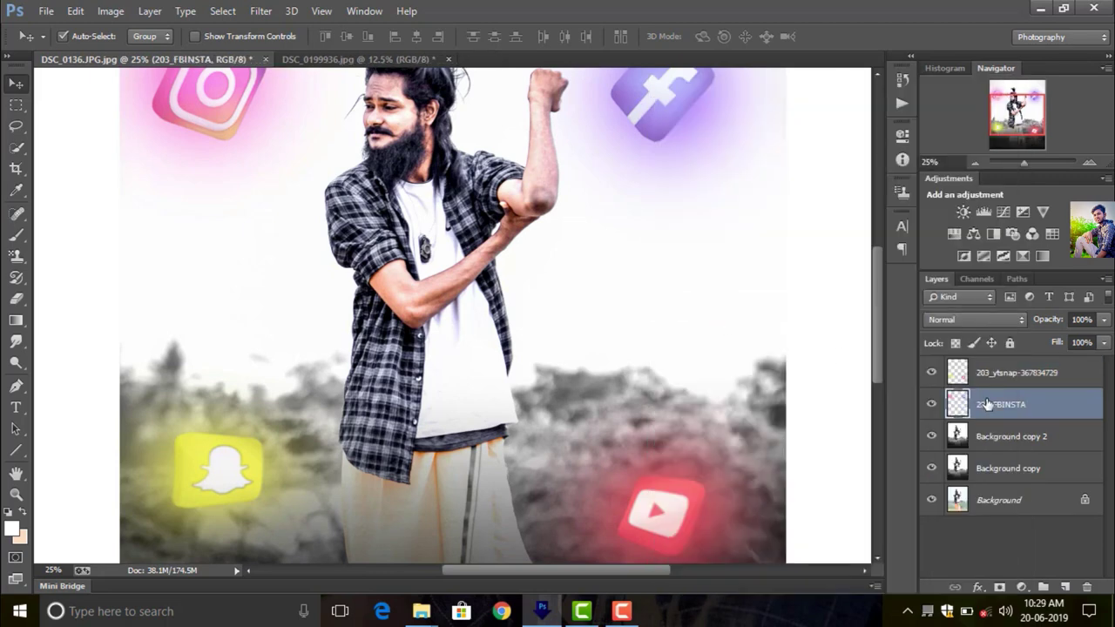
# Merge 203_ytsnap down into 203_FBINSTA and hide the merged layer
pyautogui.rightClick(1018, 374)
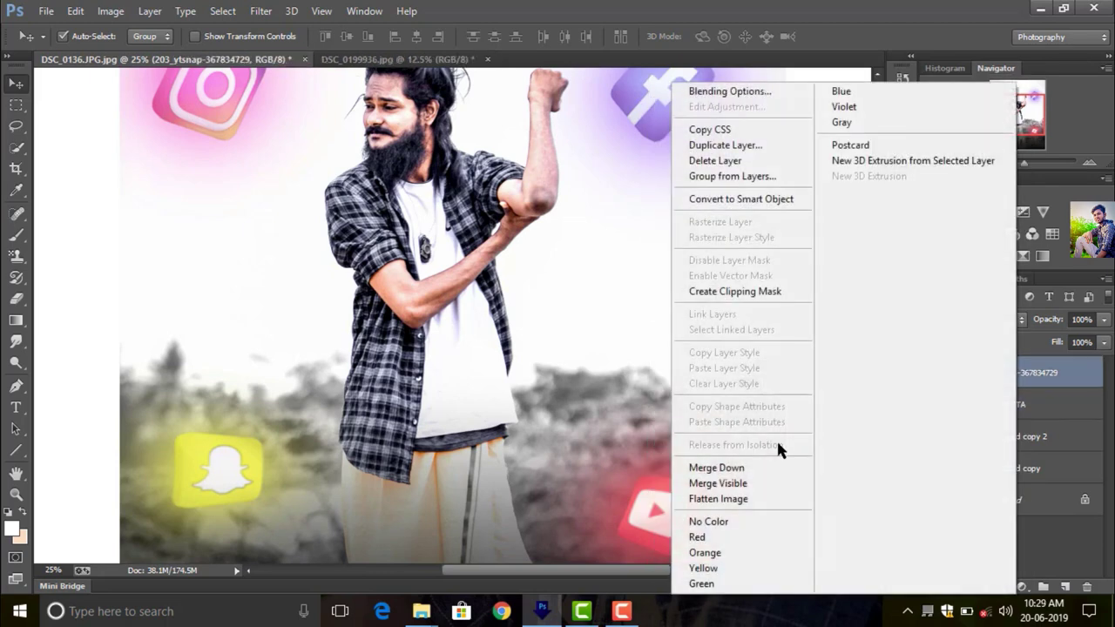
pyautogui.click(743, 470)
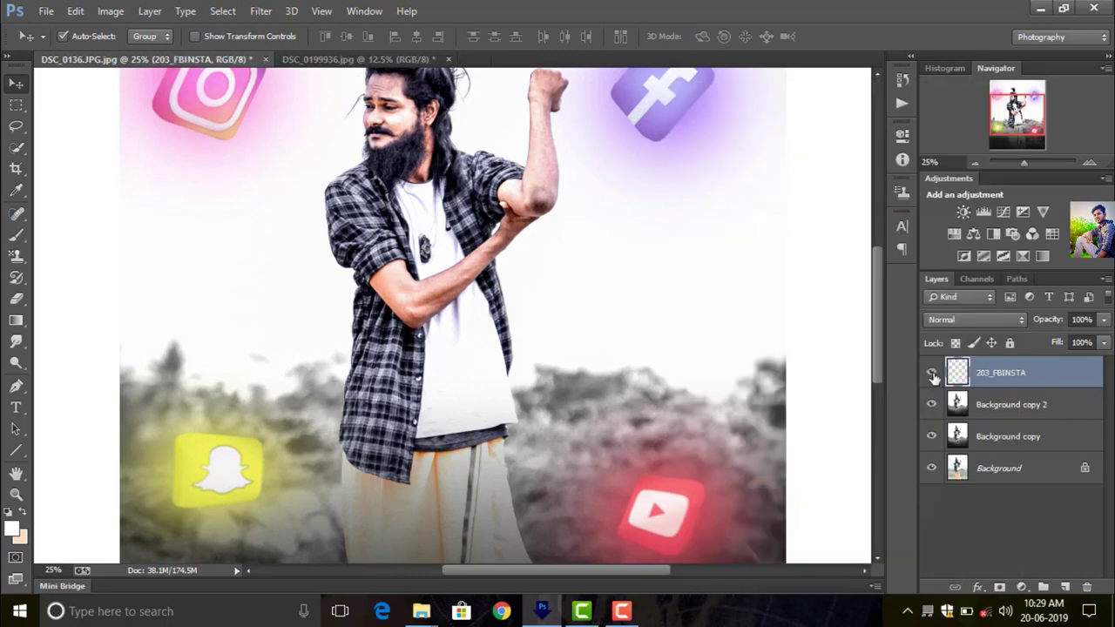
pyautogui.click(931, 372)
pyautogui.click(931, 373)
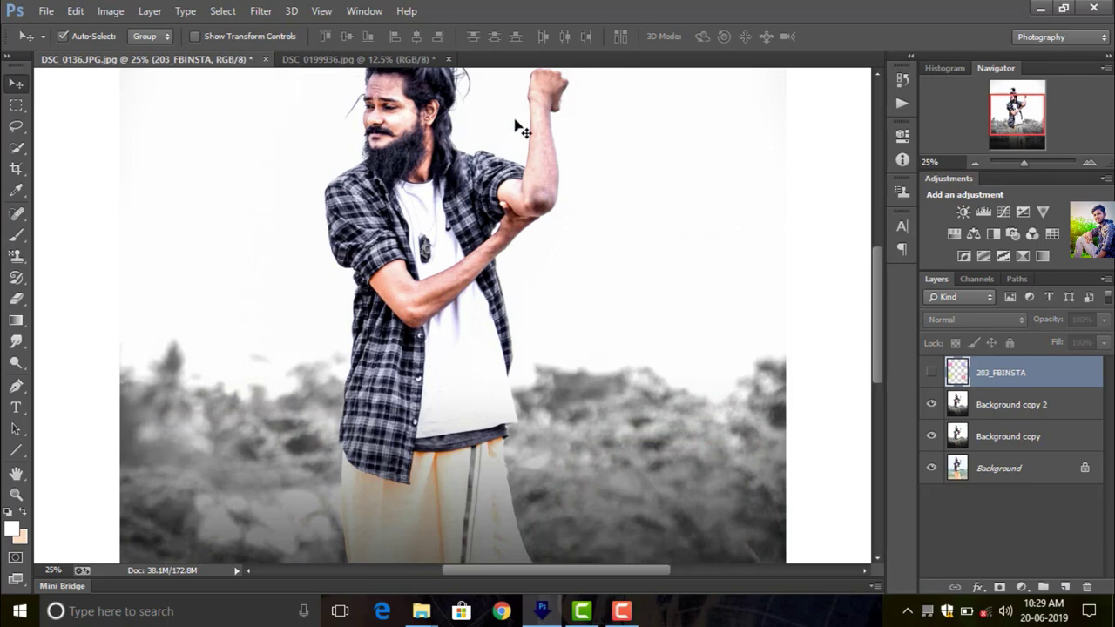
# Add an empty Layer 1 above Background copy 2 and sample a peach skin tone from the face
pyautogui.click(1033, 402)
pyautogui.click(1064, 587)
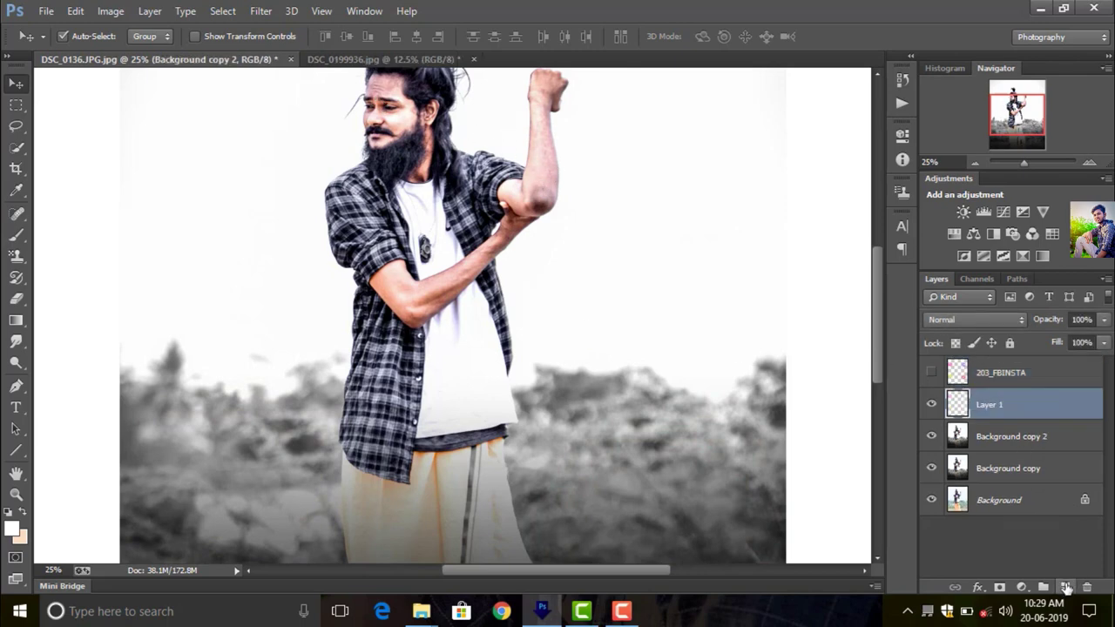
pyautogui.click(16, 190)
pyautogui.click(401, 120)
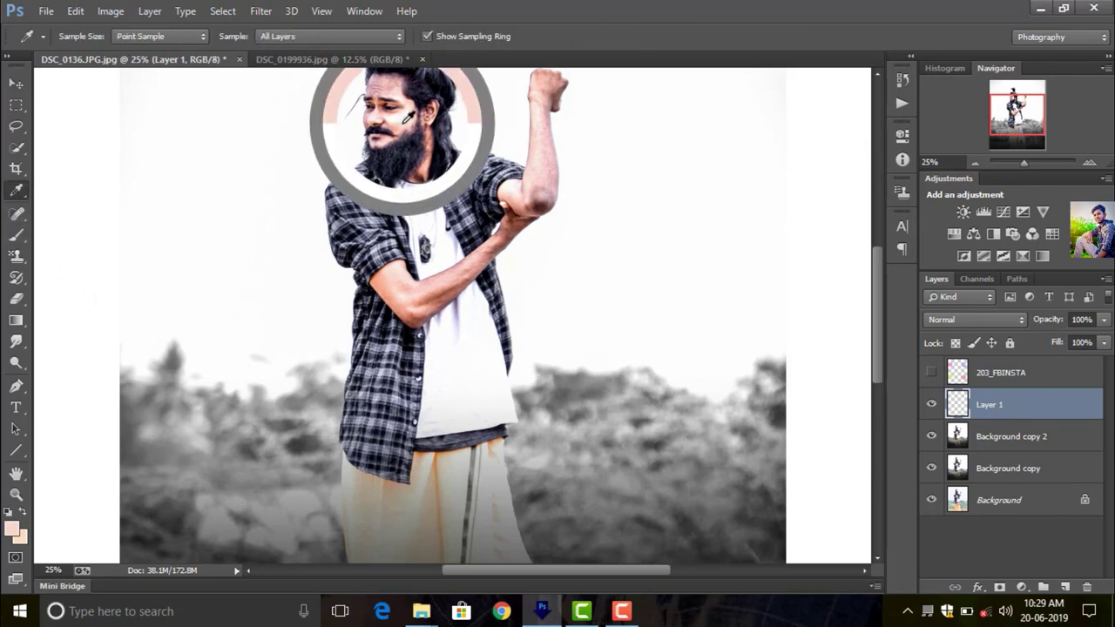
pyautogui.moveTo(403, 118); pyautogui.dragTo(460, 130)
pyautogui.moveTo(878, 346); pyautogui.dragTo(876, 319)
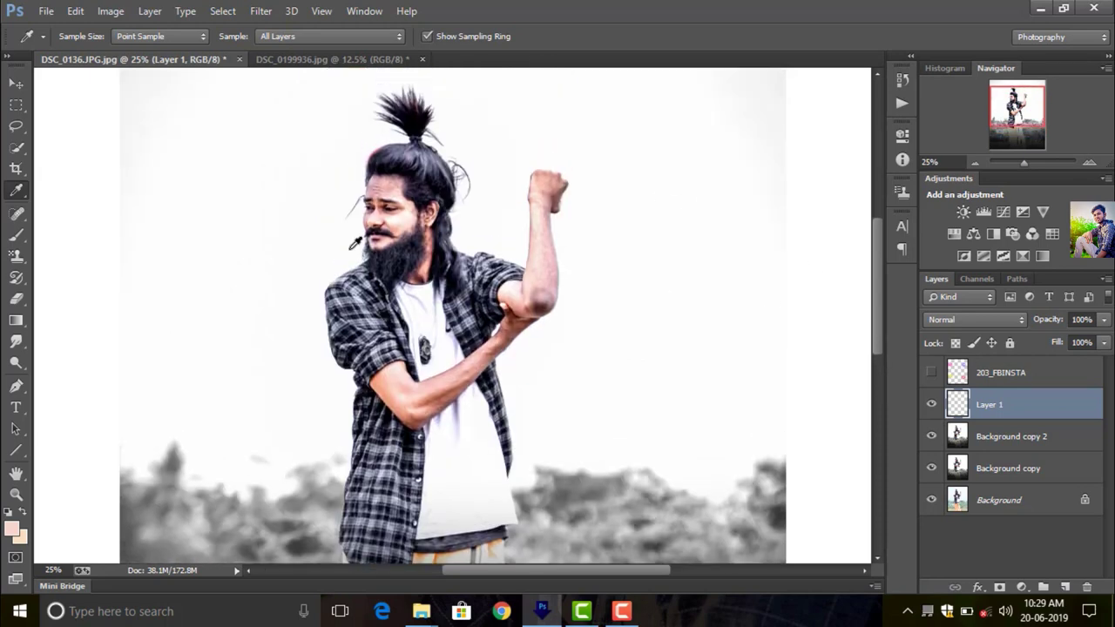
pyautogui.click(426, 162)
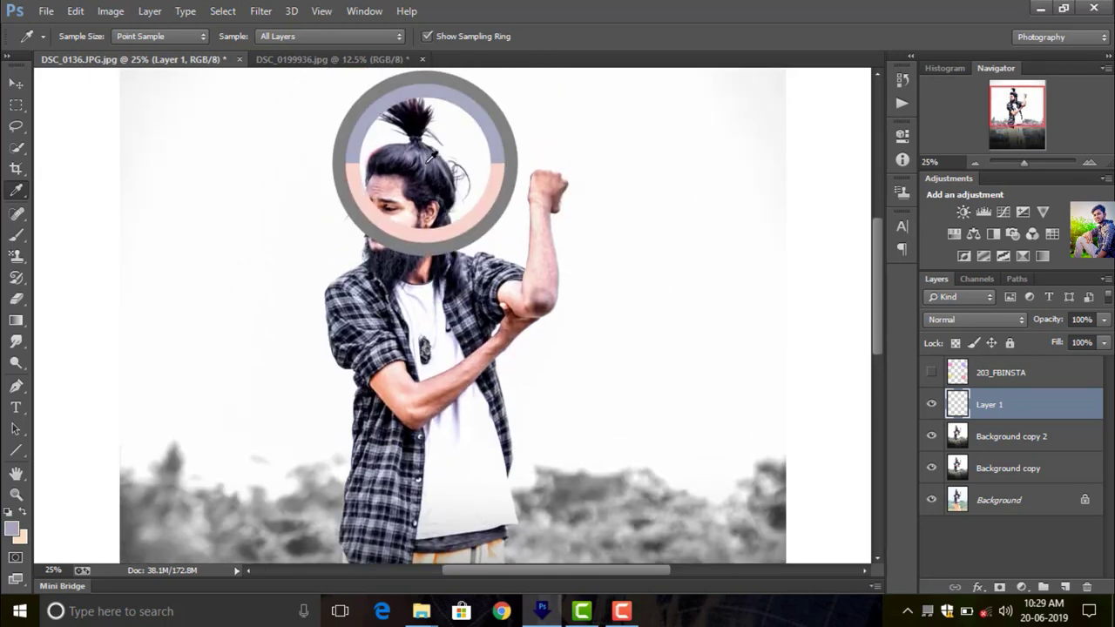
pyautogui.click(402, 223)
pyautogui.moveTo(402, 221); pyautogui.dragTo(401, 221)
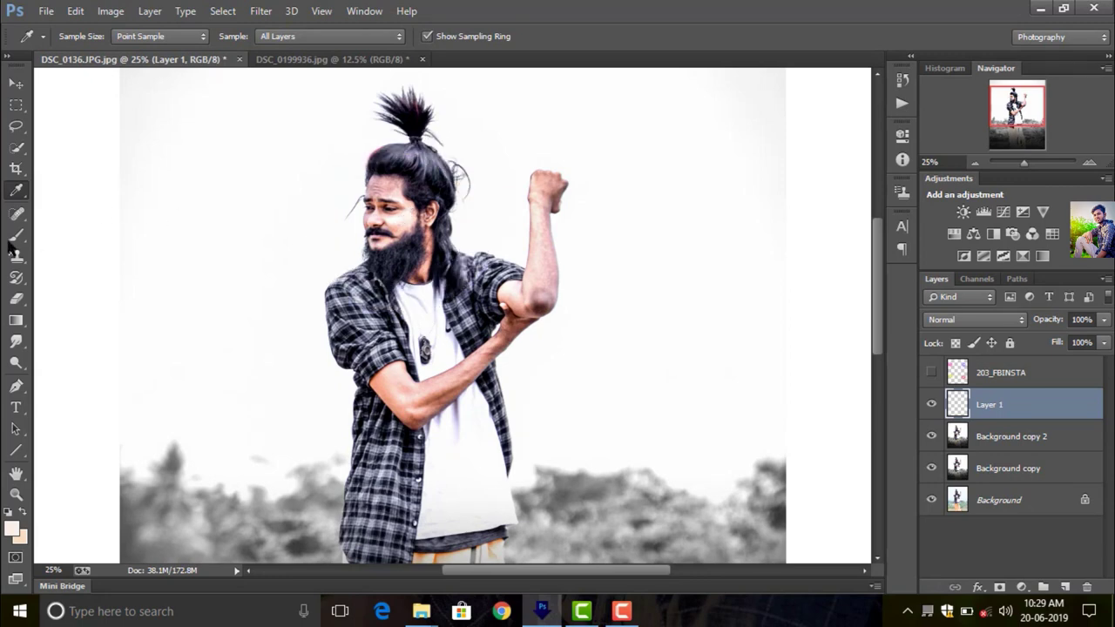
pyautogui.click(16, 235)
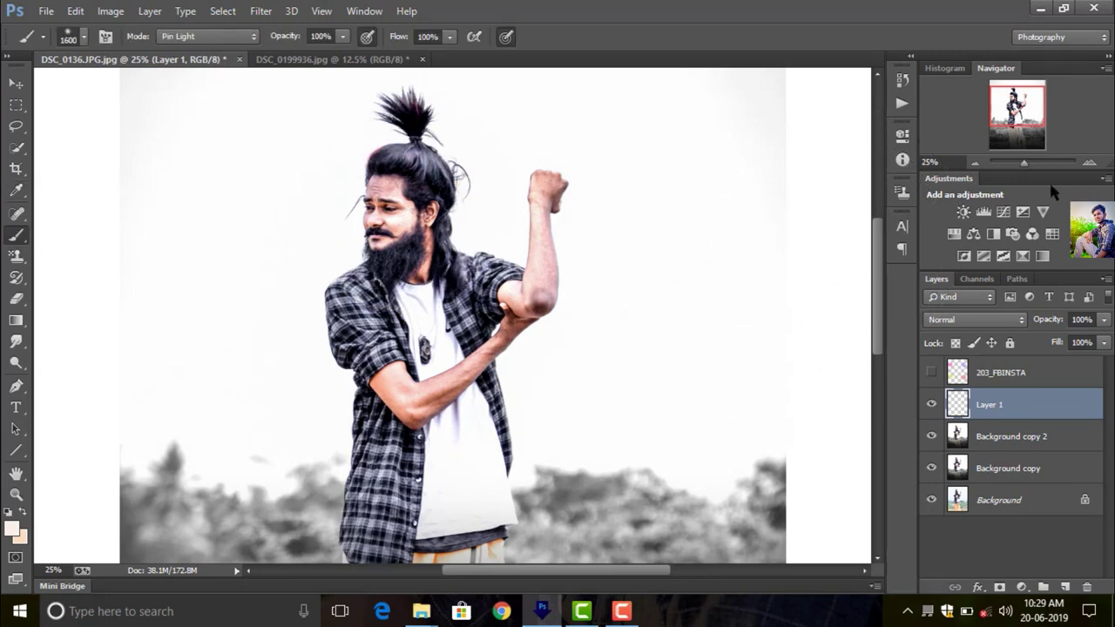
# Shrink the Pin Light brush from 1300 to about 90 px, zoomed to 50% on the head
pyautogui.click(1089, 163)
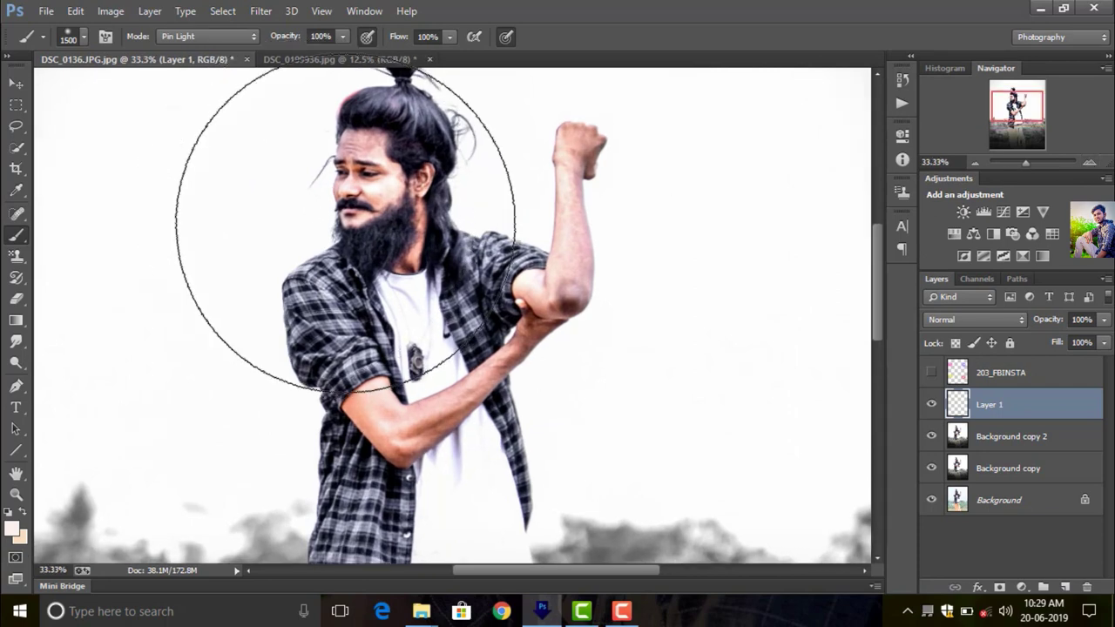
pyautogui.press('[')
pyautogui.press('[')
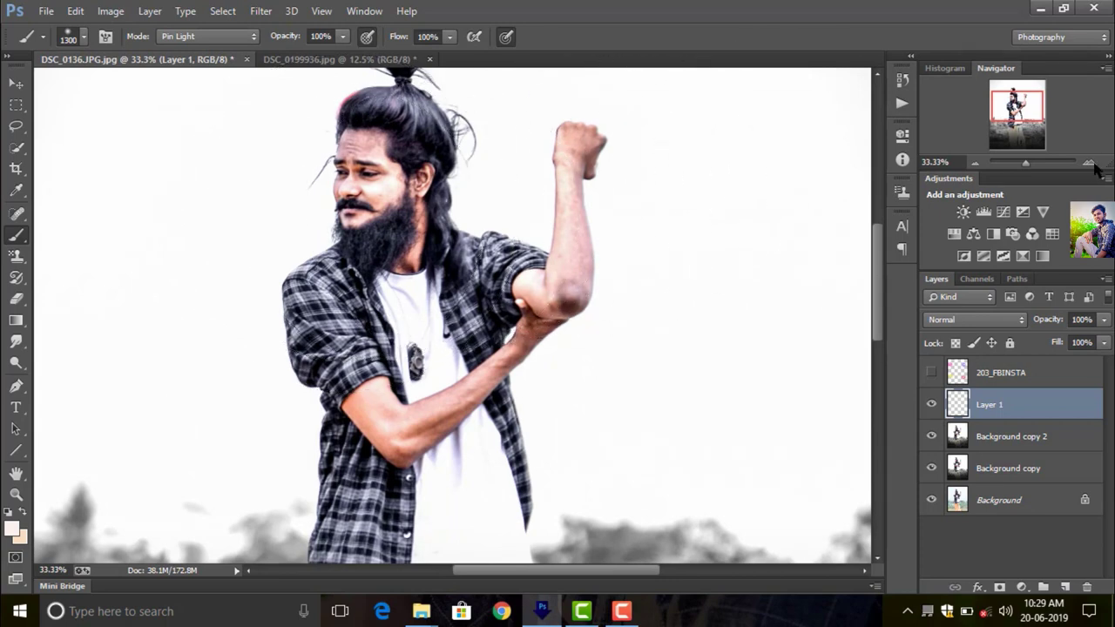
pyautogui.click(1090, 163)
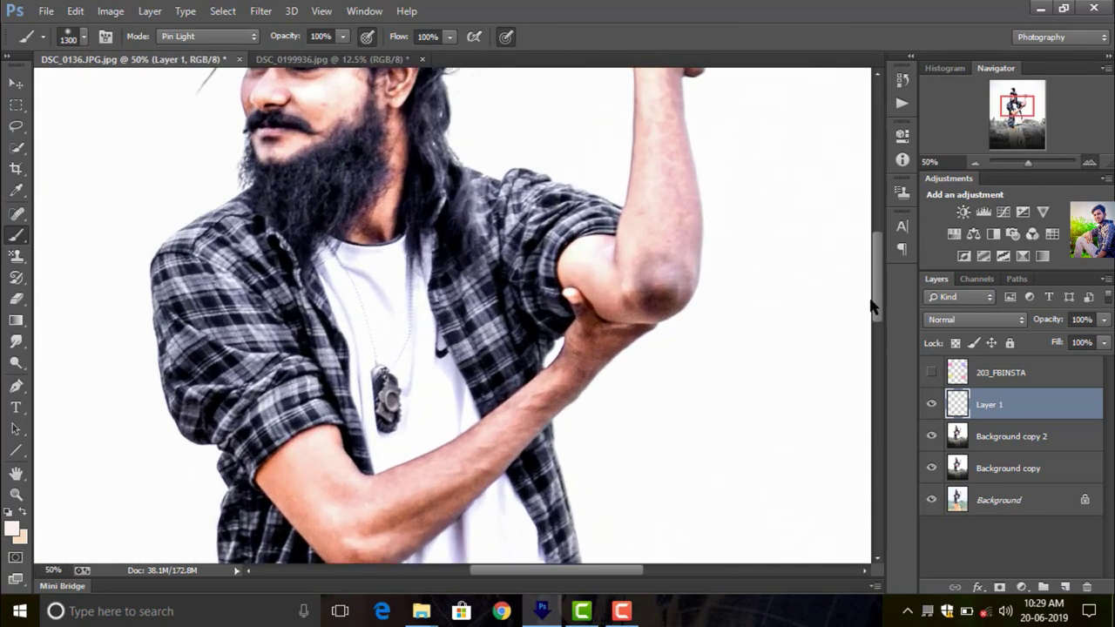
pyautogui.moveTo(880, 309); pyautogui.dragTo(879, 268)
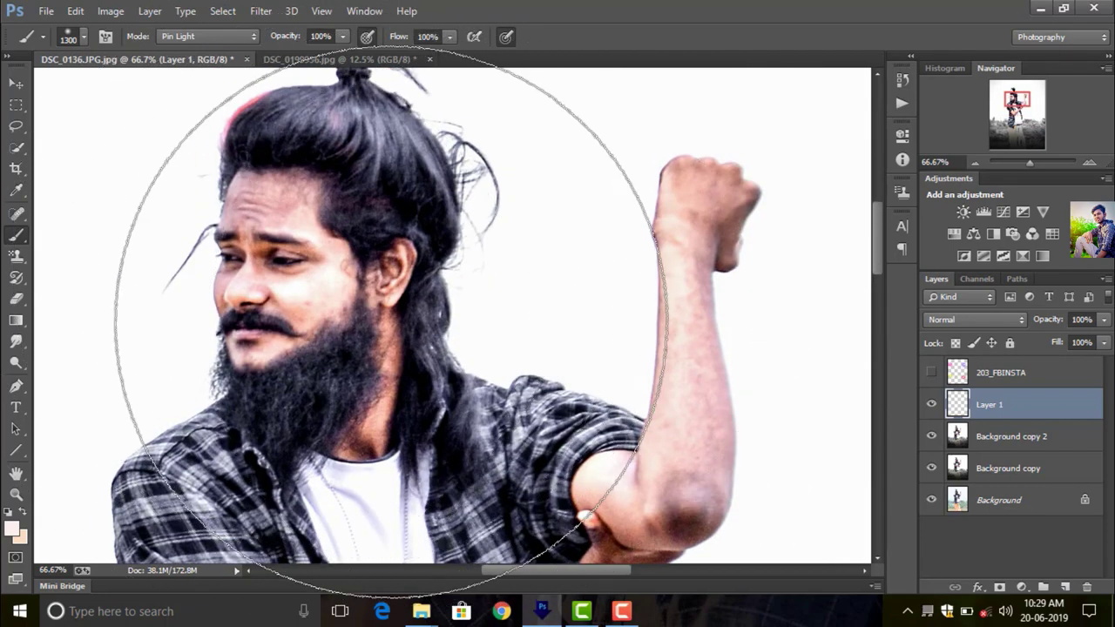
pyautogui.press('[')
pyautogui.press('[')
pyautogui.press('[')
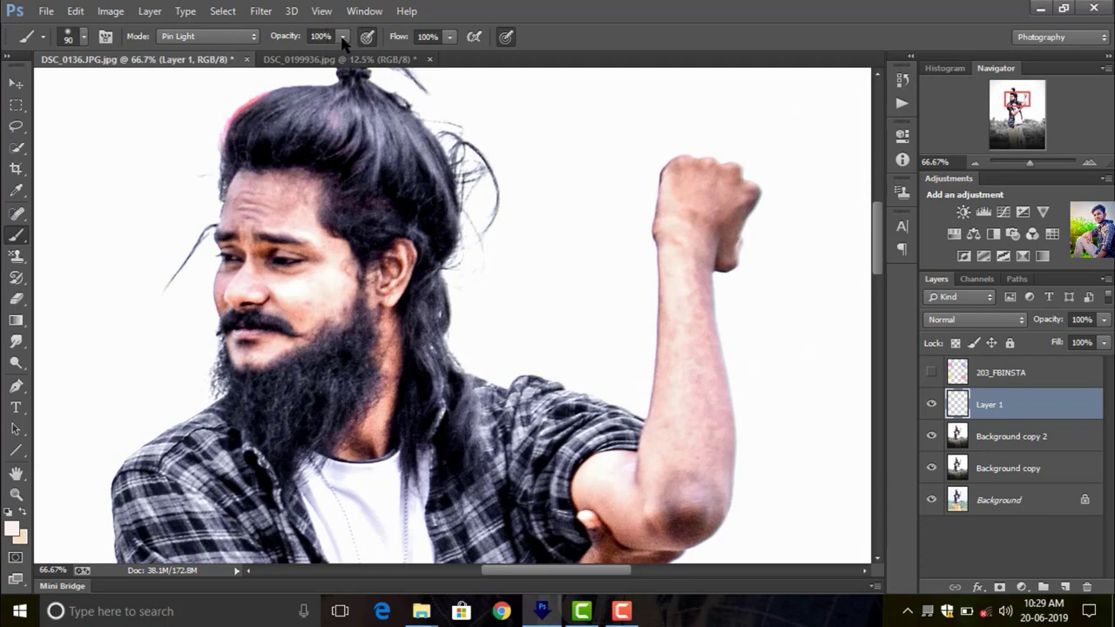
# At 46% brush opacity, paint skin tone over the forehead, neck, forearm and elbow
pyautogui.click(343, 38)
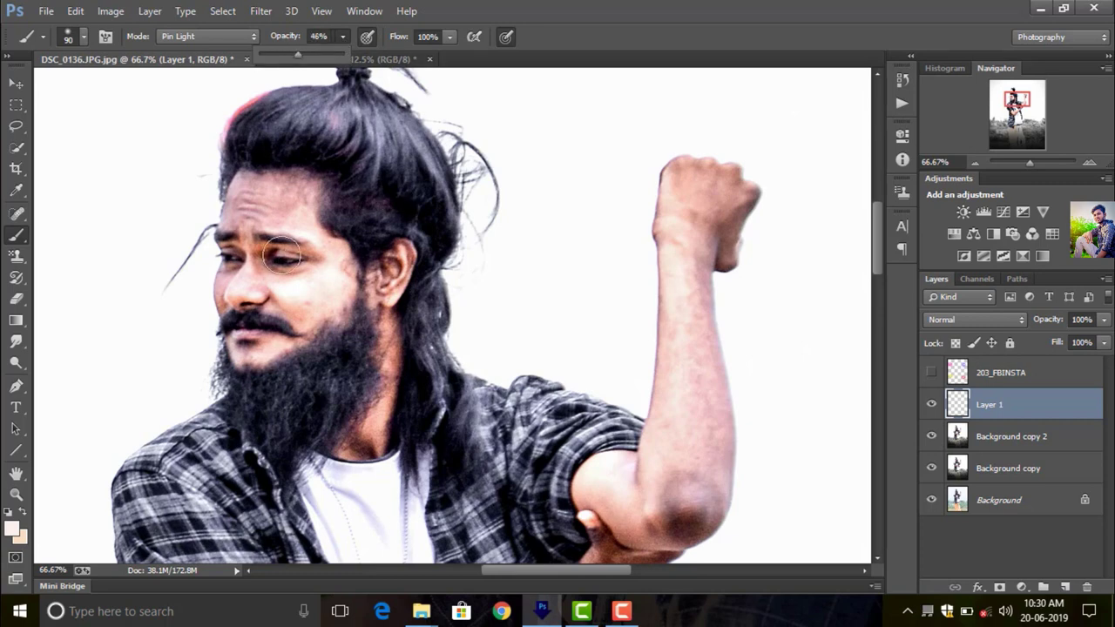
pyautogui.click(263, 196)
pyautogui.moveTo(264, 197)
pyautogui.mouseDown()
pyautogui.moveTo(247, 214)
pyautogui.moveTo(326, 267)
pyautogui.moveTo(295, 302)
pyautogui.moveTo(236, 288)
pyautogui.moveTo(300, 217)
pyautogui.moveTo(256, 192)
pyautogui.mouseUp()
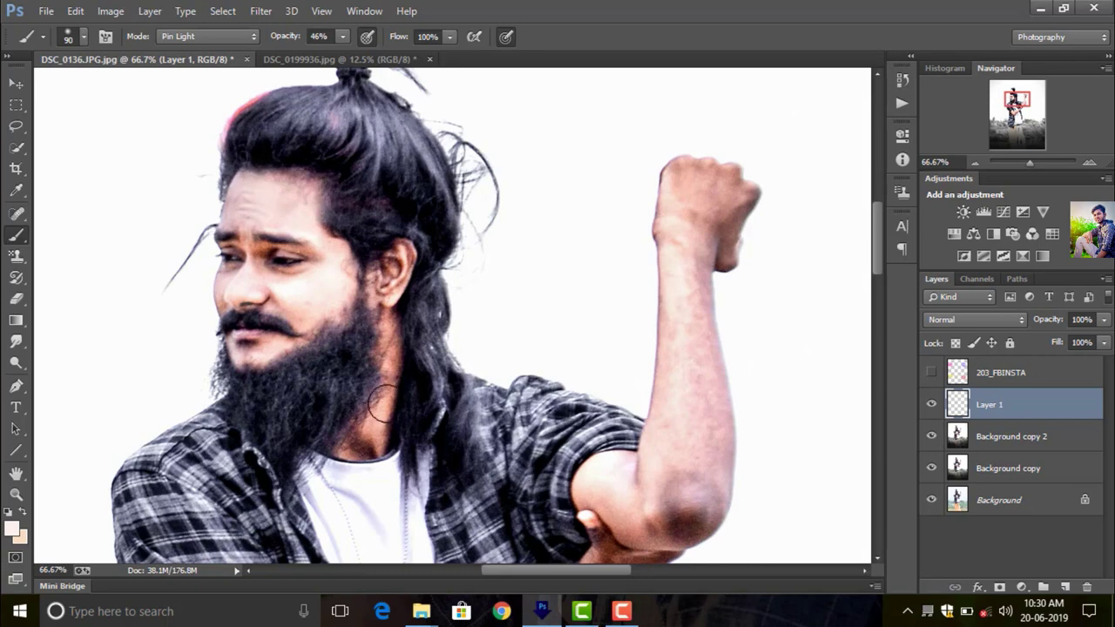
pyautogui.moveTo(383, 403)
pyautogui.mouseDown()
pyautogui.moveTo(366, 438)
pyautogui.moveTo(352, 440)
pyautogui.mouseUp()
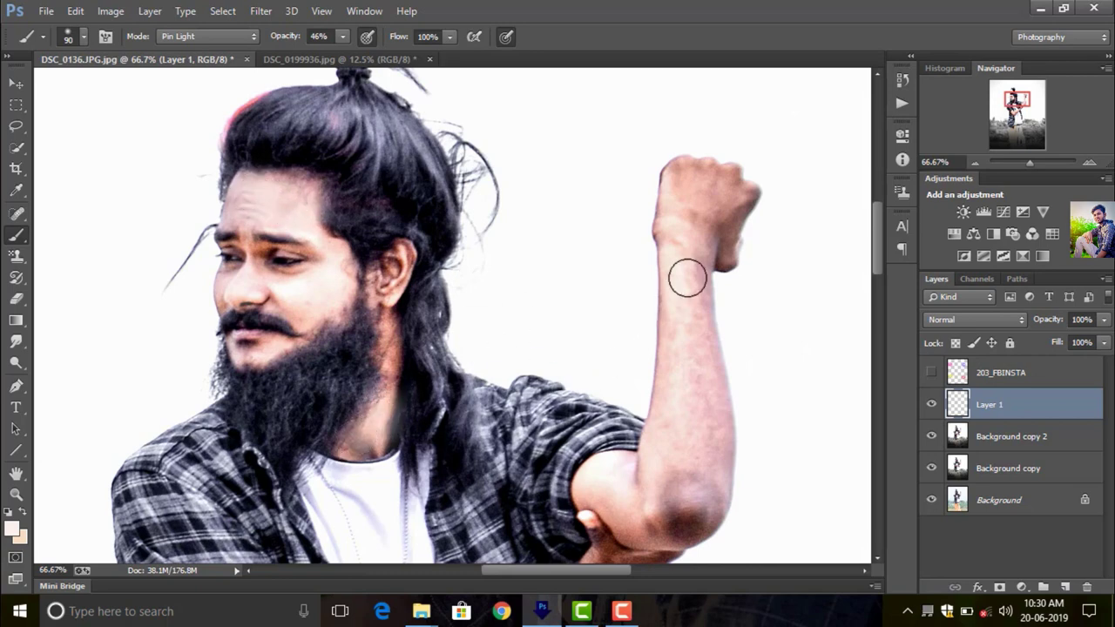
pyautogui.moveTo(687, 278)
pyautogui.mouseDown()
pyautogui.moveTo(677, 252)
pyautogui.moveTo(662, 468)
pyautogui.moveTo(687, 473)
pyautogui.moveTo(704, 381)
pyautogui.moveTo(691, 249)
pyautogui.moveTo(737, 199)
pyautogui.moveTo(702, 177)
pyautogui.moveTo(689, 199)
pyautogui.moveTo(734, 256)
pyautogui.mouseUp()
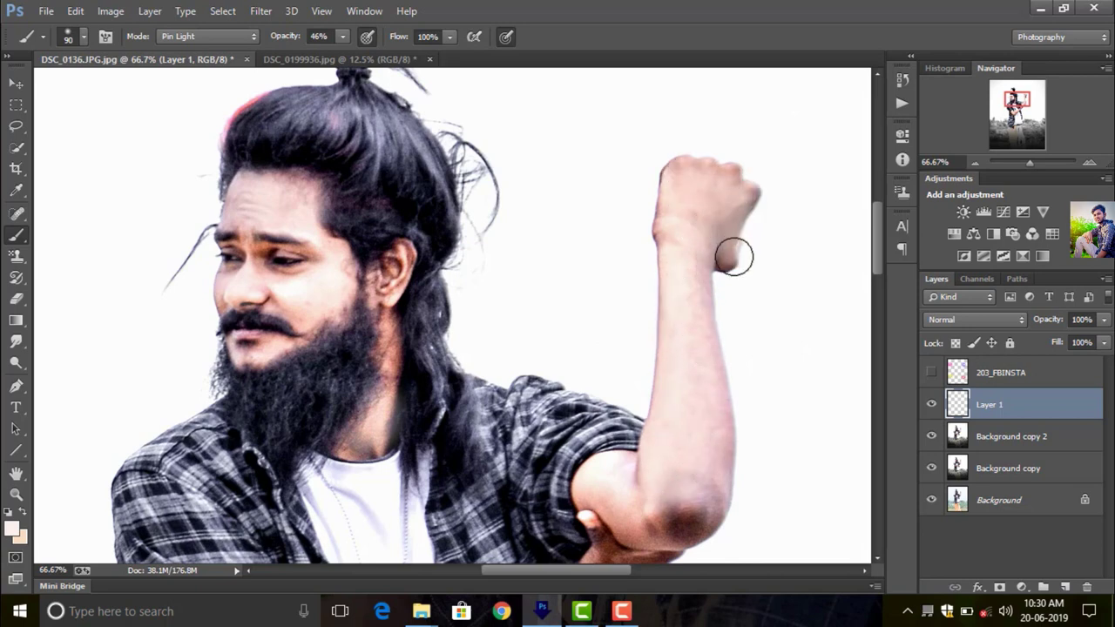
pyautogui.moveTo(881, 248); pyautogui.dragTo(881, 301)
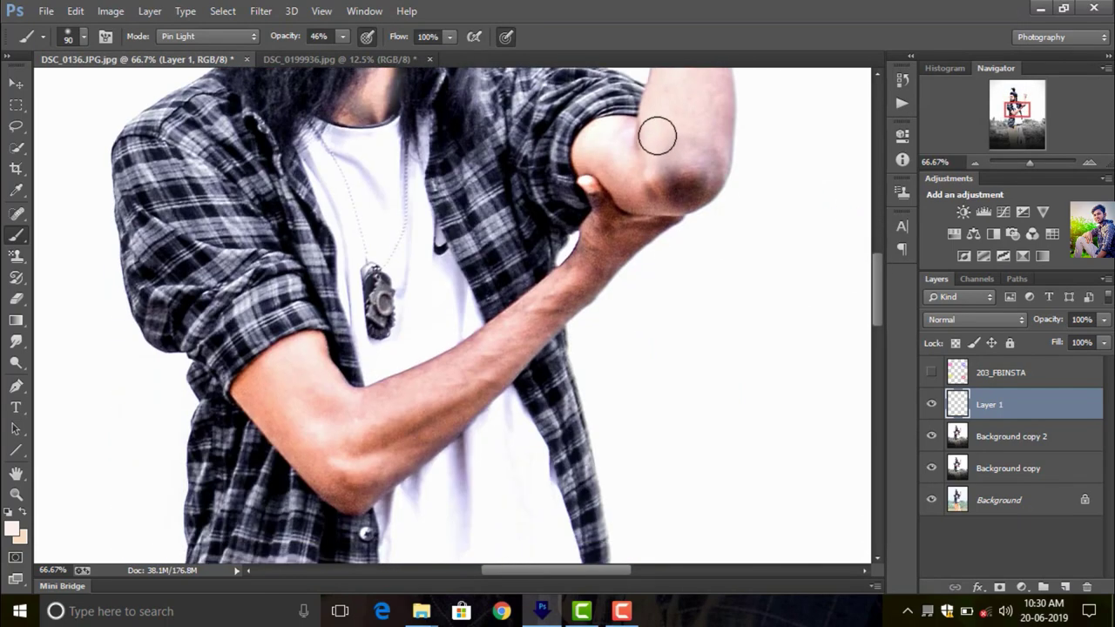
pyautogui.moveTo(656, 130)
pyautogui.mouseDown()
pyautogui.moveTo(703, 179)
pyautogui.moveTo(640, 177)
pyautogui.moveTo(600, 236)
pyautogui.moveTo(617, 247)
pyautogui.moveTo(594, 273)
pyautogui.moveTo(405, 433)
pyautogui.moveTo(487, 365)
pyautogui.moveTo(347, 409)
pyautogui.moveTo(308, 376)
pyautogui.moveTo(279, 378)
pyautogui.moveTo(331, 468)
pyautogui.moveTo(381, 476)
pyautogui.moveTo(468, 387)
pyautogui.mouseUp()
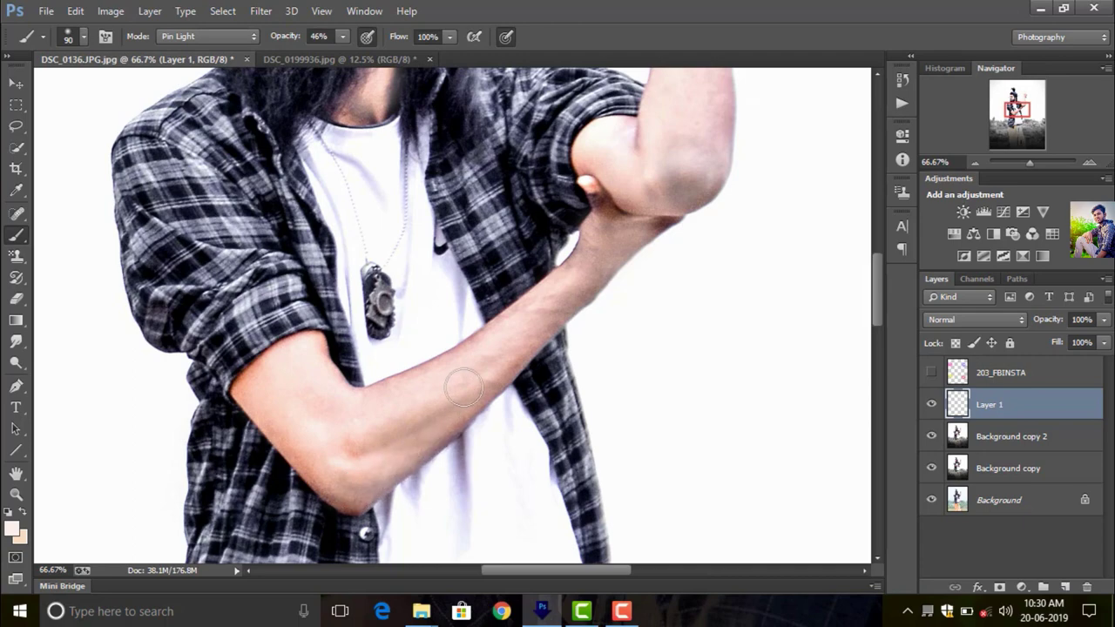
# Zoom out and lower Layer 1 opacity to 50%
pyautogui.click(975, 163)
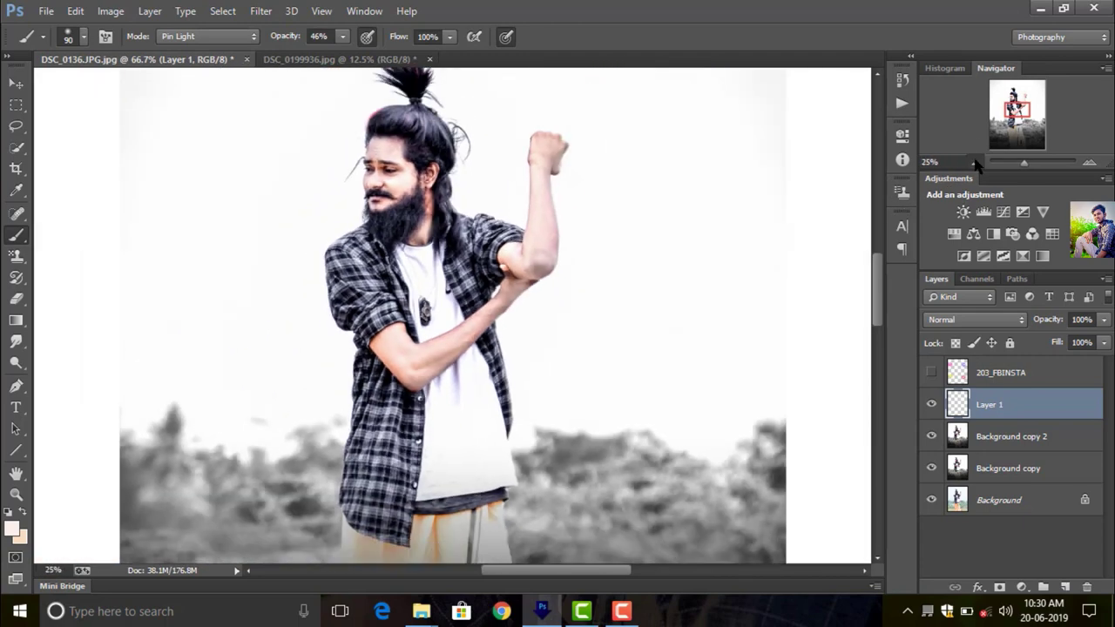
pyautogui.click(976, 163)
pyautogui.click(975, 164)
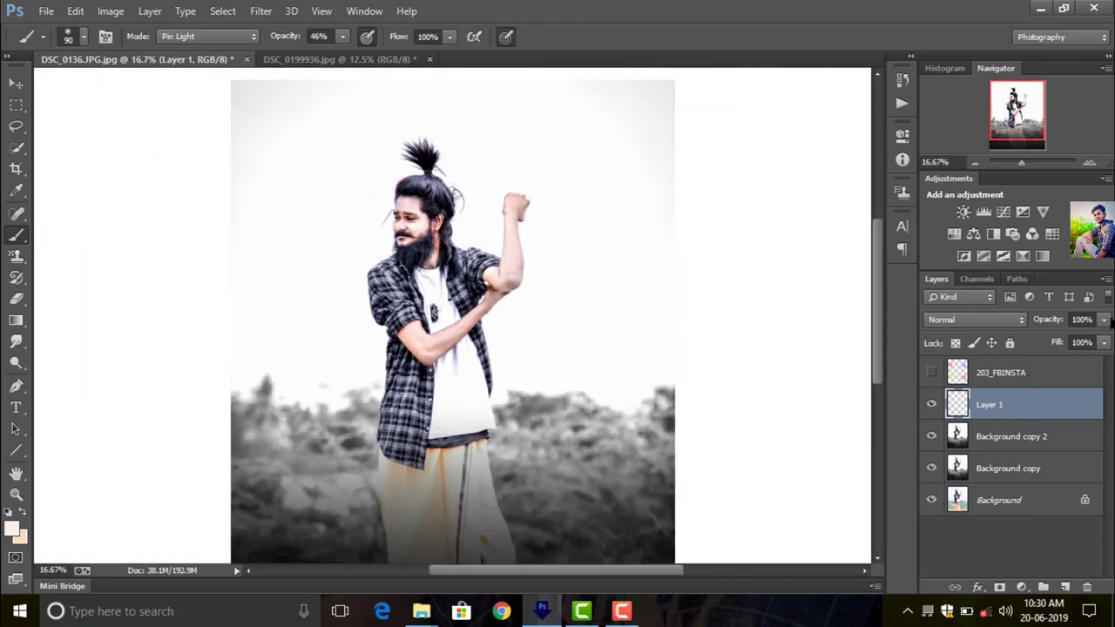
pyautogui.click(1104, 319)
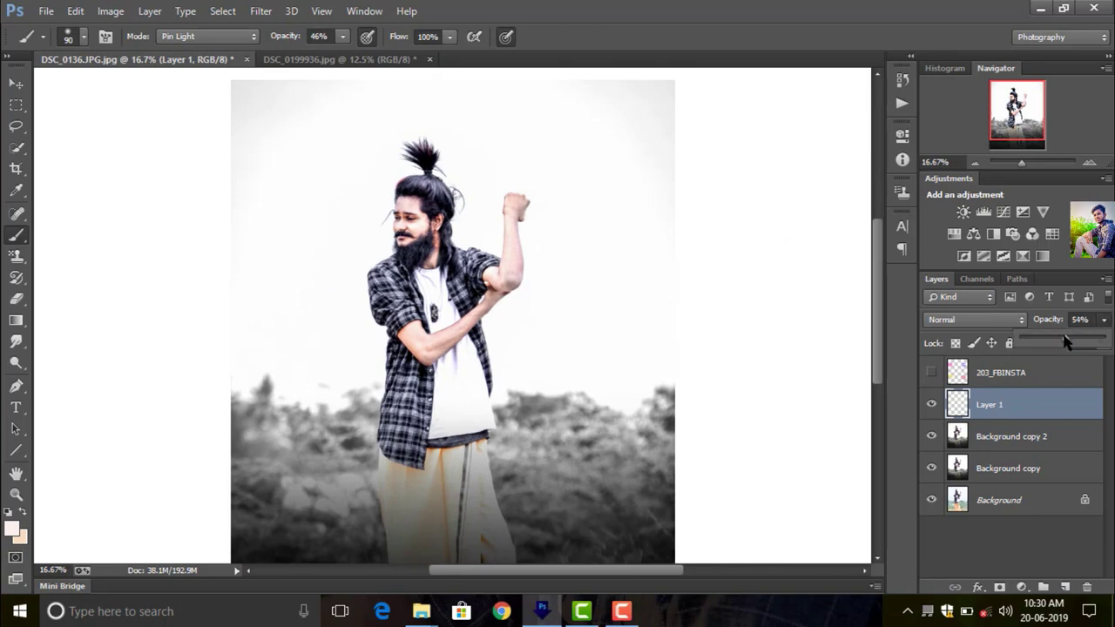
pyautogui.moveTo(1065, 341); pyautogui.dragTo(1062, 342)
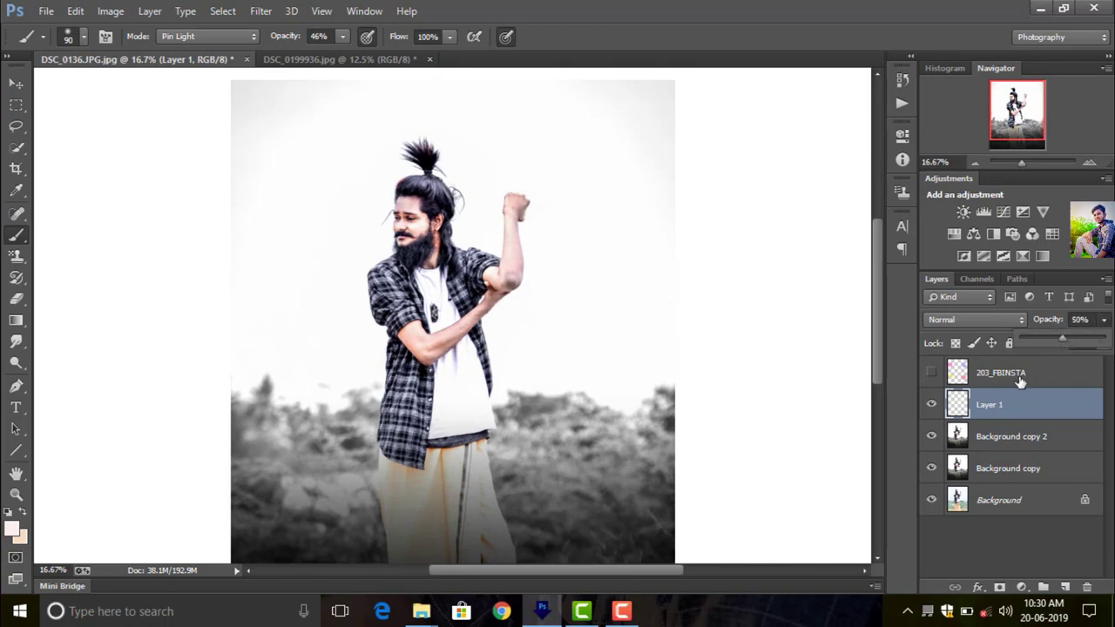
# Merge Layer 1 down into Background copy 2, then take the 9% Smudge tool in on the face
pyautogui.rightClick(1002, 405)
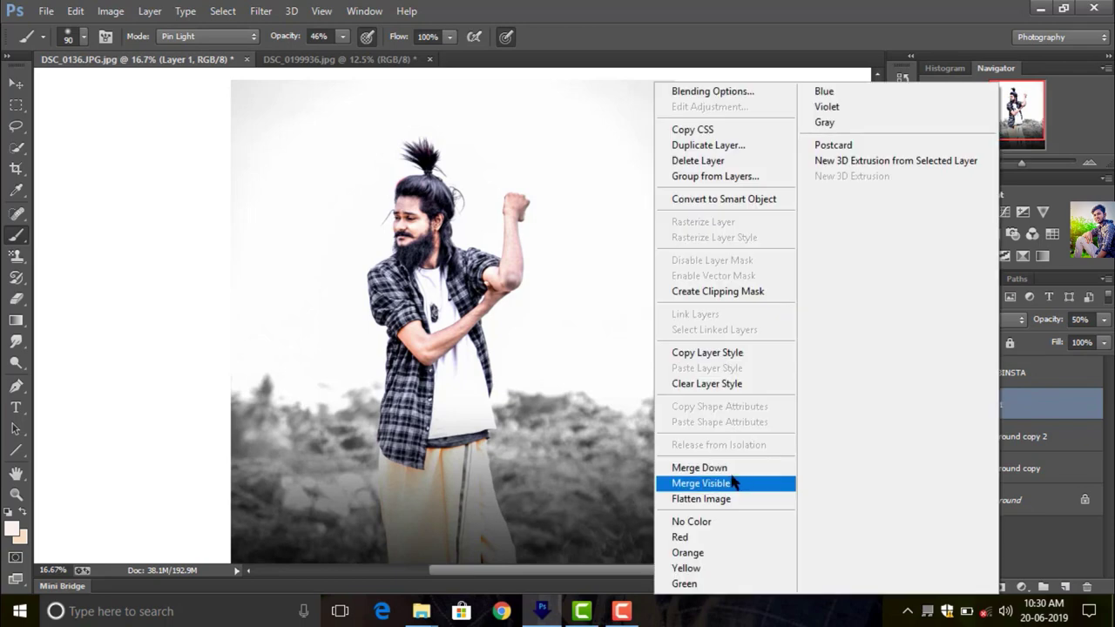
pyautogui.click(701, 469)
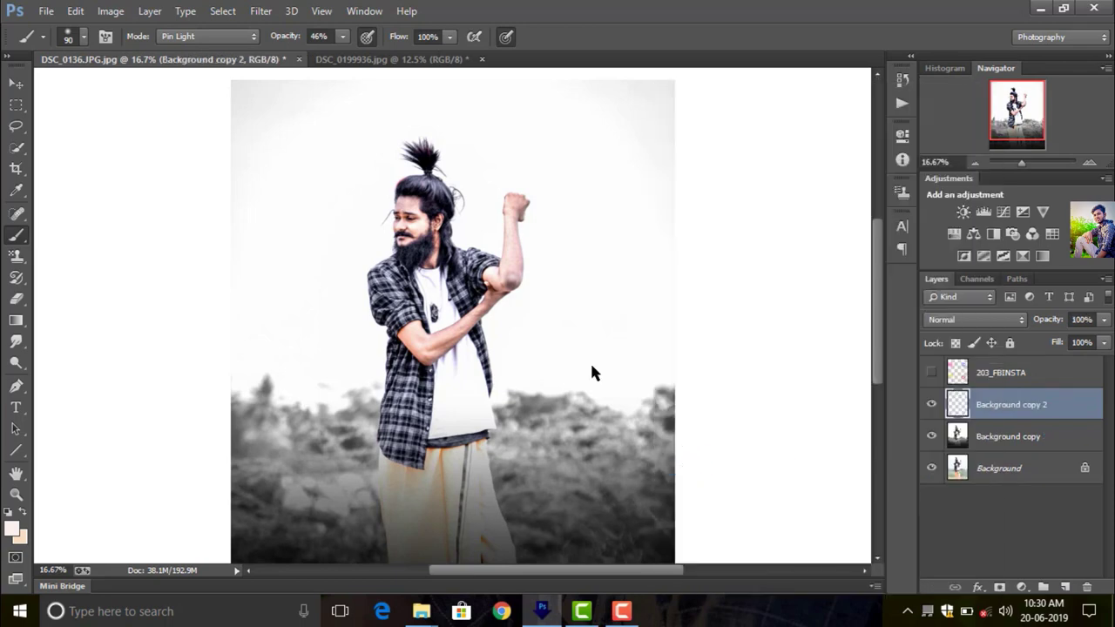
pyautogui.click(16, 345)
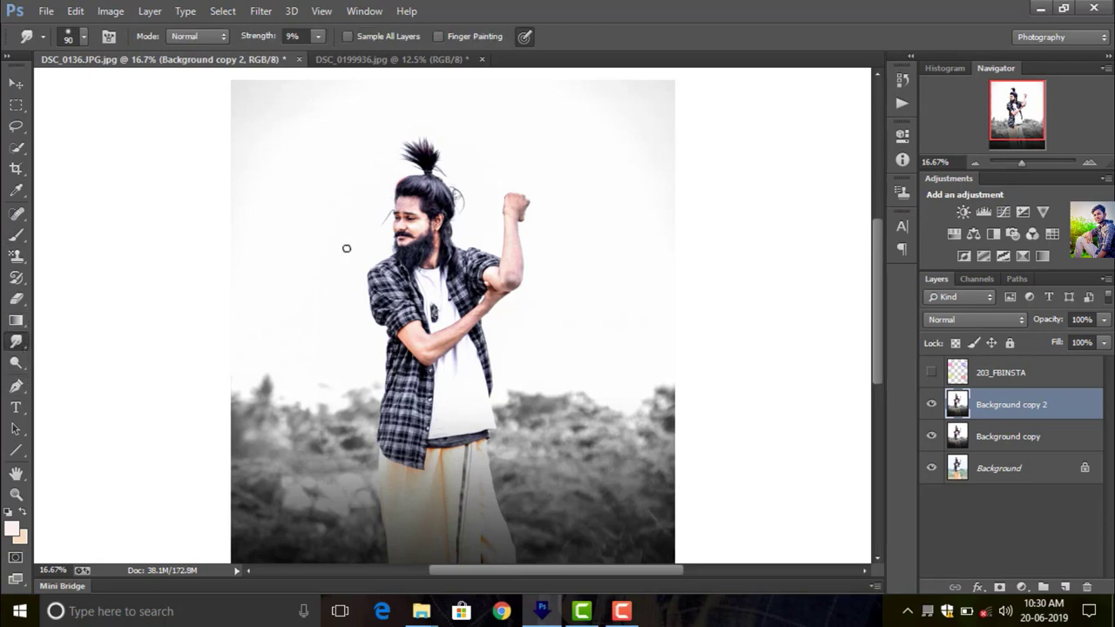
pyautogui.click(1089, 162)
pyautogui.click(1089, 162)
pyautogui.click(1088, 162)
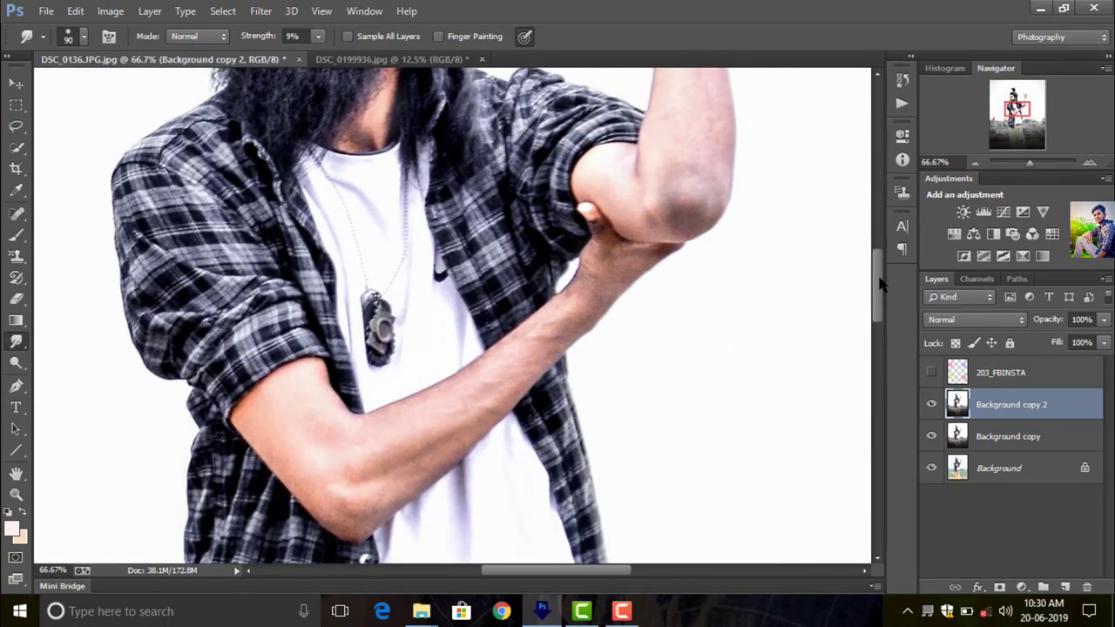
pyautogui.moveTo(879, 283); pyautogui.dragTo(880, 231)
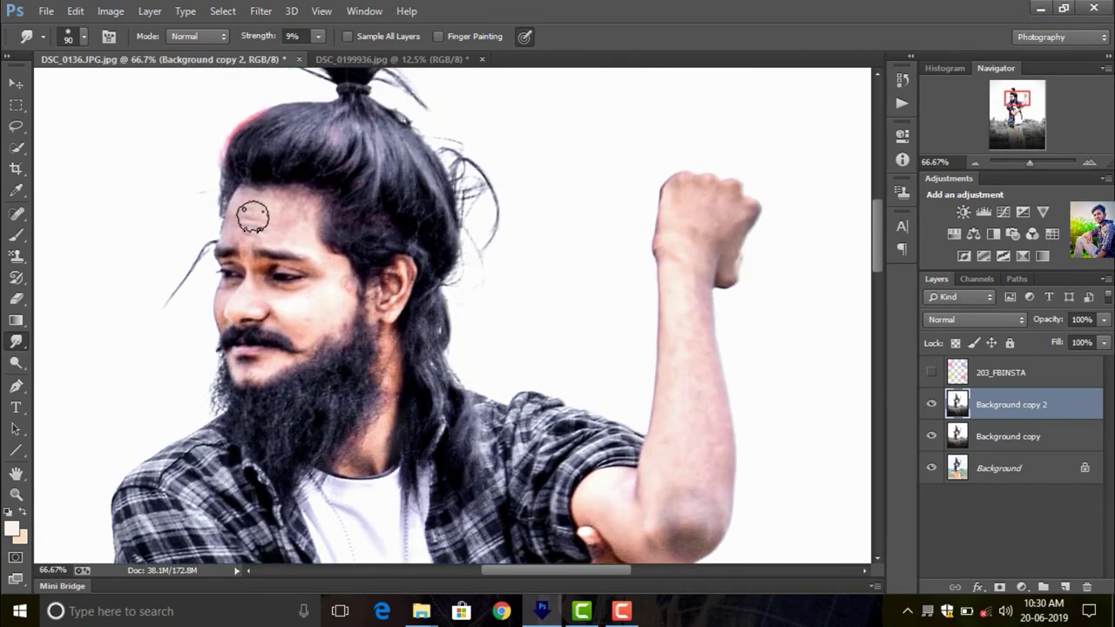
pyautogui.click(1088, 162)
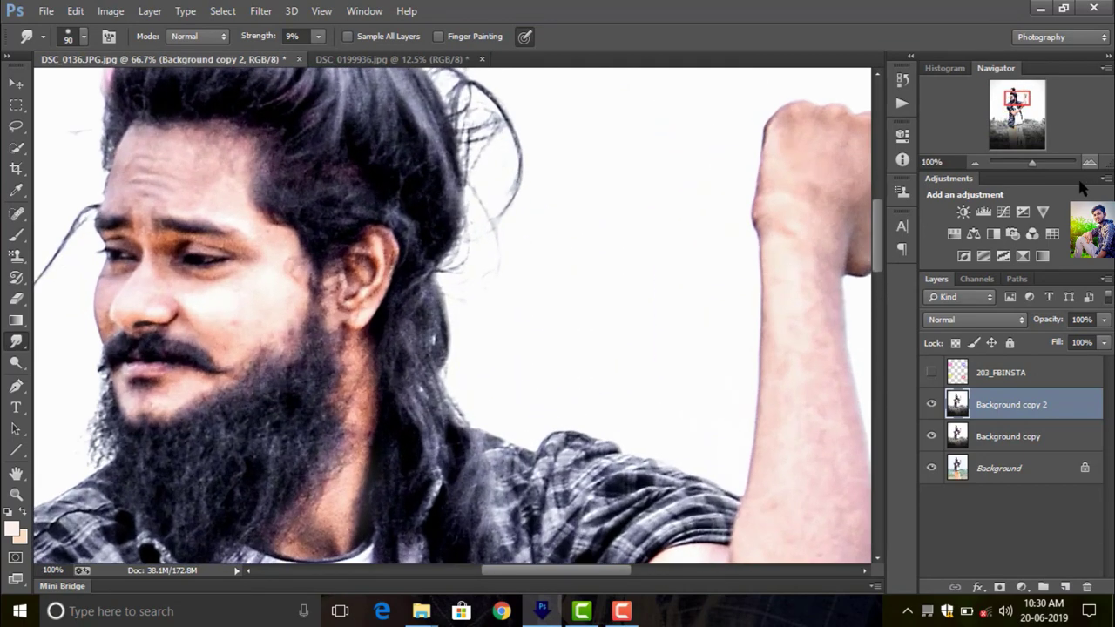
pyautogui.moveTo(1016, 98); pyautogui.dragTo(1013, 98)
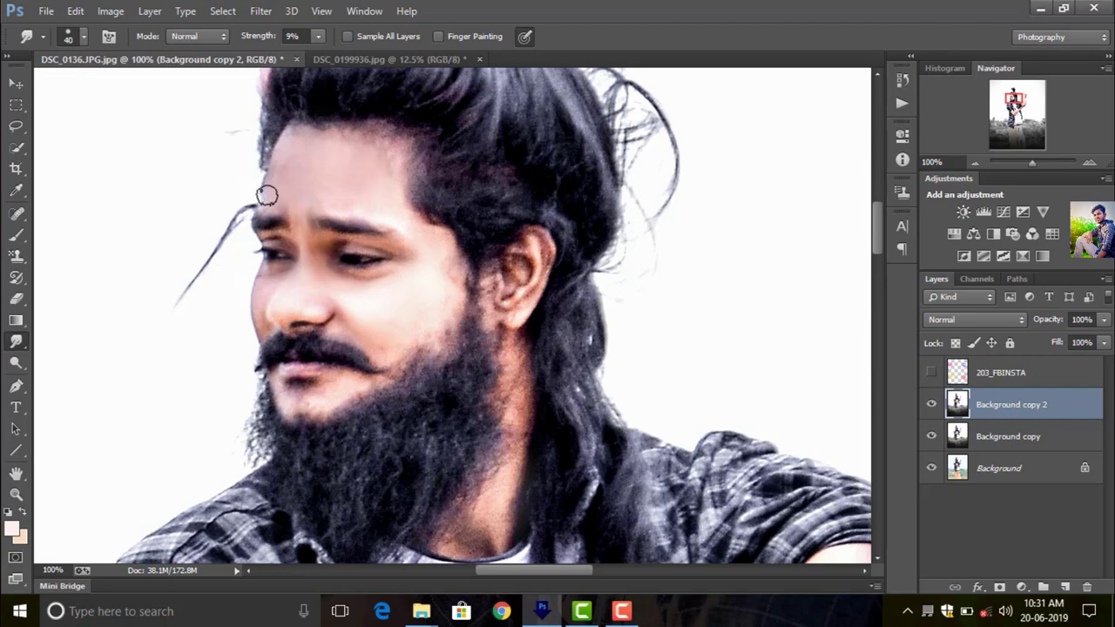
# Smudge the hairline above the eyebrow, the elbow and the forearm skin, then zoom out
pyautogui.moveTo(266, 194); pyautogui.dragTo(277, 157)
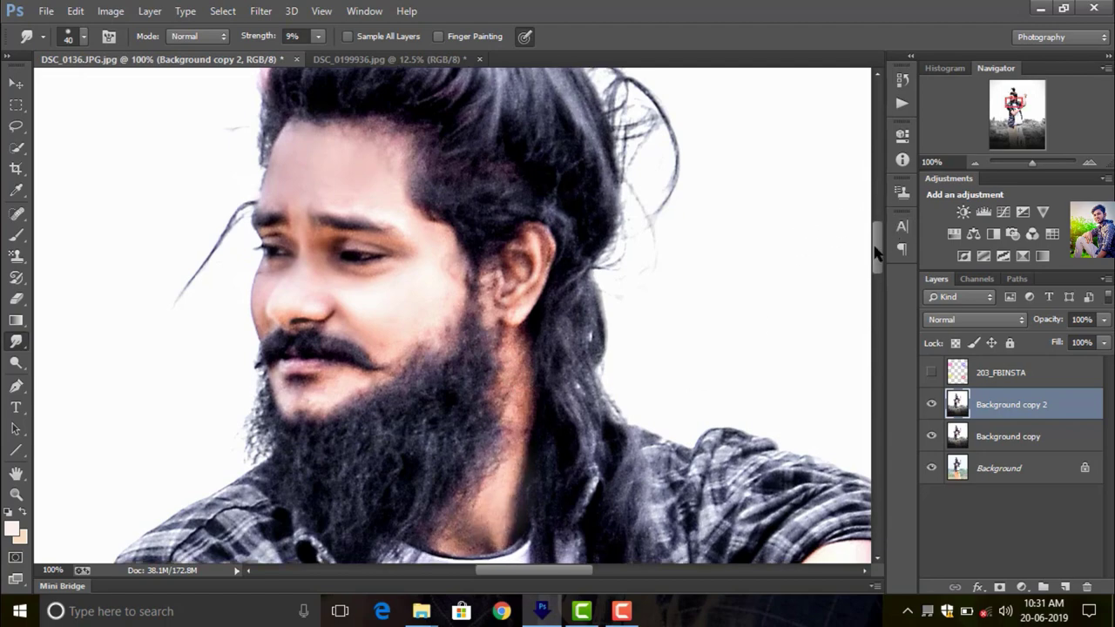
pyautogui.moveTo(877, 229); pyautogui.dragTo(873, 274)
pyautogui.click(973, 162)
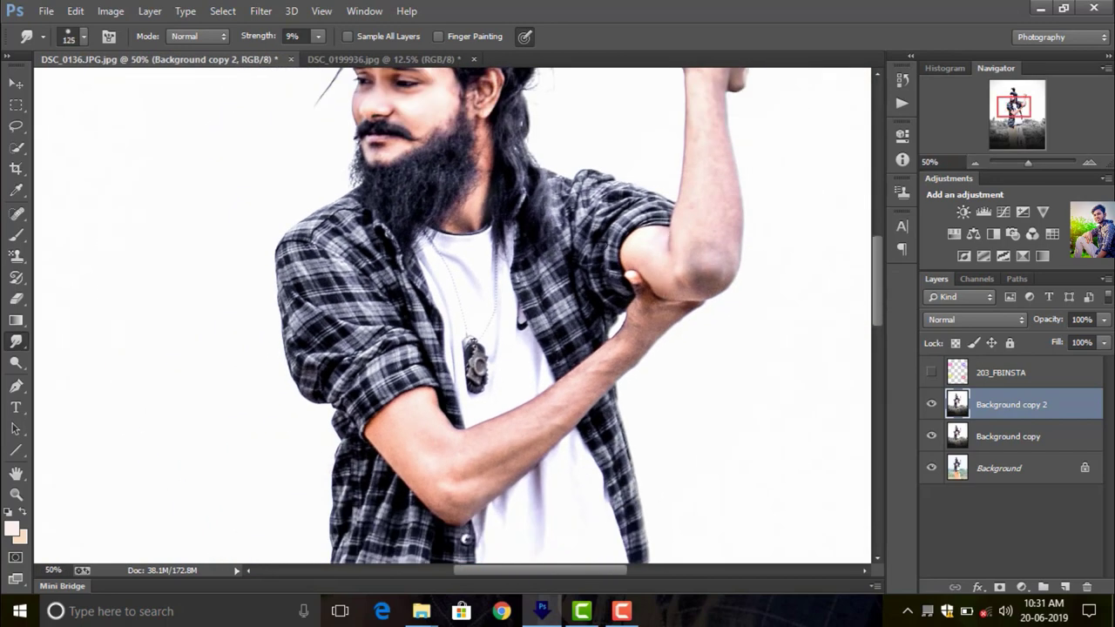
pyautogui.moveTo(622, 250)
pyautogui.mouseDown()
pyautogui.moveTo(703, 271)
pyautogui.moveTo(716, 211)
pyautogui.moveTo(701, 159)
pyautogui.moveTo(702, 203)
pyautogui.moveTo(715, 191)
pyautogui.moveTo(716, 144)
pyautogui.moveTo(710, 238)
pyautogui.moveTo(667, 261)
pyautogui.moveTo(671, 271)
pyautogui.moveTo(721, 256)
pyautogui.mouseUp()
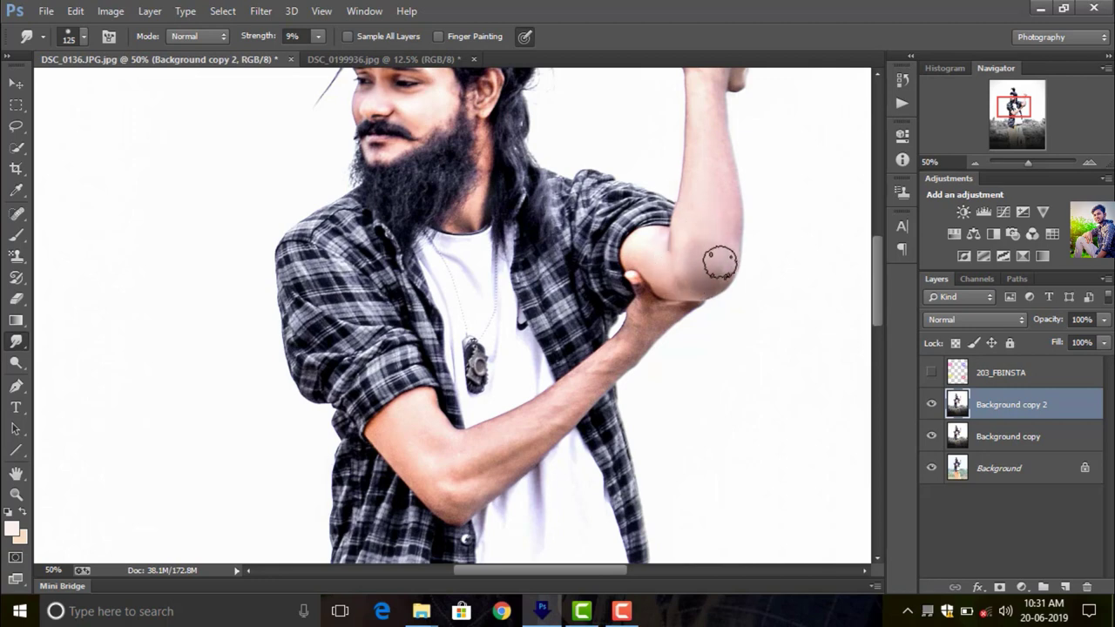
pyautogui.scroll(3, 880, 300)
pyautogui.scroll(3, 836, 259)
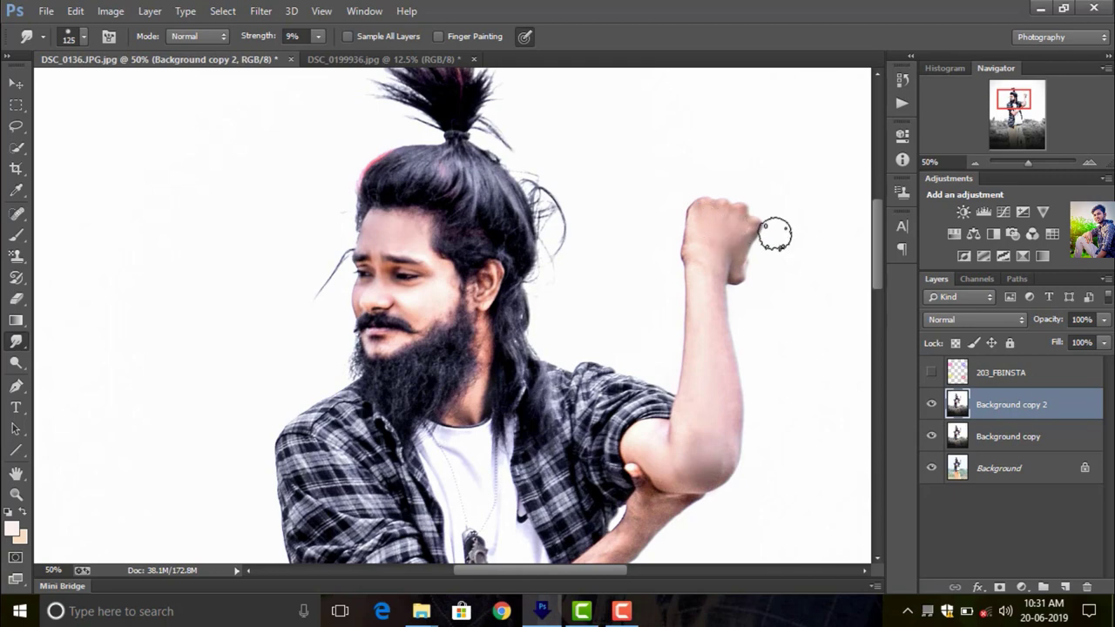
pyautogui.scroll(-5, 876, 296)
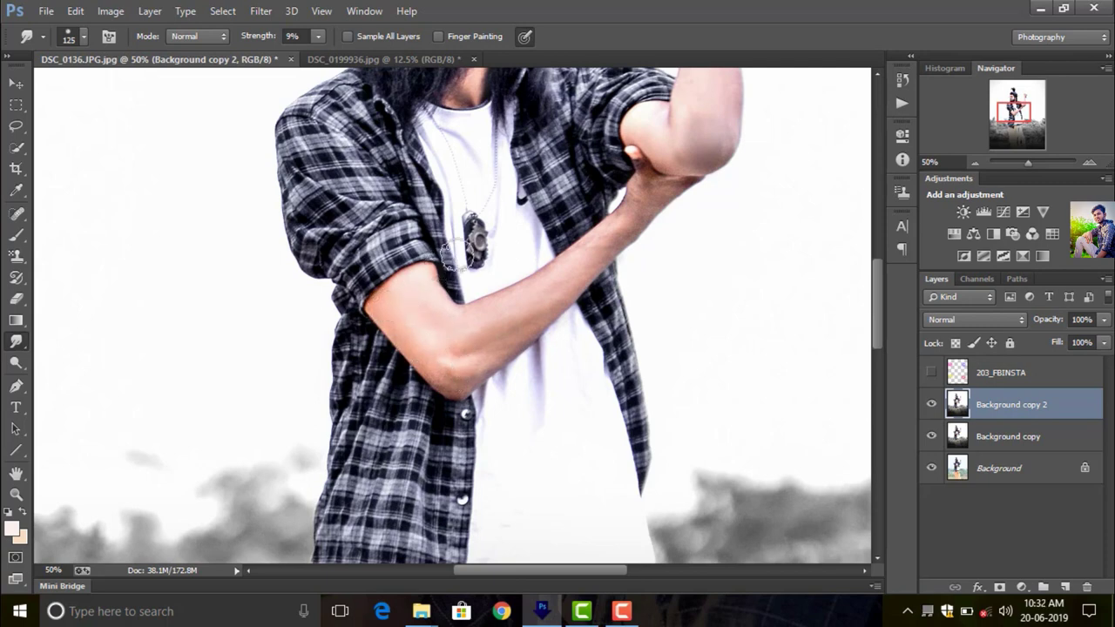
pyautogui.click(972, 163)
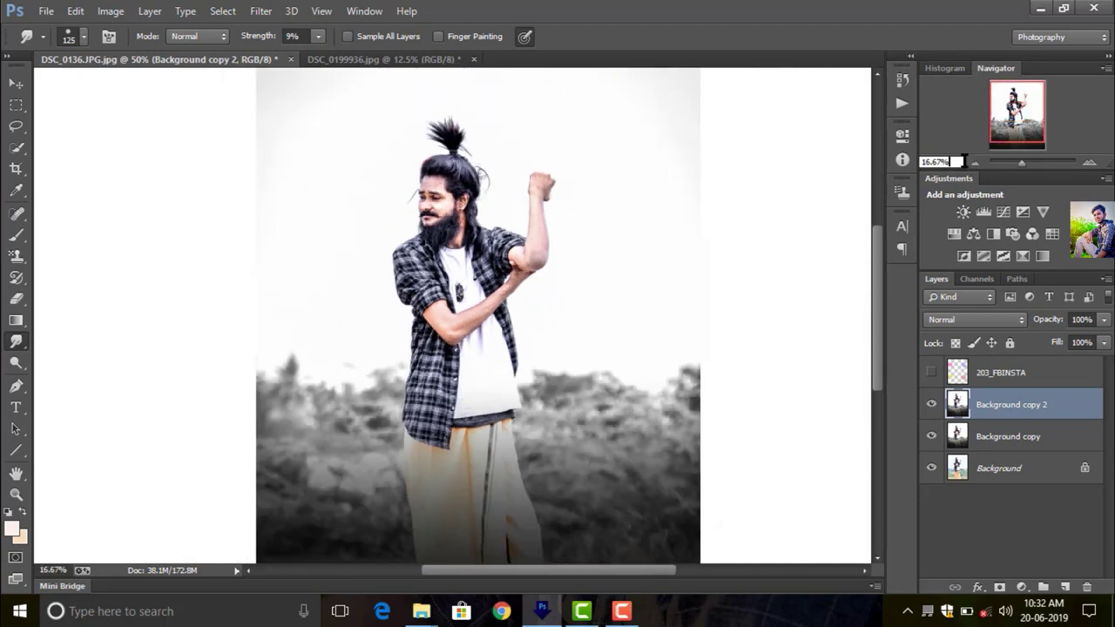
# Show the 203_FBINSTA icons layer and flatten DSC_0199936.jpg into a single background
pyautogui.click(974, 163)
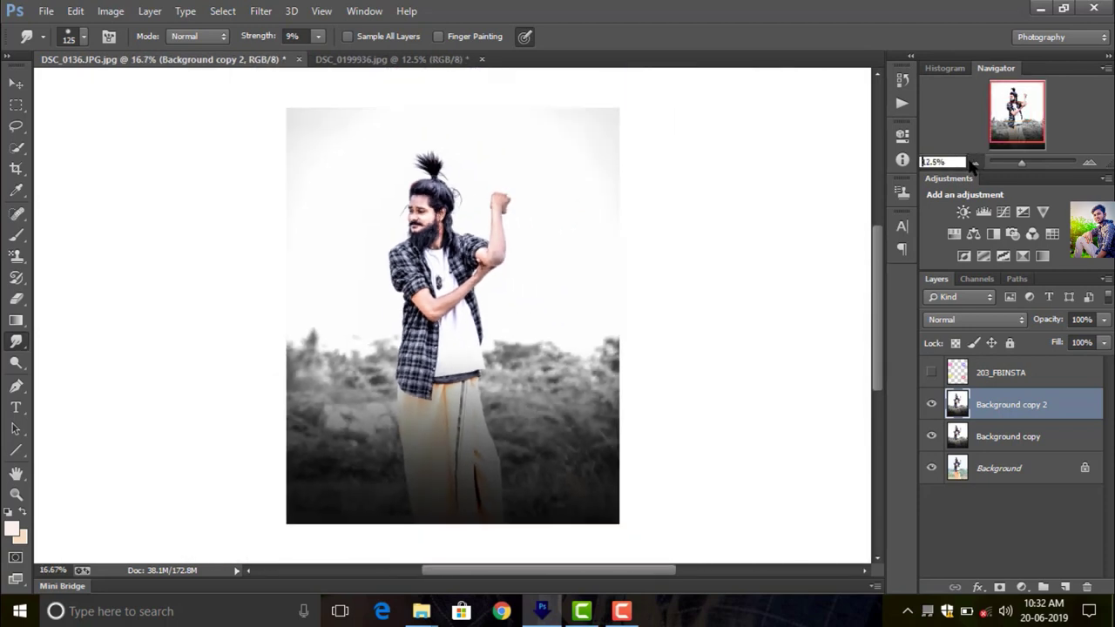
pyautogui.click(16, 86)
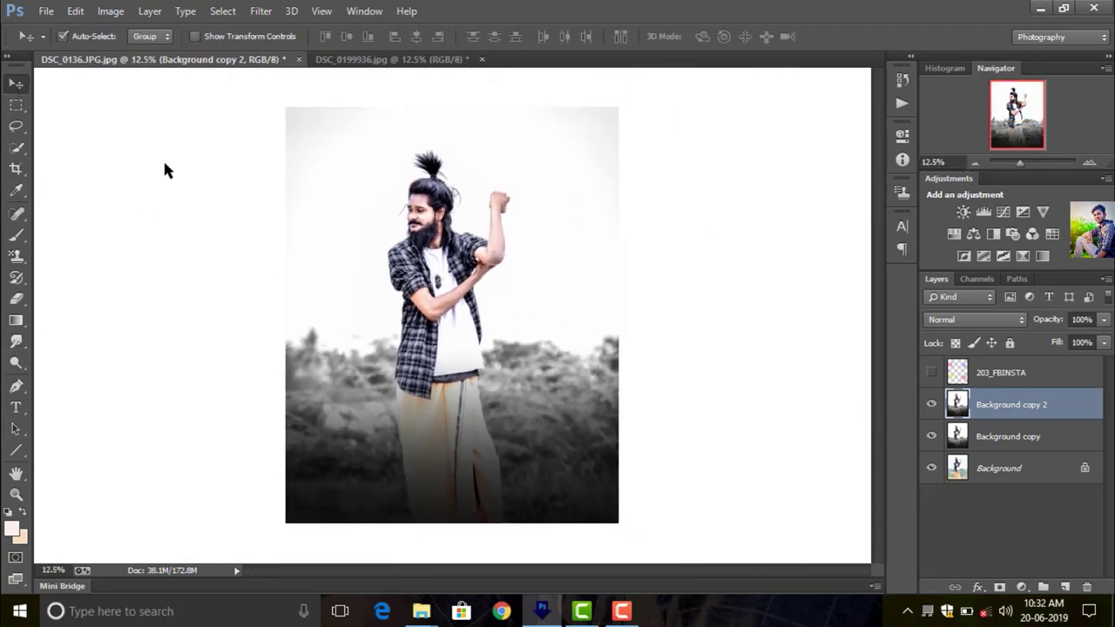
pyautogui.click(930, 373)
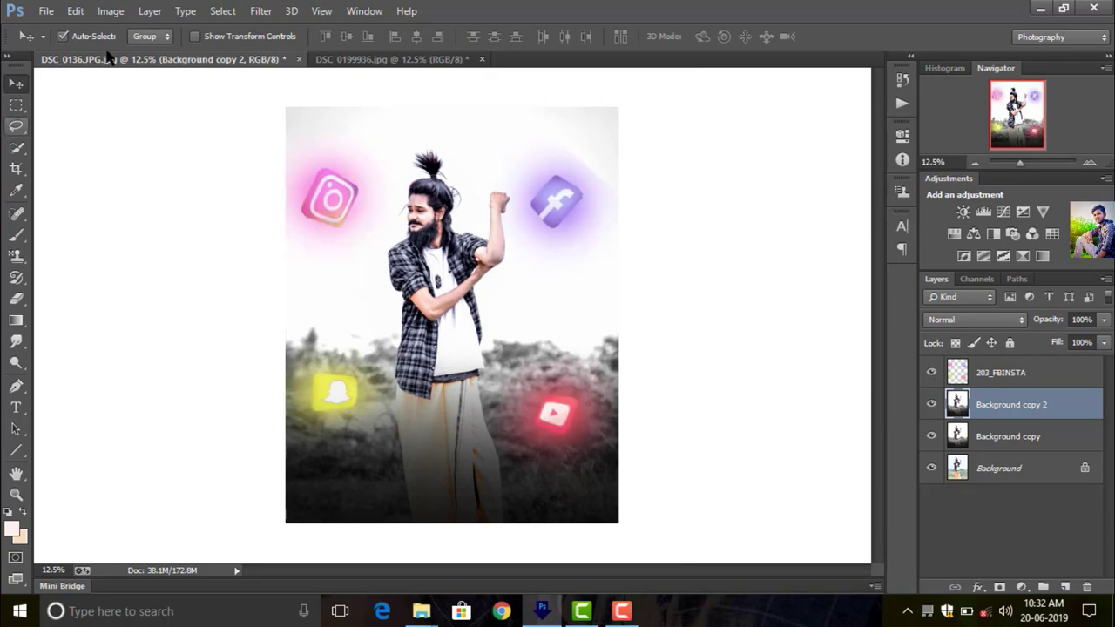
pyautogui.click(345, 61)
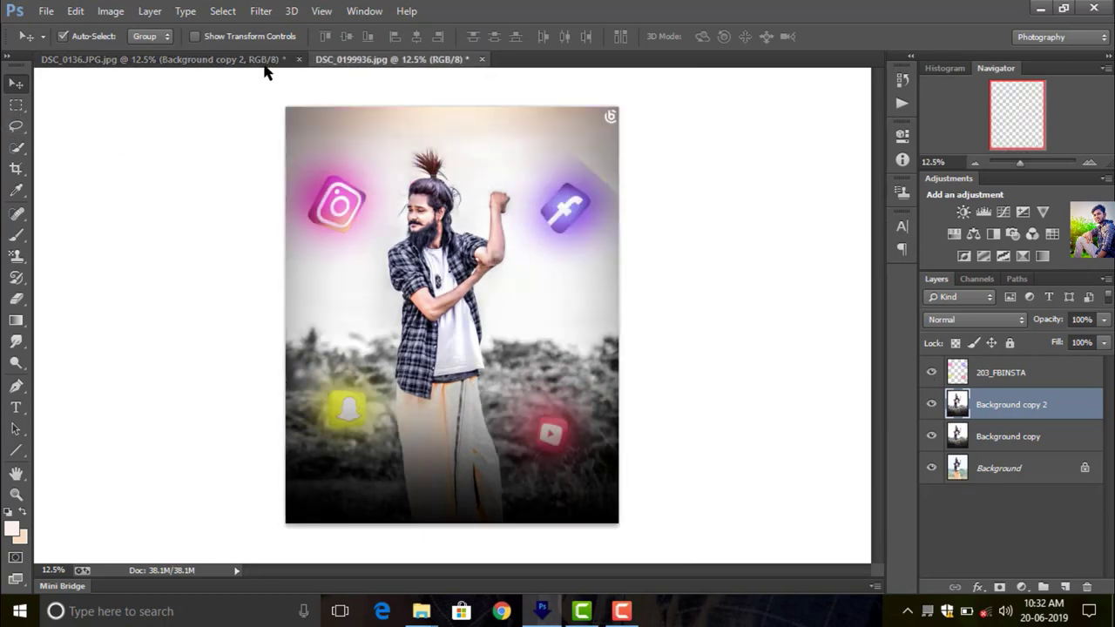
pyautogui.hotkey('ctrl', 'shift', 'e')
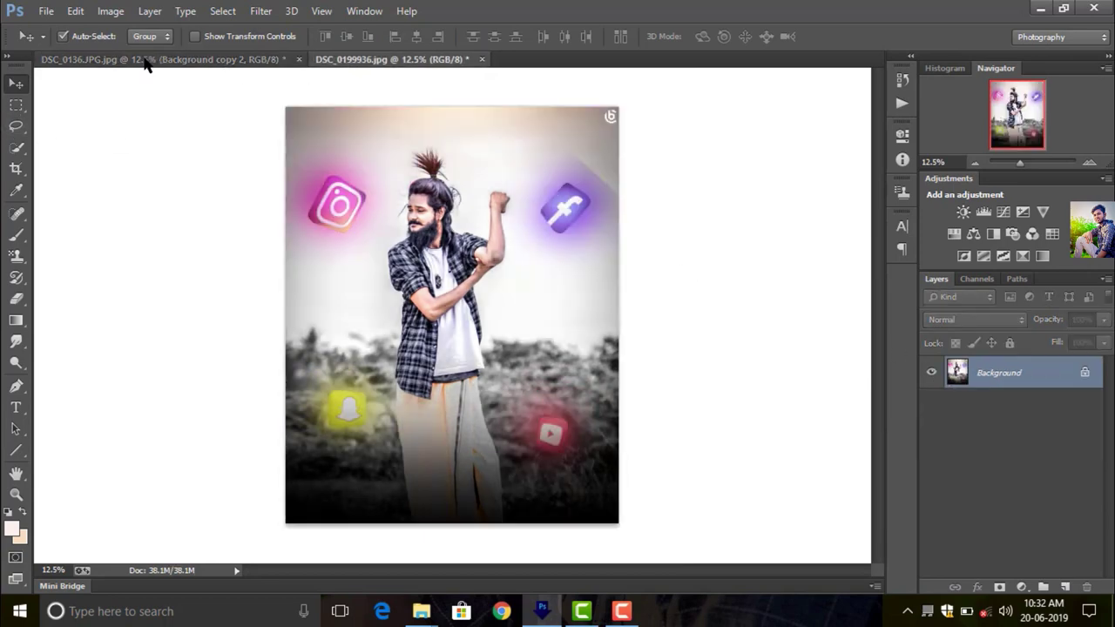
# In DSC_0136.JPG, merge Background copy 2 down into Background copy
pyautogui.click(147, 61)
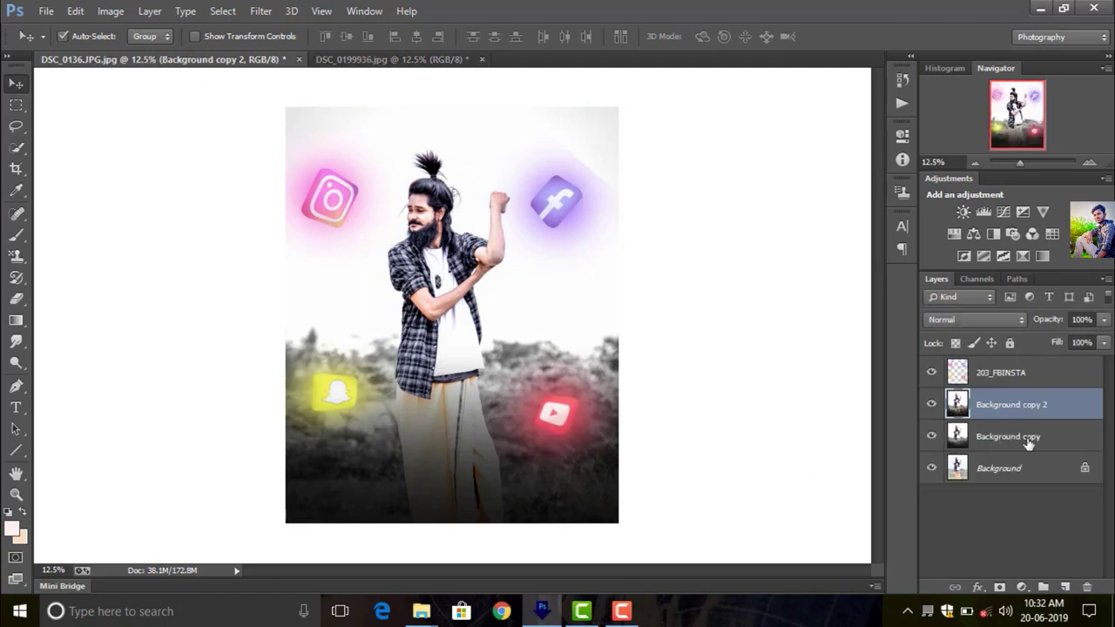
pyautogui.rightClick(1010, 402)
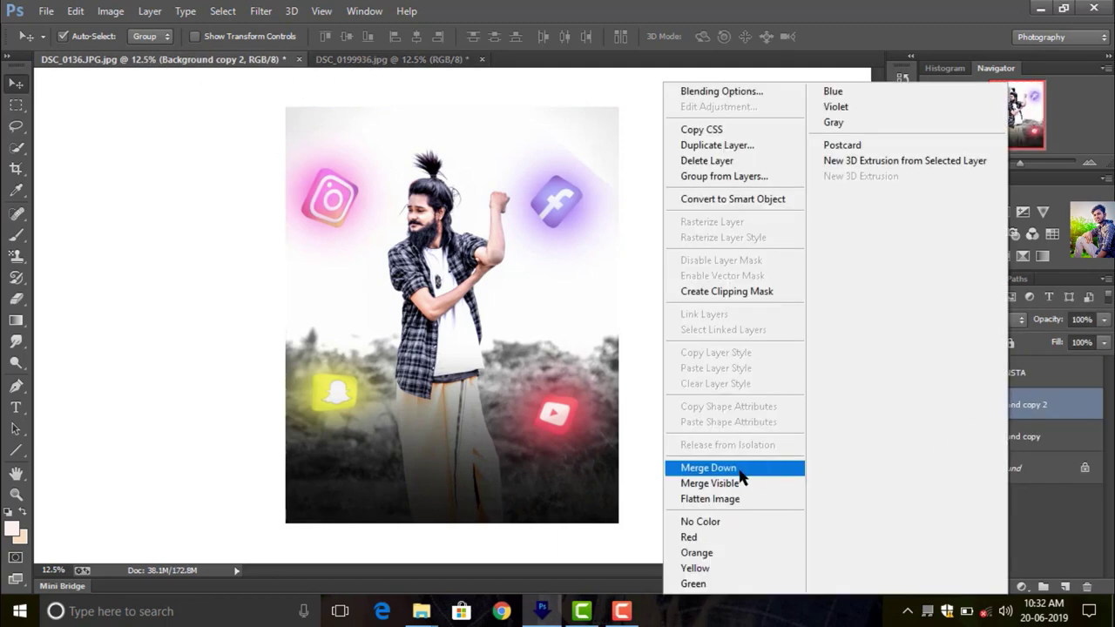
pyautogui.click(709, 468)
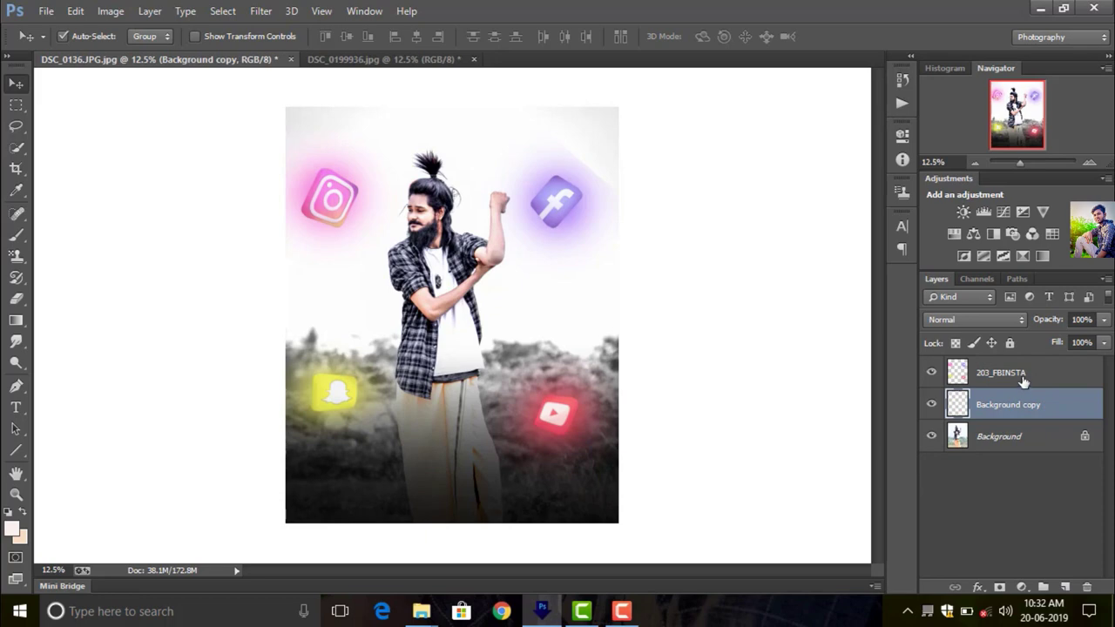
pyautogui.rightClick(1019, 388)
# Apply a Camera Raw Filter to Background copy: Whites -17, Highlights -30, vignette Amount -28
pyautogui.click(1017, 394)
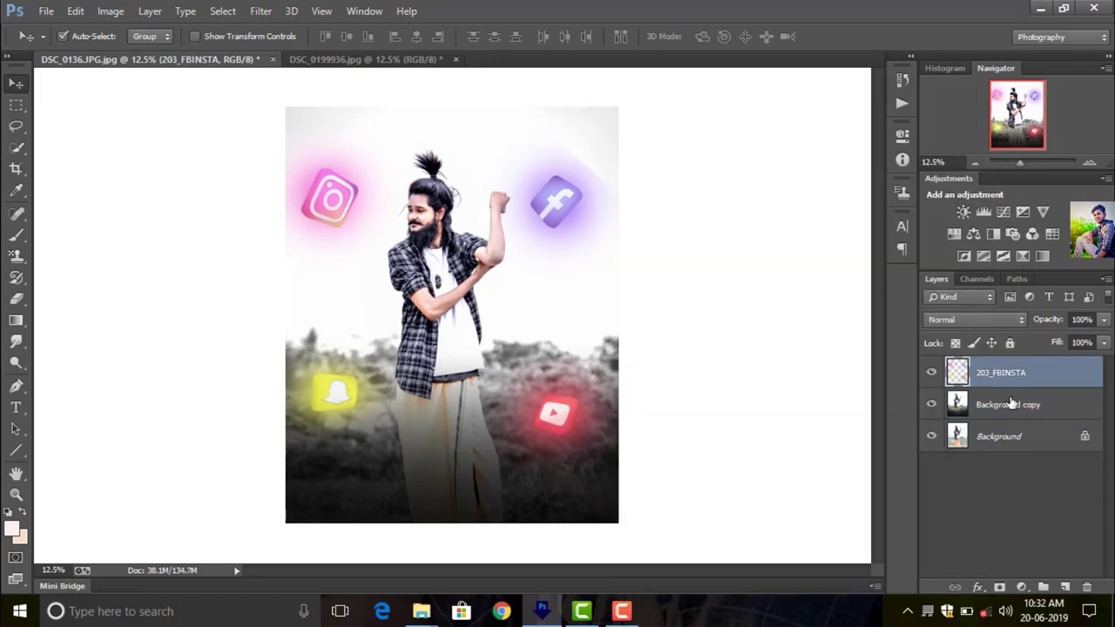
pyautogui.click(262, 10)
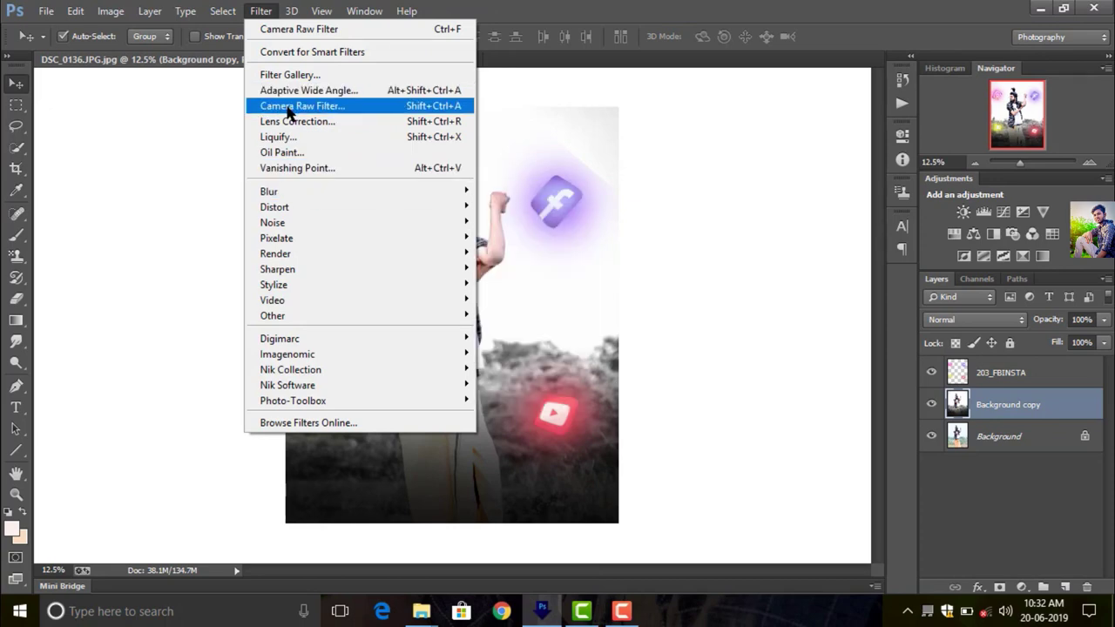
pyautogui.click(291, 106)
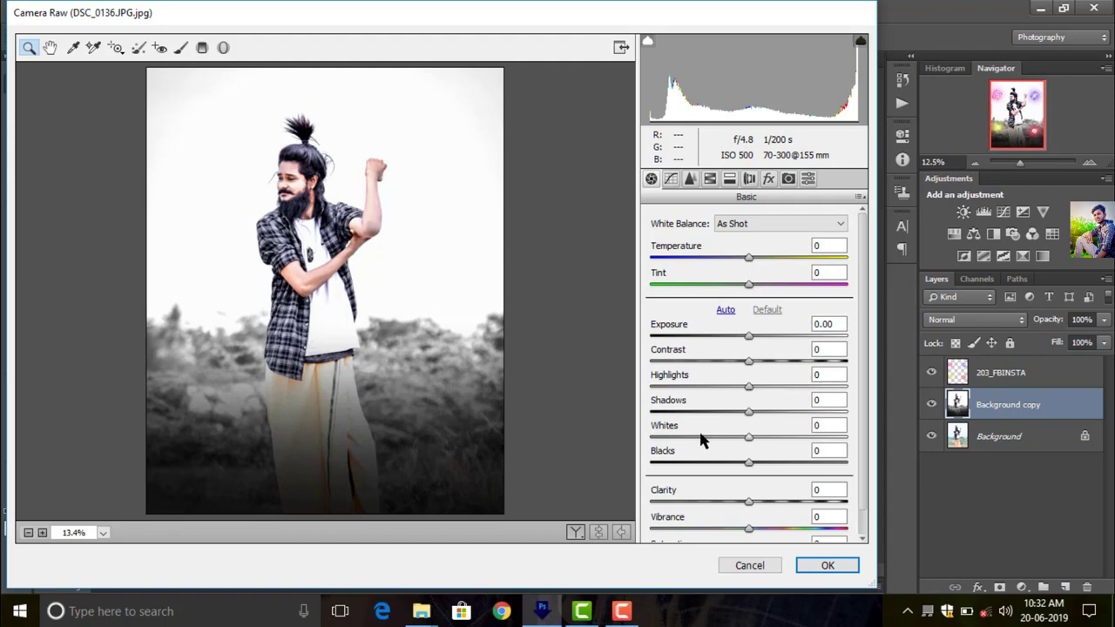
pyautogui.moveTo(701, 441); pyautogui.dragTo(732, 438)
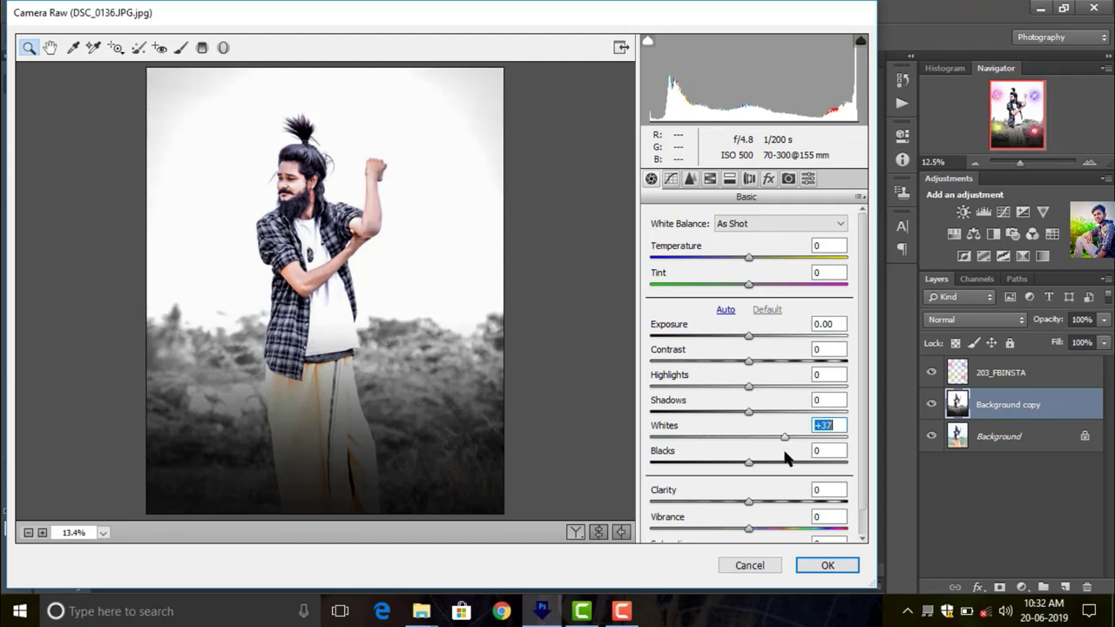
pyautogui.press('Down')
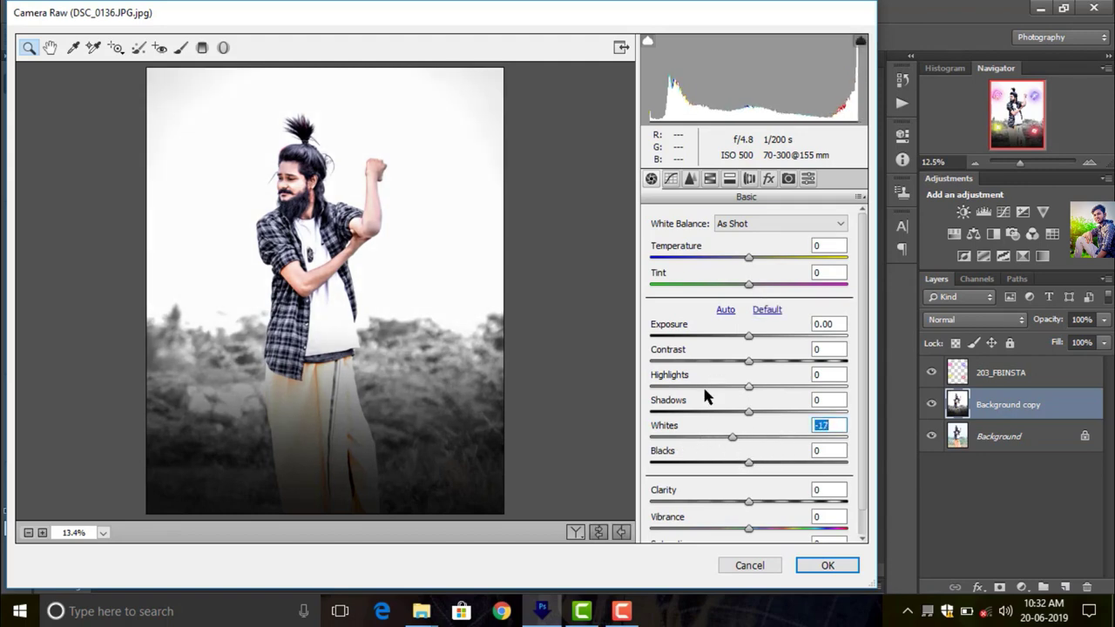
pyautogui.moveTo(704, 388); pyautogui.dragTo(689, 389)
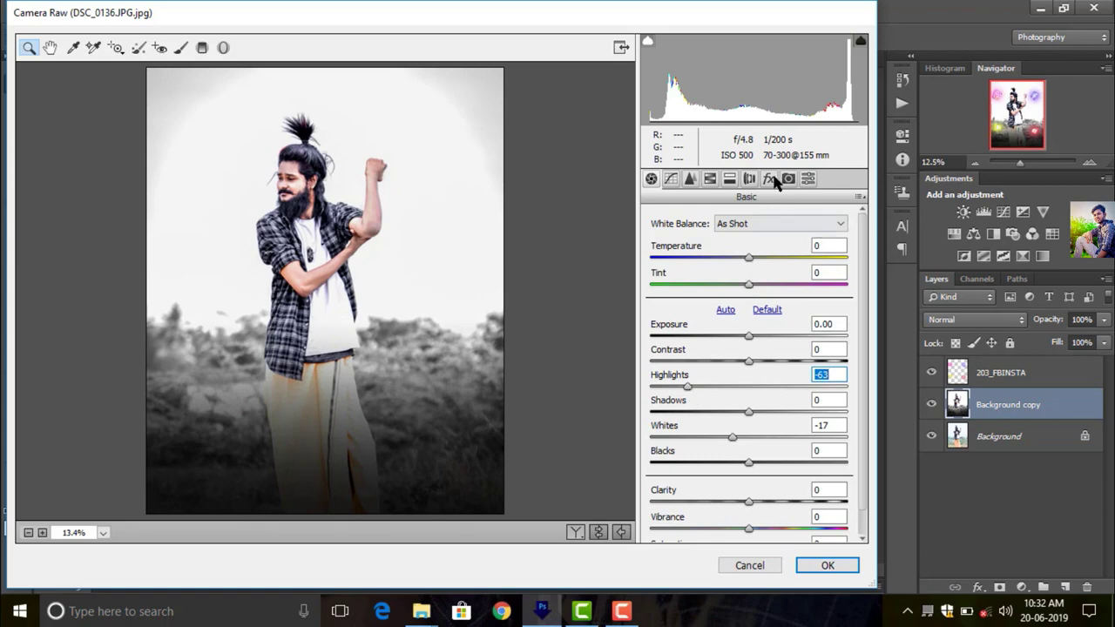
pyautogui.click(769, 179)
pyautogui.moveTo(728, 395); pyautogui.dragTo(726, 395)
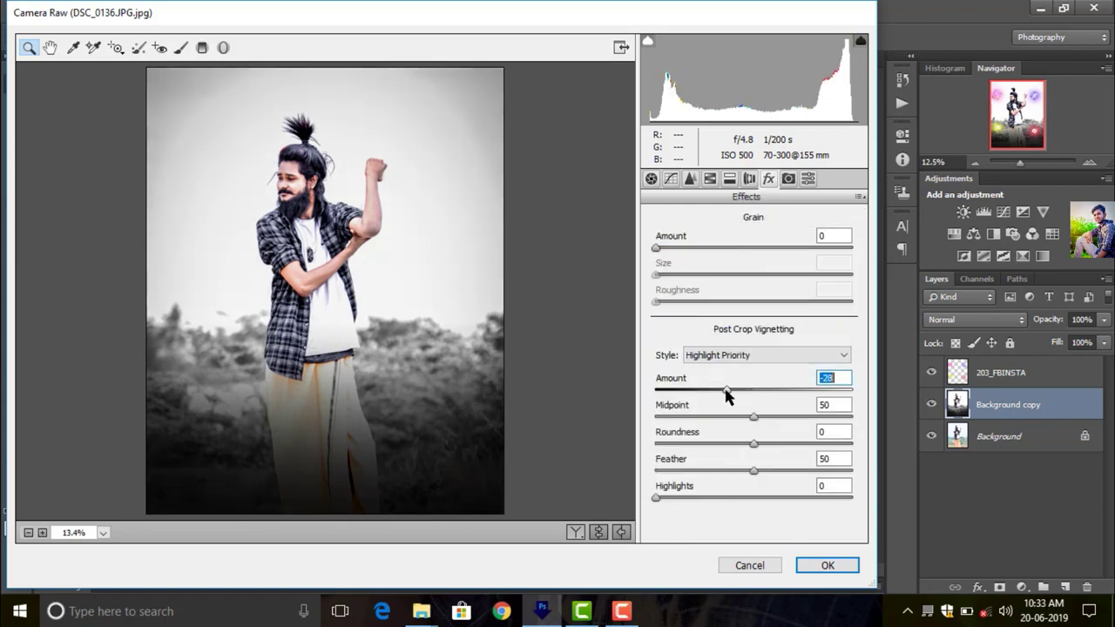
pyautogui.click(652, 179)
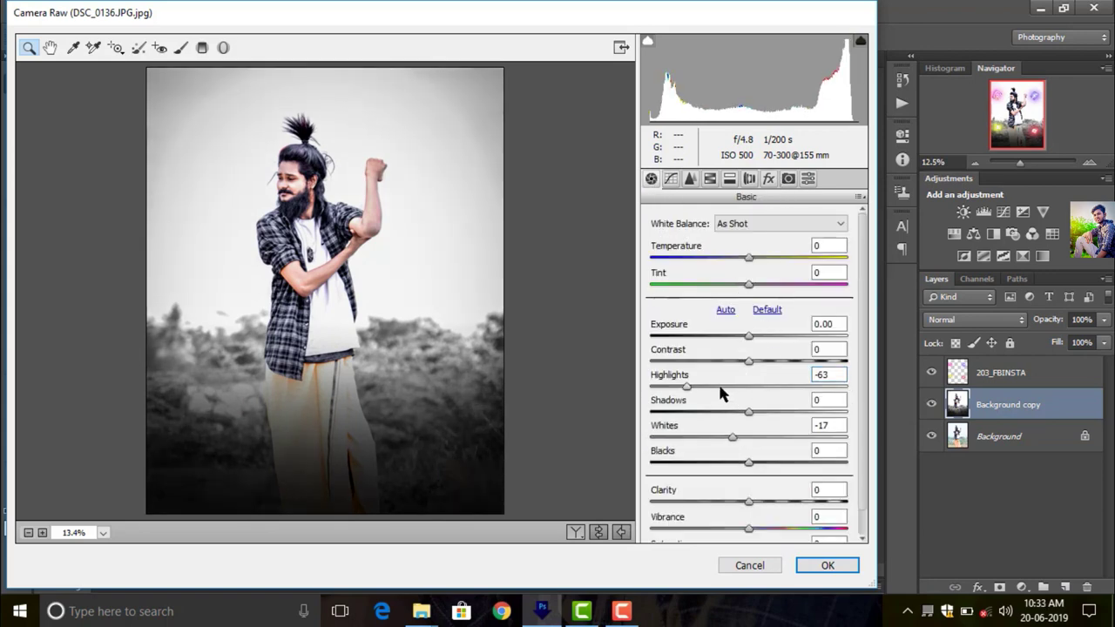
pyautogui.click(720, 389)
pyautogui.click(826, 565)
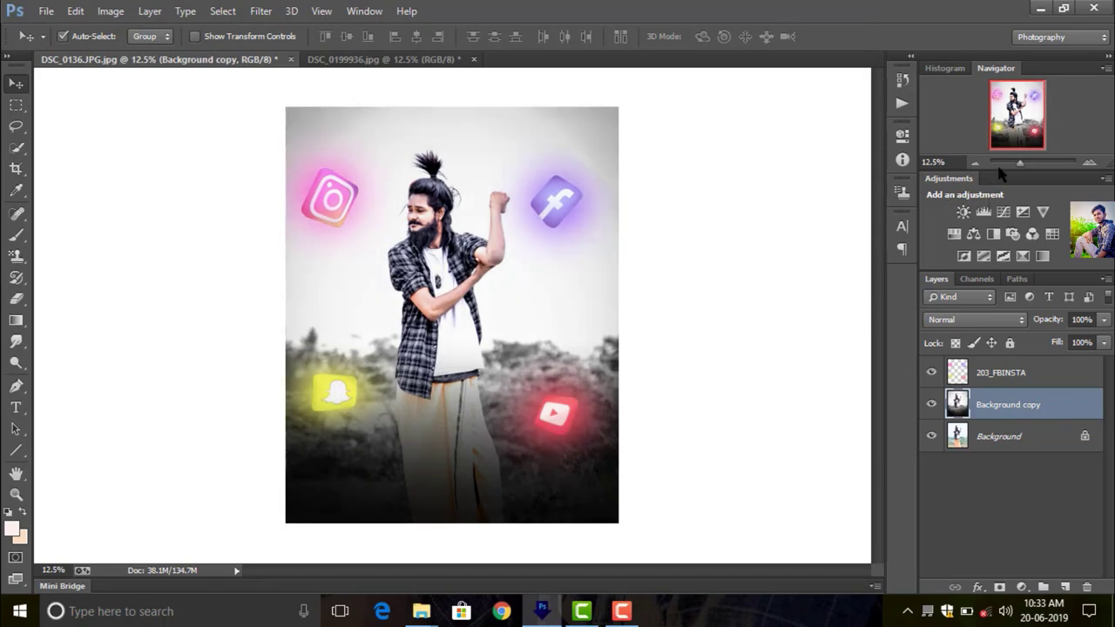
# Merge the 203_FBINSTA icons layer down into the photo layer
pyautogui.click(1088, 163)
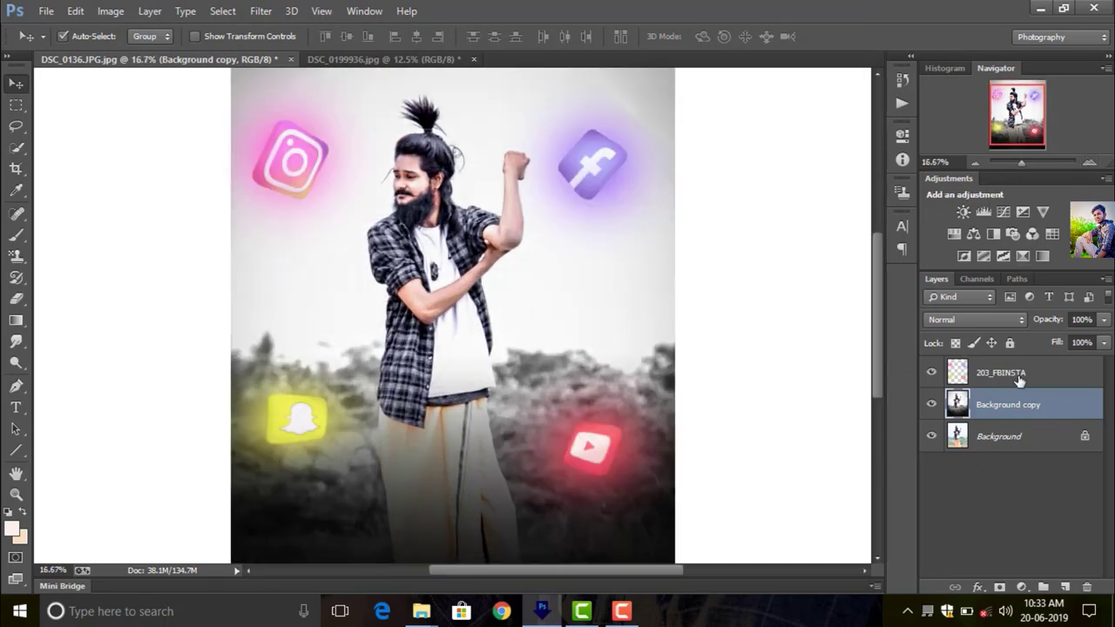
pyautogui.rightClick(1019, 379)
pyautogui.click(726, 468)
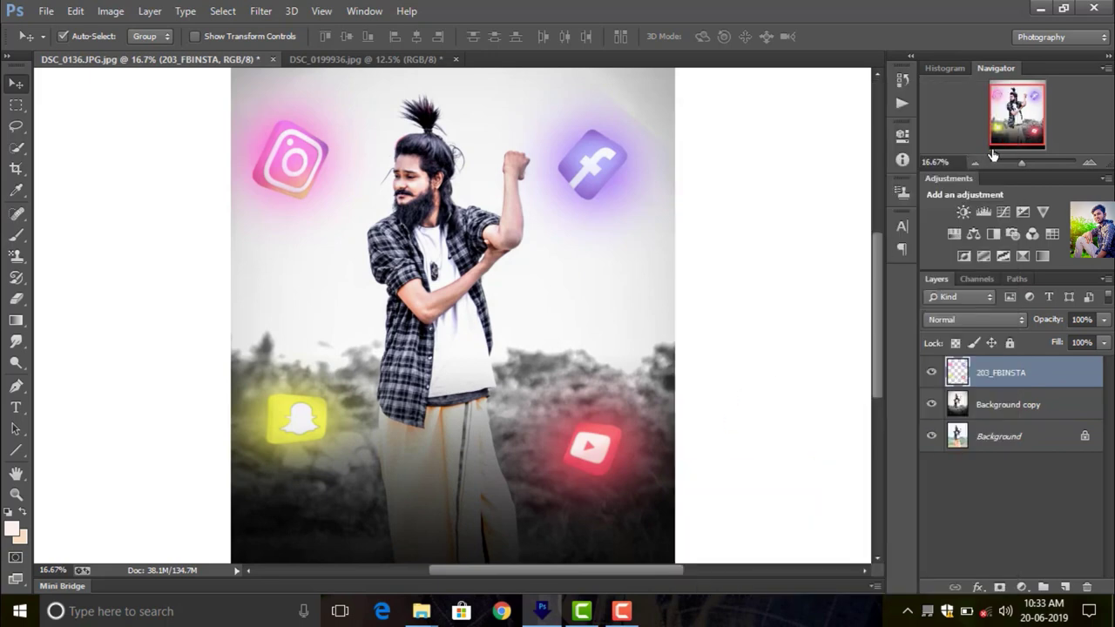
pyautogui.click(975, 162)
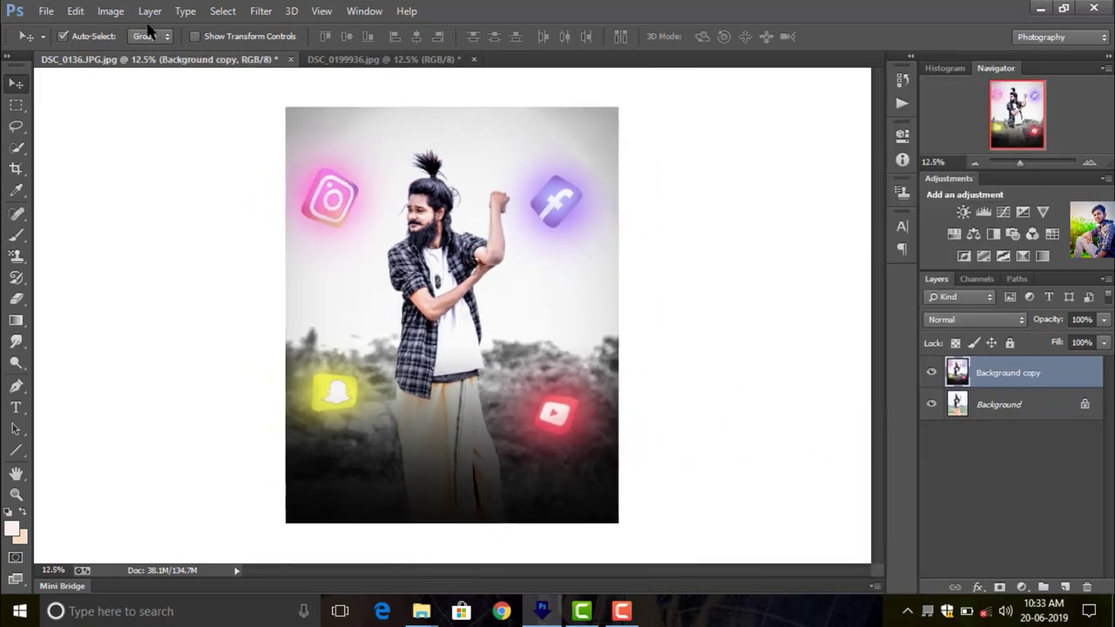
# Place the S.R (27) glow image as a linked file and enlarge it to about 210%
pyautogui.click(45, 10)
pyautogui.click(75, 307)
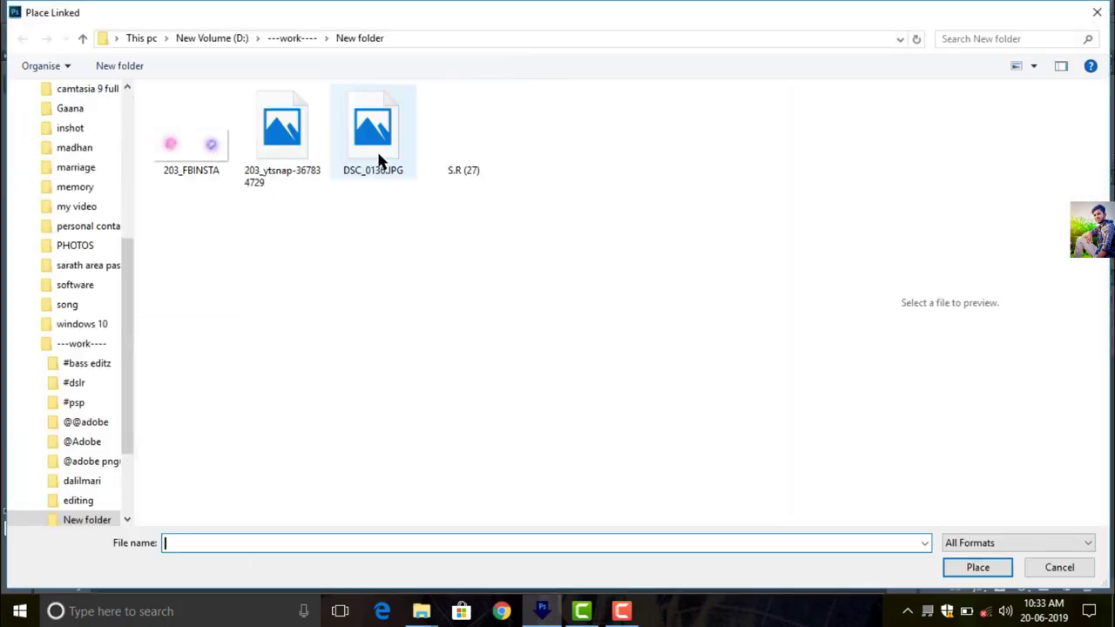
pyautogui.click(469, 162)
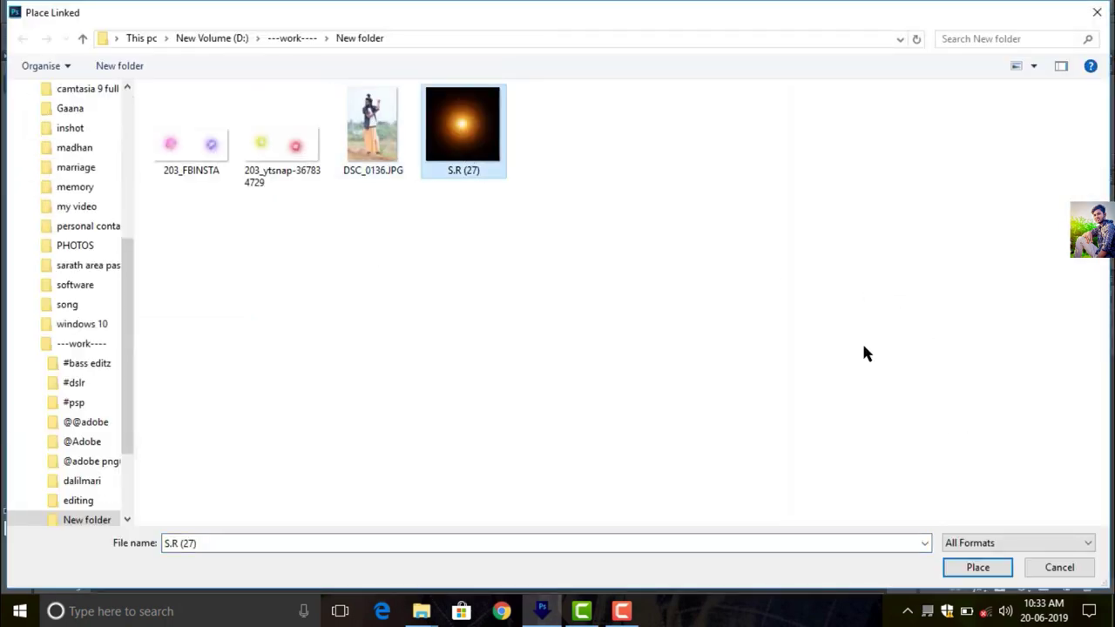
pyautogui.click(979, 570)
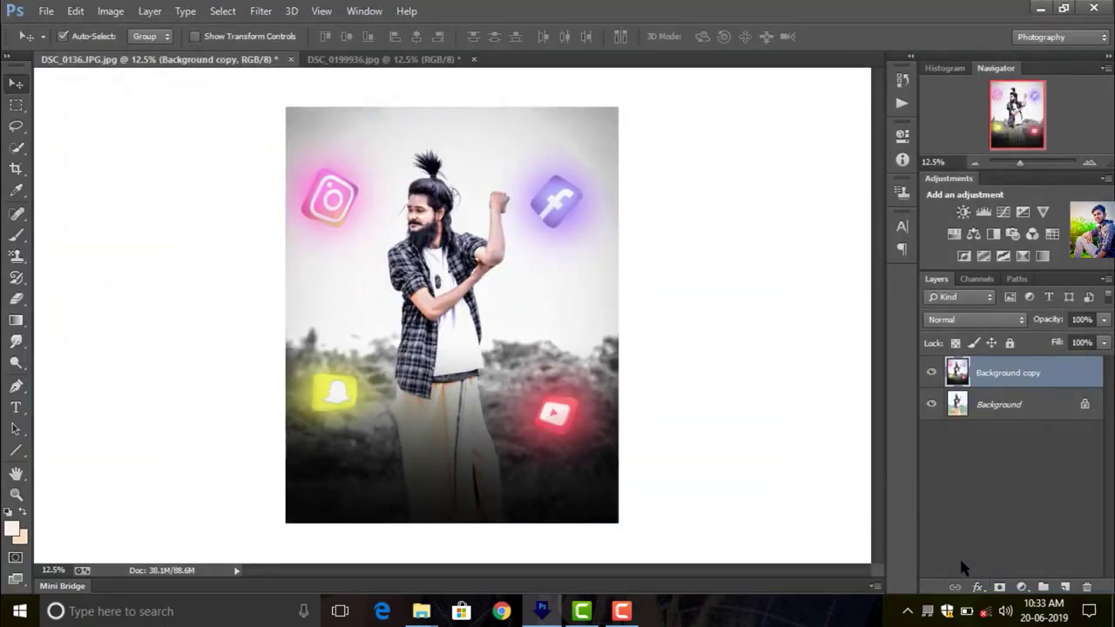
pyautogui.keyDown('alt'); pyautogui.click(281, 248); pyautogui.keyUp('alt')
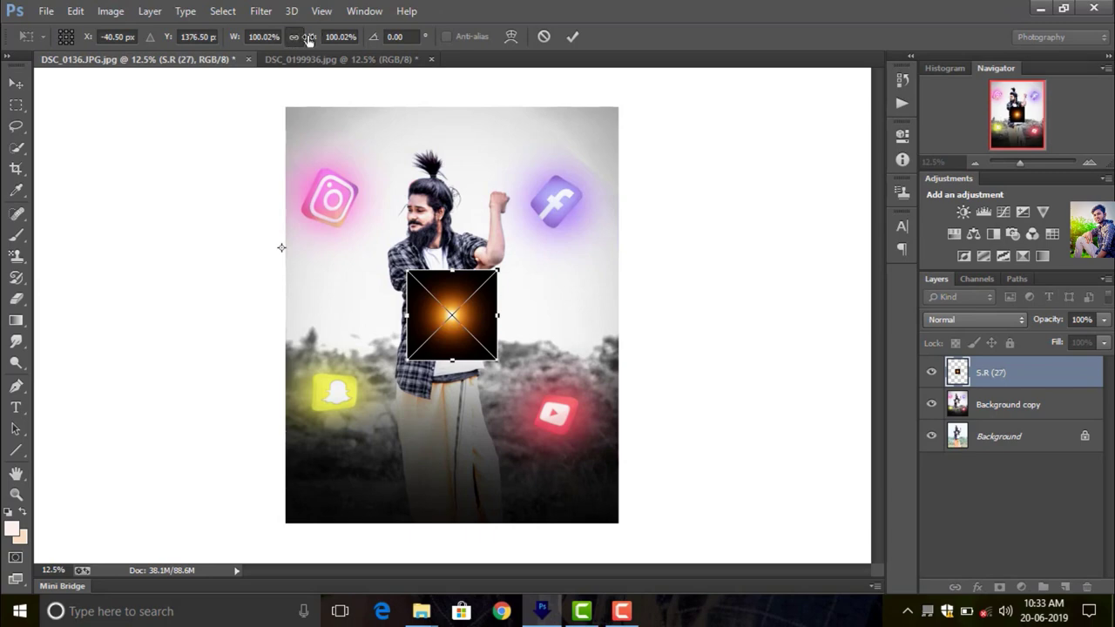
pyautogui.moveTo(314, 41); pyautogui.dragTo(439, 44)
pyautogui.moveTo(741, 400)
pyautogui.mouseDown()
pyautogui.moveTo(590, 256)
pyautogui.moveTo(484, 115)
pyautogui.mouseUp()
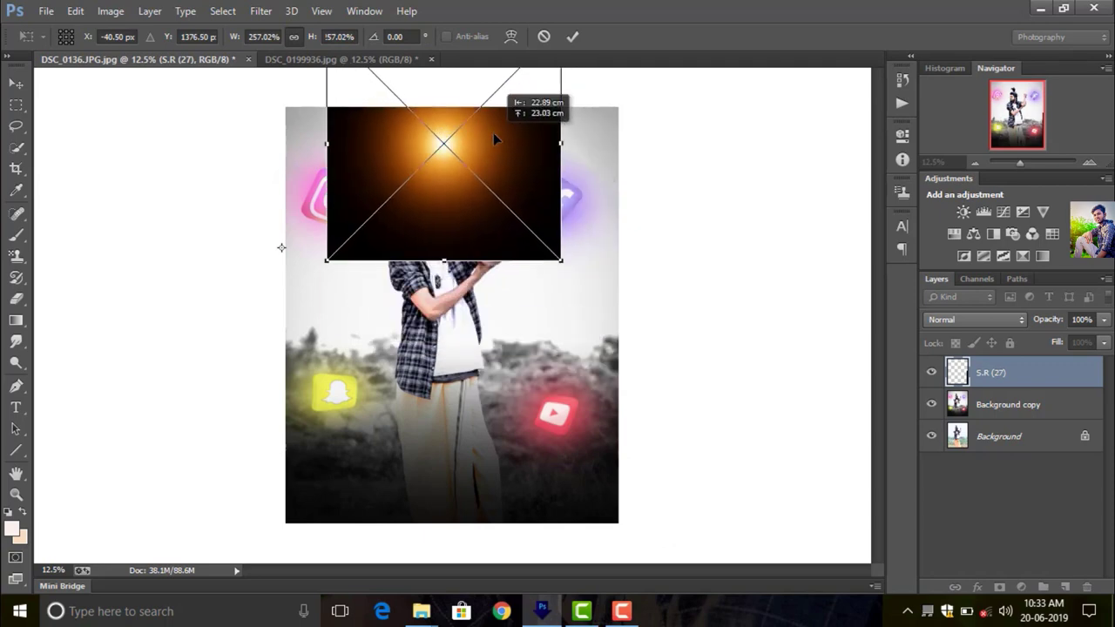
# Set the glow to Screen blend, widen and straighten it across the top, and commit
pyautogui.click(953, 321)
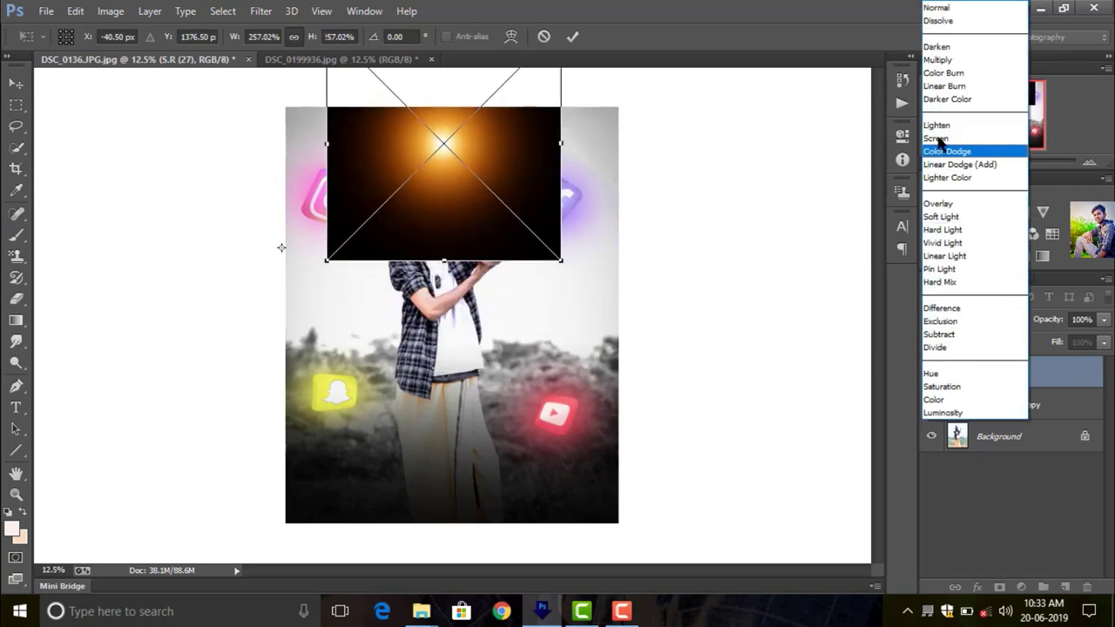
pyautogui.click(936, 139)
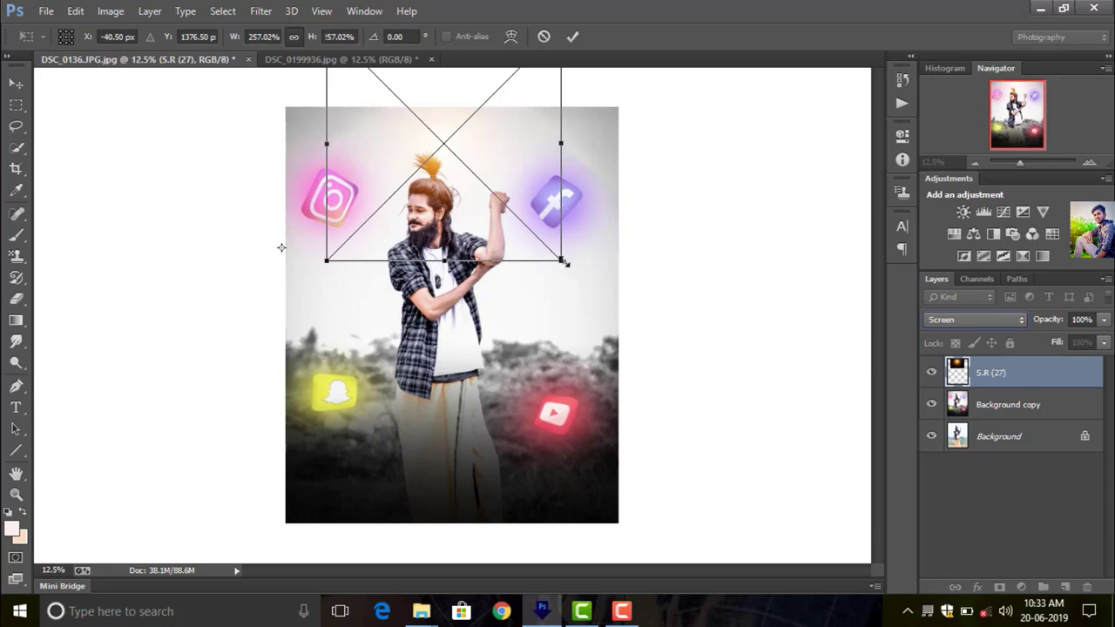
pyautogui.moveTo(562, 142); pyautogui.dragTo(655, 142)
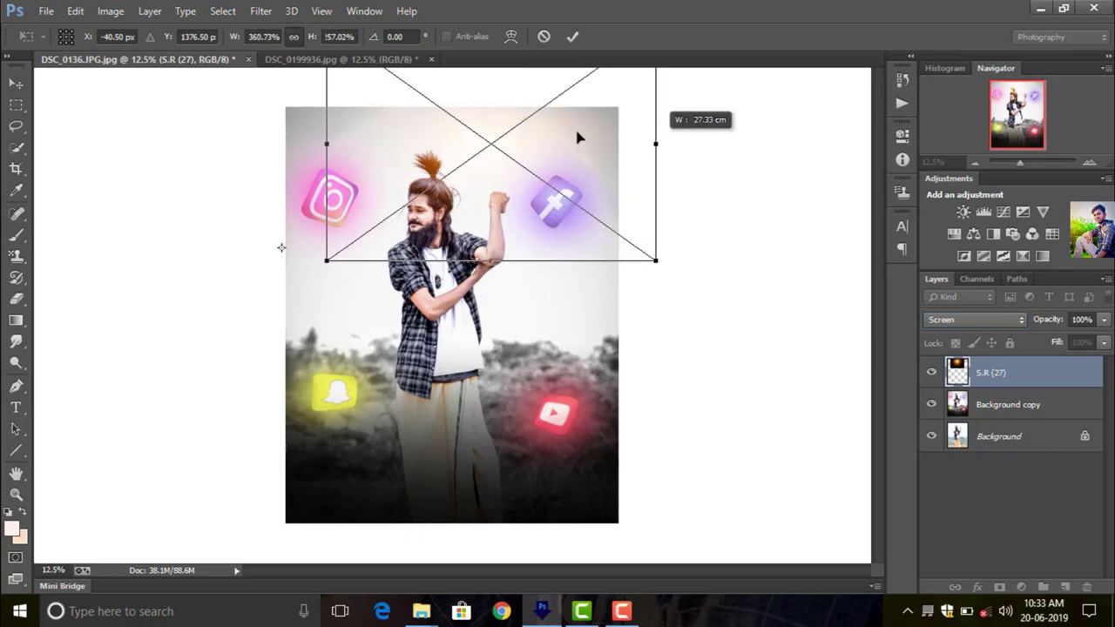
pyautogui.moveTo(298, 142)
pyautogui.mouseDown()
pyautogui.moveTo(309, 142)
pyautogui.moveTo(261, 131)
pyautogui.moveTo(261, 144)
pyautogui.mouseUp()
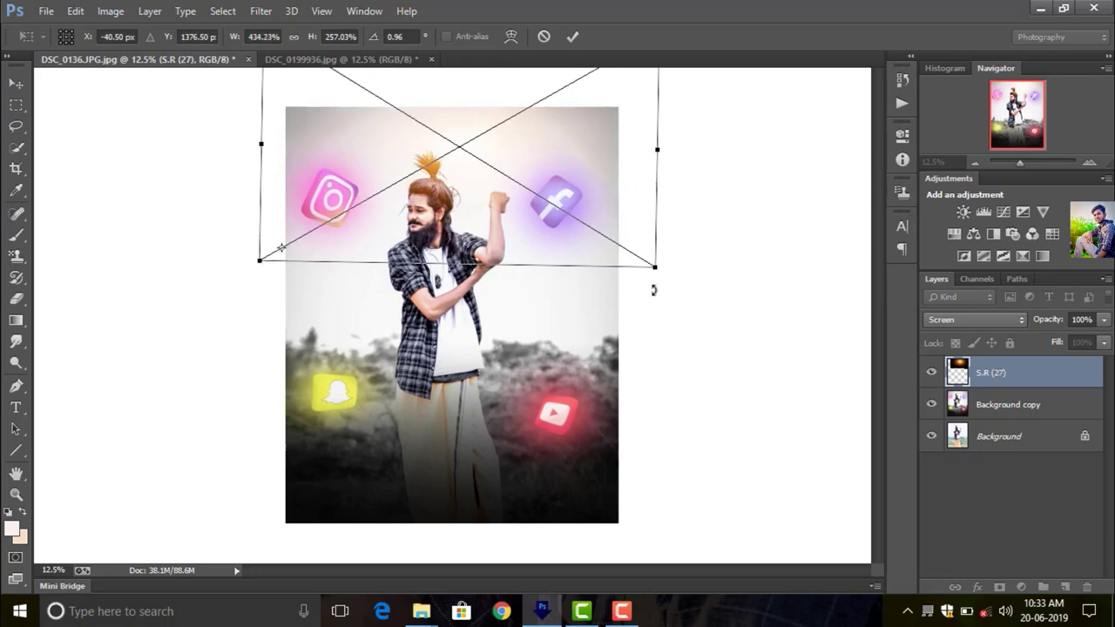
pyautogui.moveTo(667, 284); pyautogui.dragTo(666, 273)
pyautogui.moveTo(484, 205); pyautogui.dragTo(486, 180)
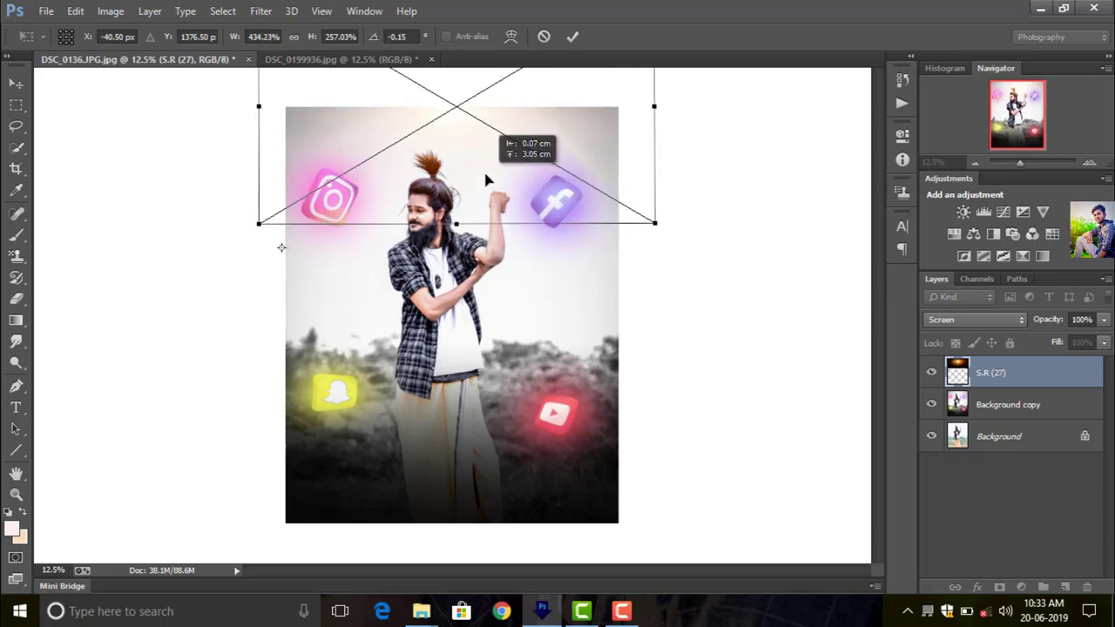
pyautogui.click(571, 36)
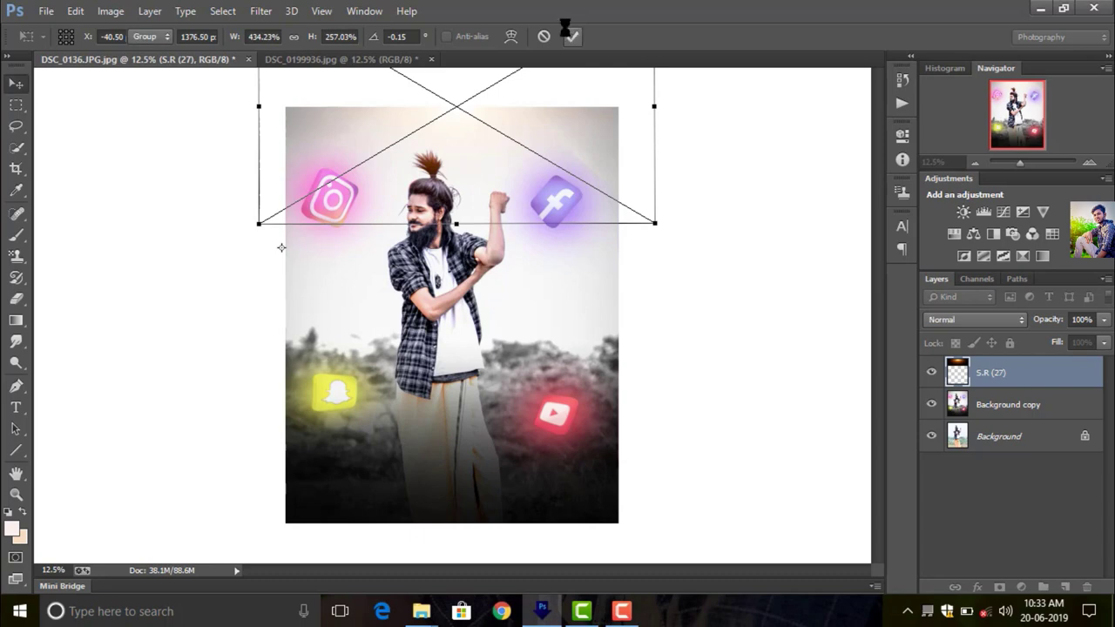
# Undo an accidental merge of all visible layers and rasterize the S.R (27) glow layer
pyautogui.rightClick(1026, 404)
pyautogui.click(714, 483)
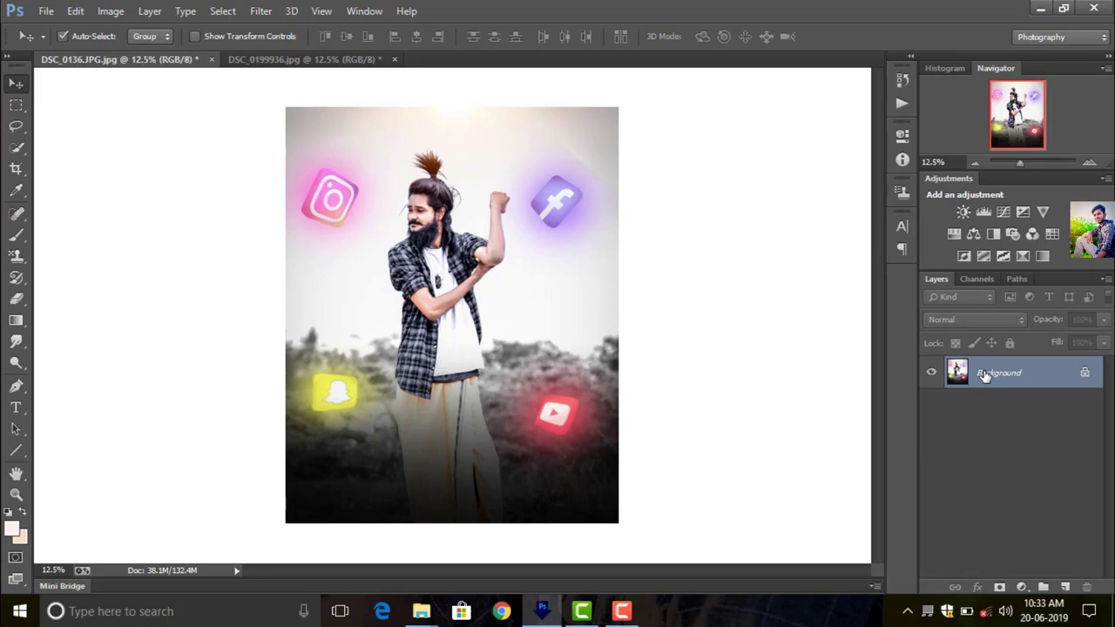
pyautogui.hotkey('ctrl', 'z')
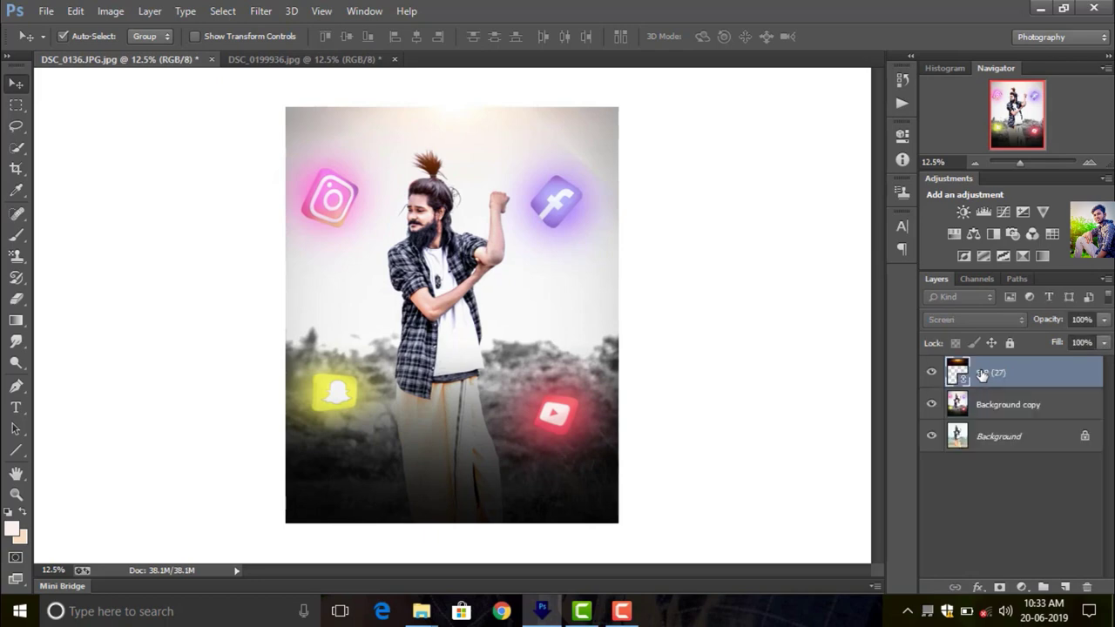
pyautogui.rightClick(1021, 380)
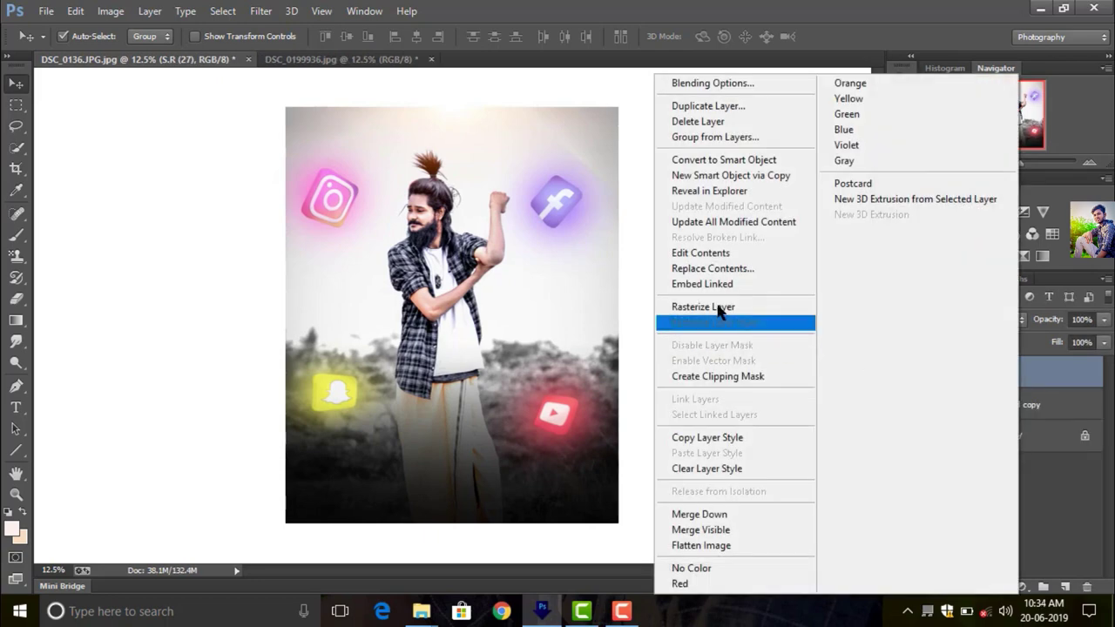
pyautogui.click(722, 307)
# Merge S.R (27) into Background copy and duplicate it as Background copy 2
pyautogui.rightClick(1022, 373)
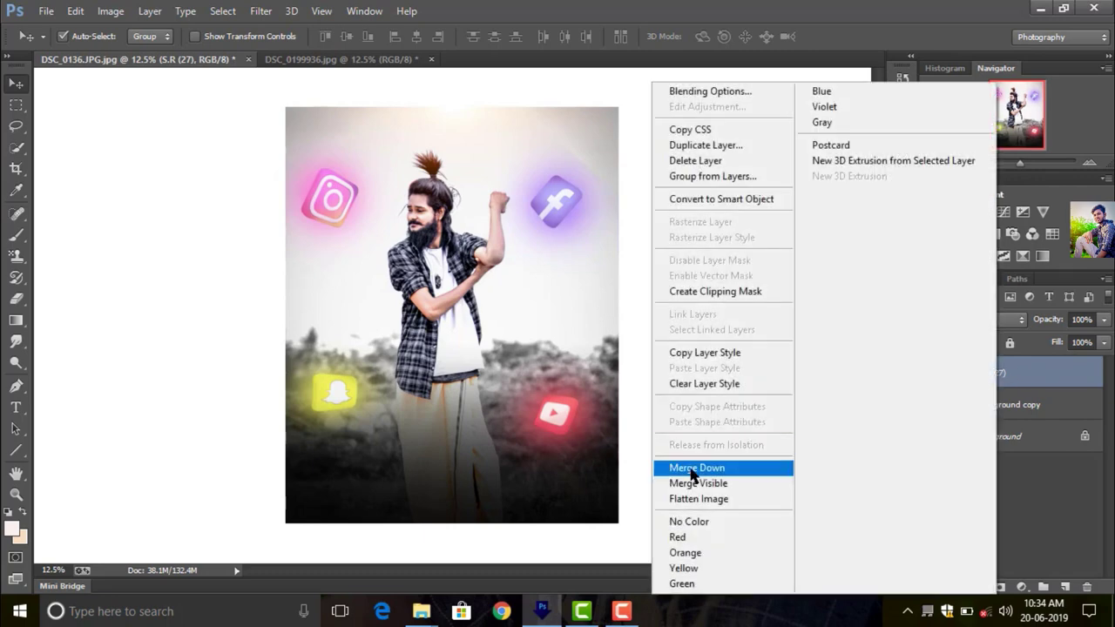
pyautogui.click(688, 463)
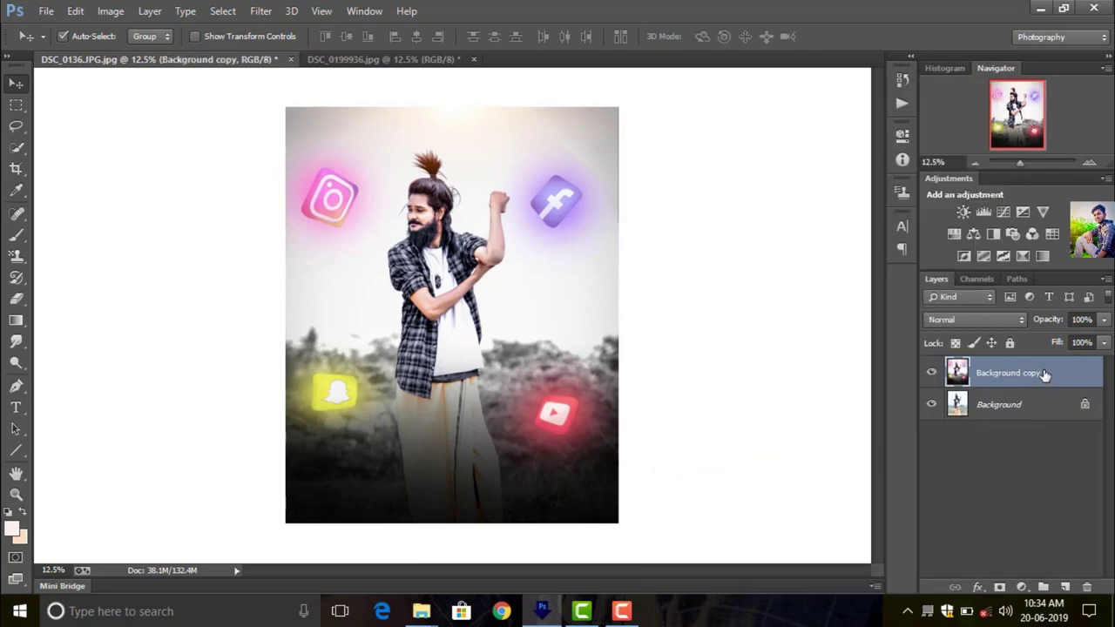
pyautogui.moveTo(1045, 375); pyautogui.dragTo(1064, 586)
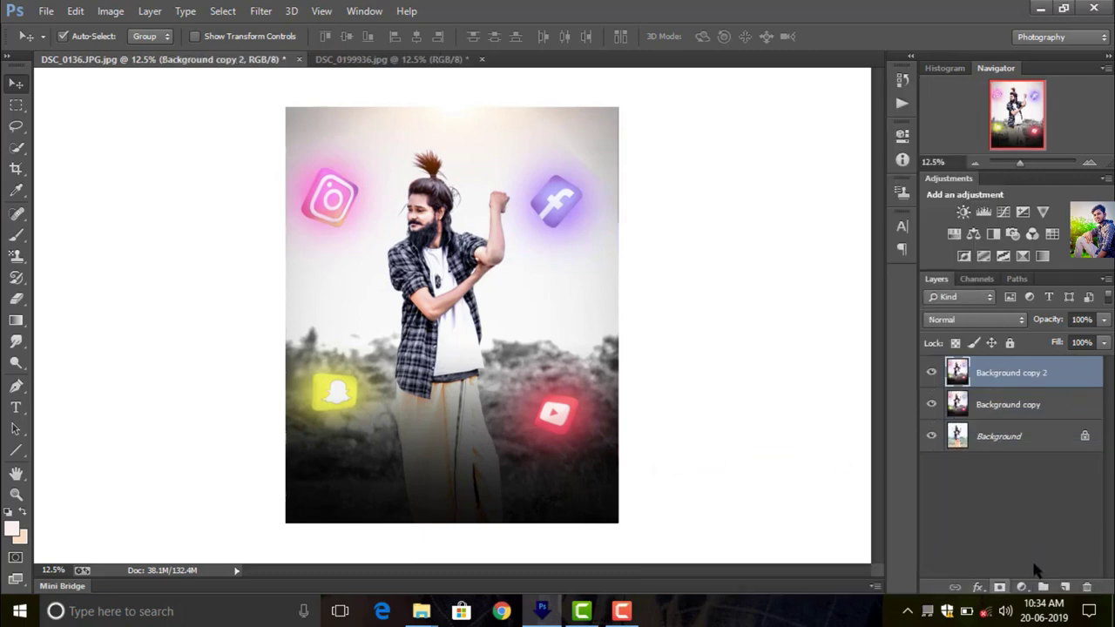
pyautogui.click(1088, 163)
pyautogui.click(1089, 162)
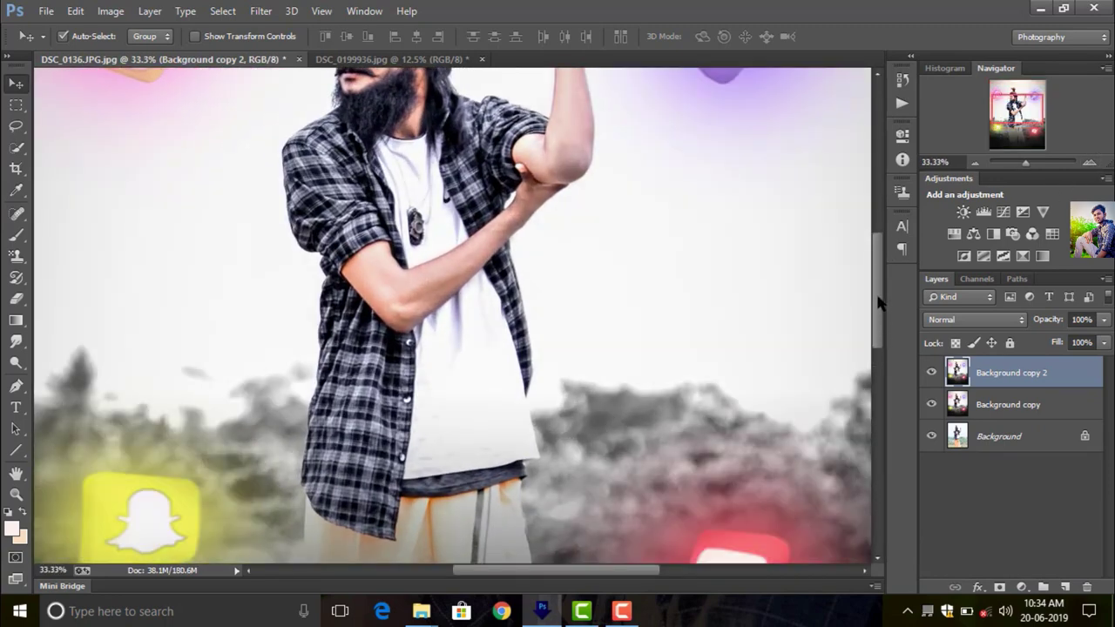
pyautogui.moveTo(878, 300); pyautogui.dragTo(879, 261)
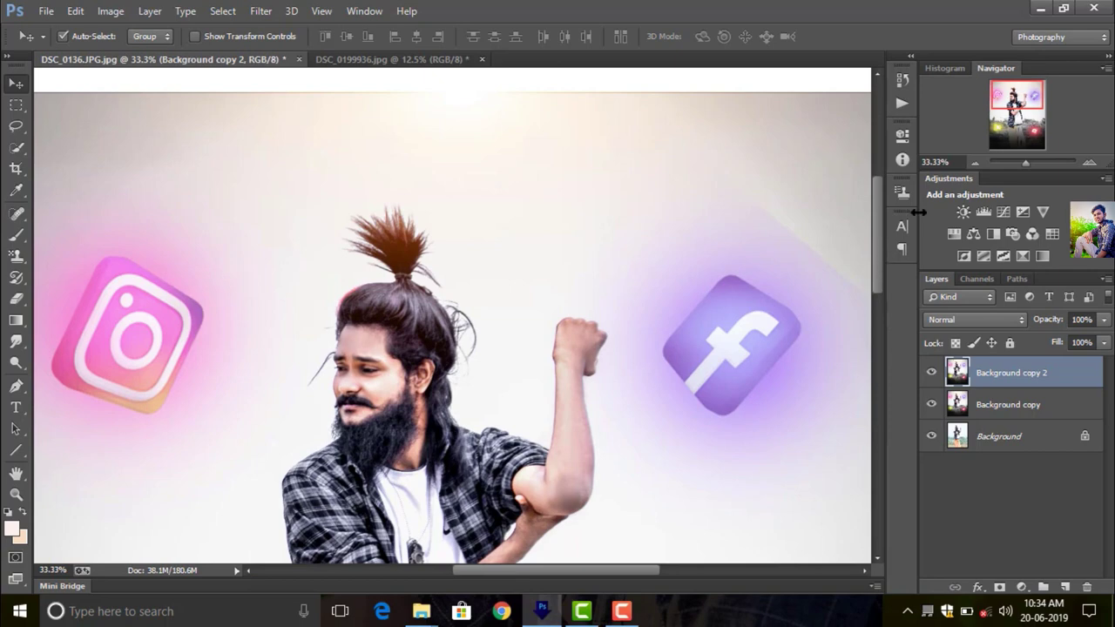
pyautogui.click(975, 163)
pyautogui.click(975, 163)
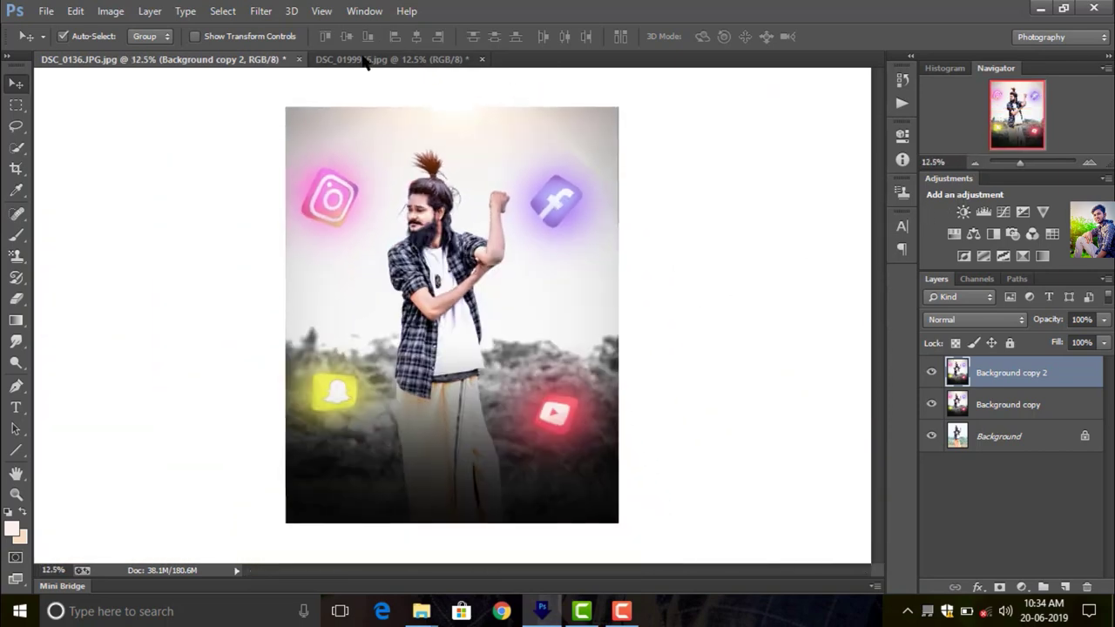
pyautogui.click(362, 61)
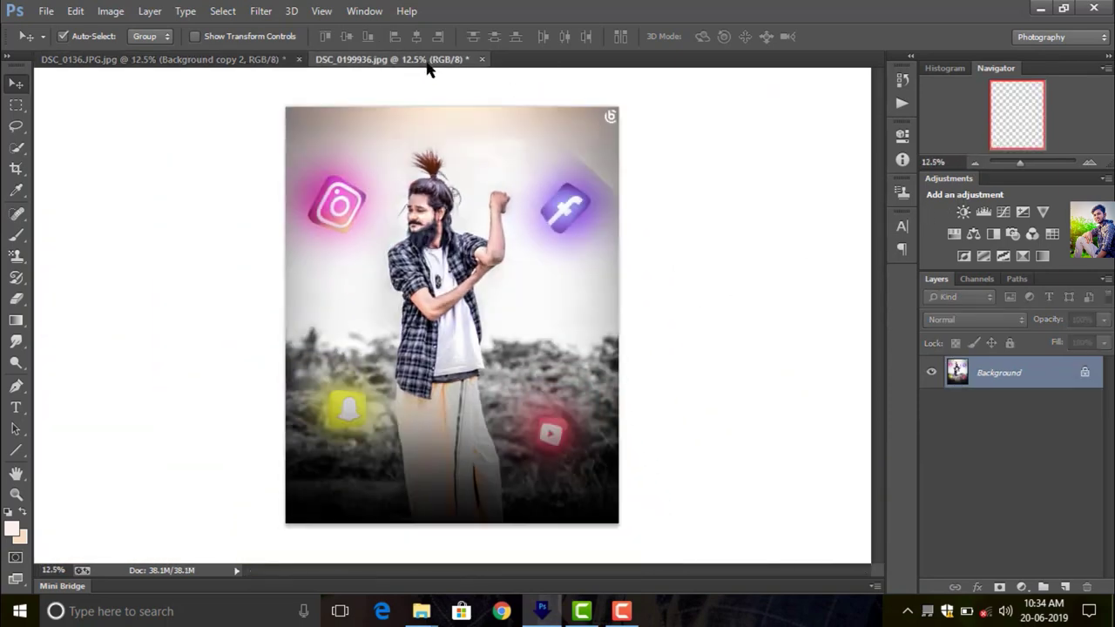
pyautogui.click(261, 60)
pyautogui.click(1087, 162)
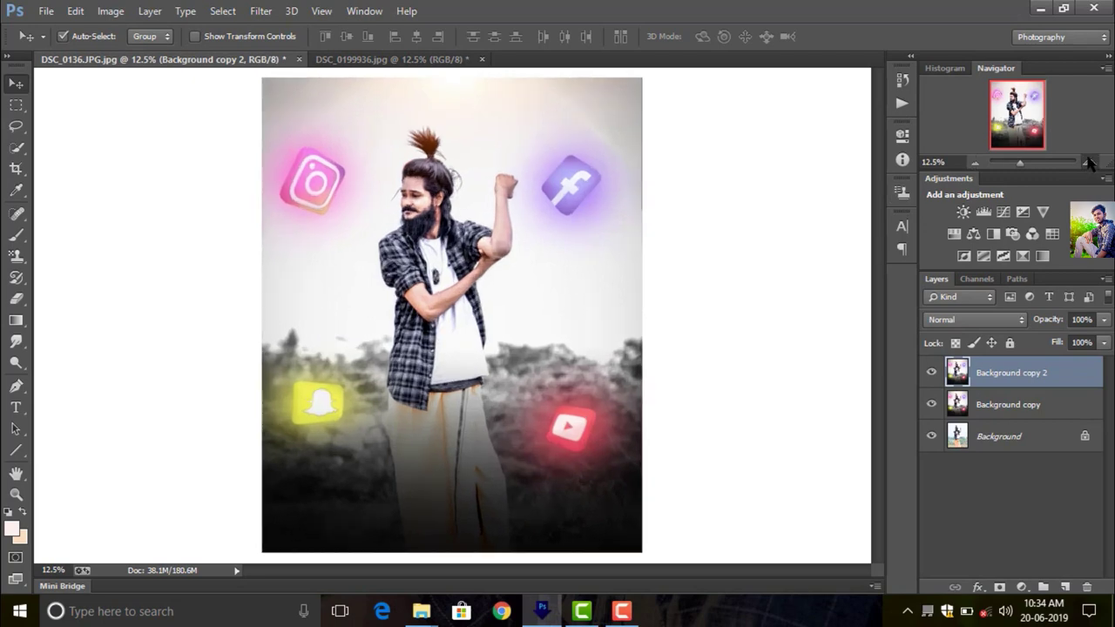
# Add a Selective Color layer with Reds Black -38 and Blacks Cyan +29, Black +3
pyautogui.click(1021, 587)
pyautogui.click(1010, 574)
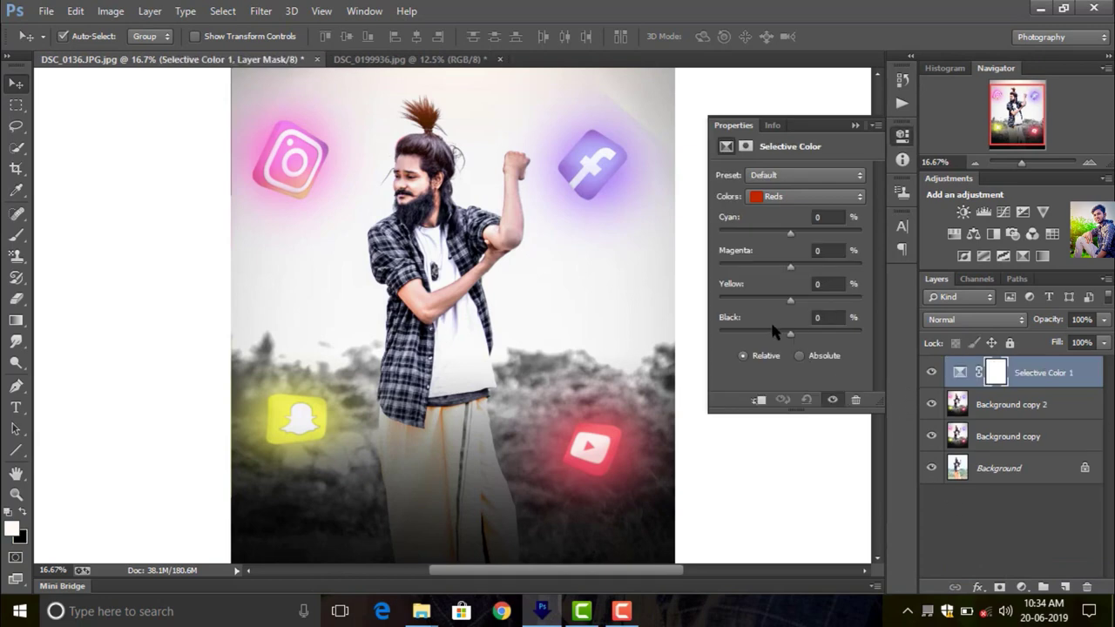
pyautogui.moveTo(771, 329)
pyautogui.mouseDown()
pyautogui.moveTo(867, 338)
pyautogui.moveTo(760, 340)
pyautogui.moveTo(776, 336)
pyautogui.mouseUp()
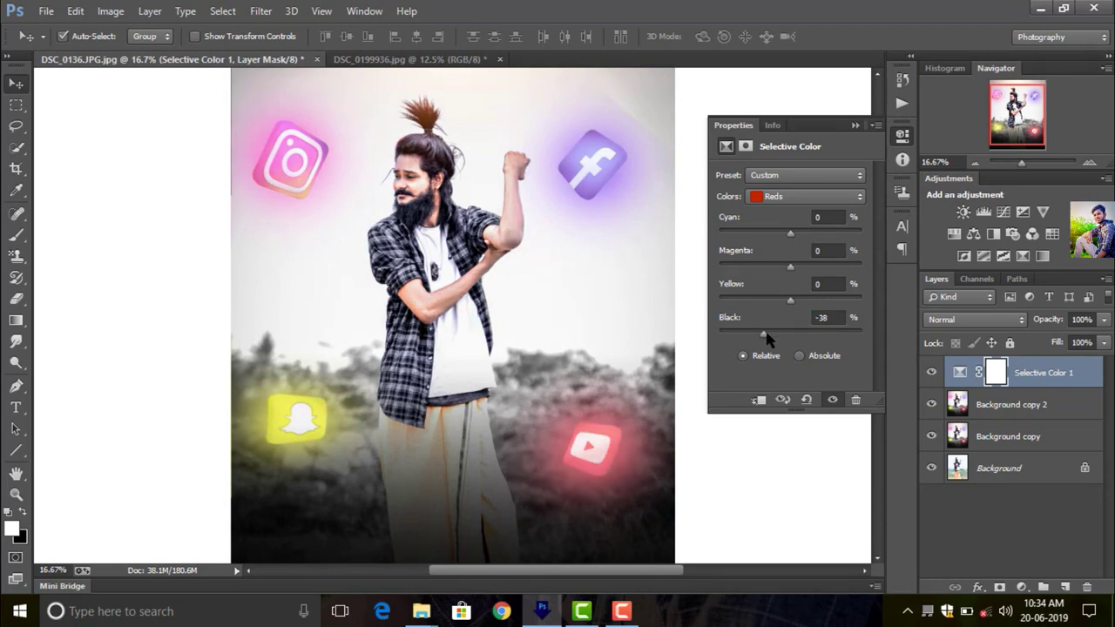
pyautogui.click(806, 196)
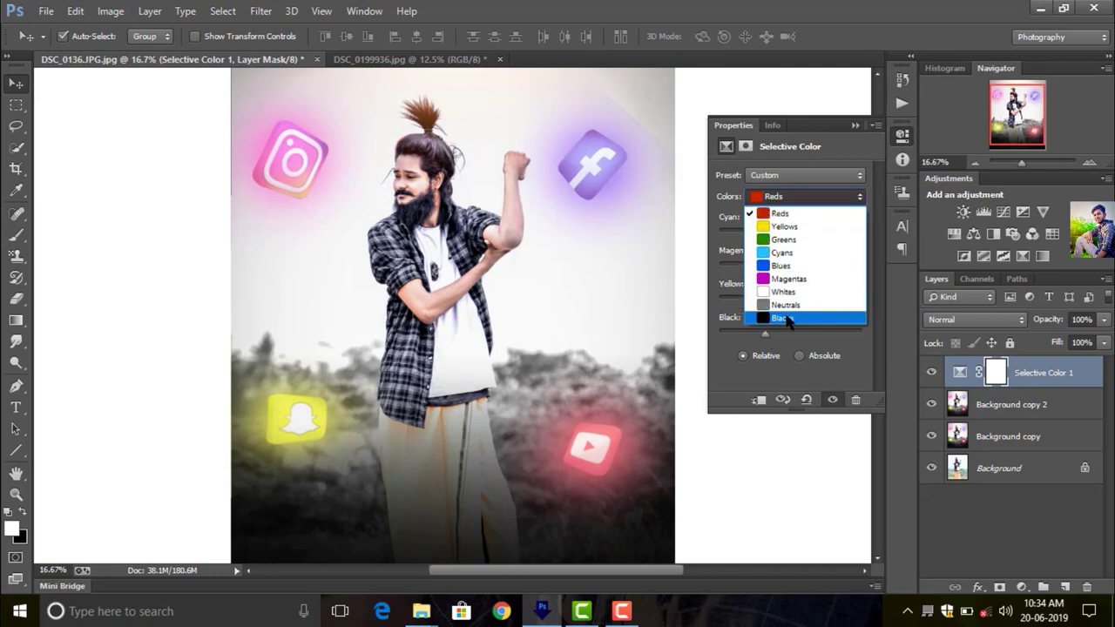
pyautogui.click(784, 318)
pyautogui.click(806, 233)
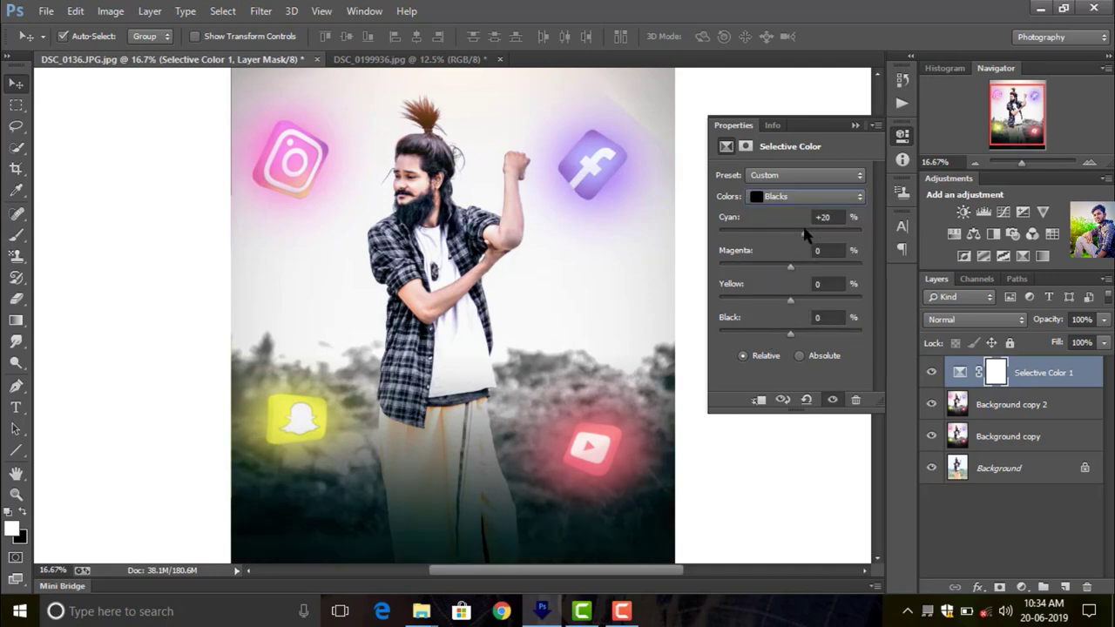
pyautogui.click(808, 334)
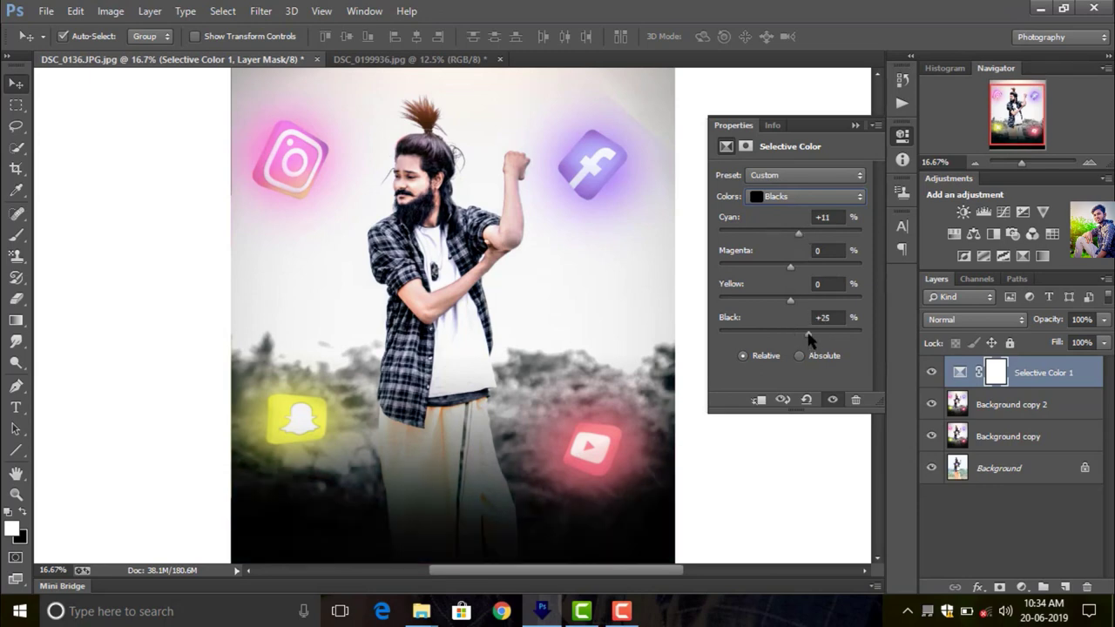
pyautogui.moveTo(796, 334); pyautogui.dragTo(789, 334)
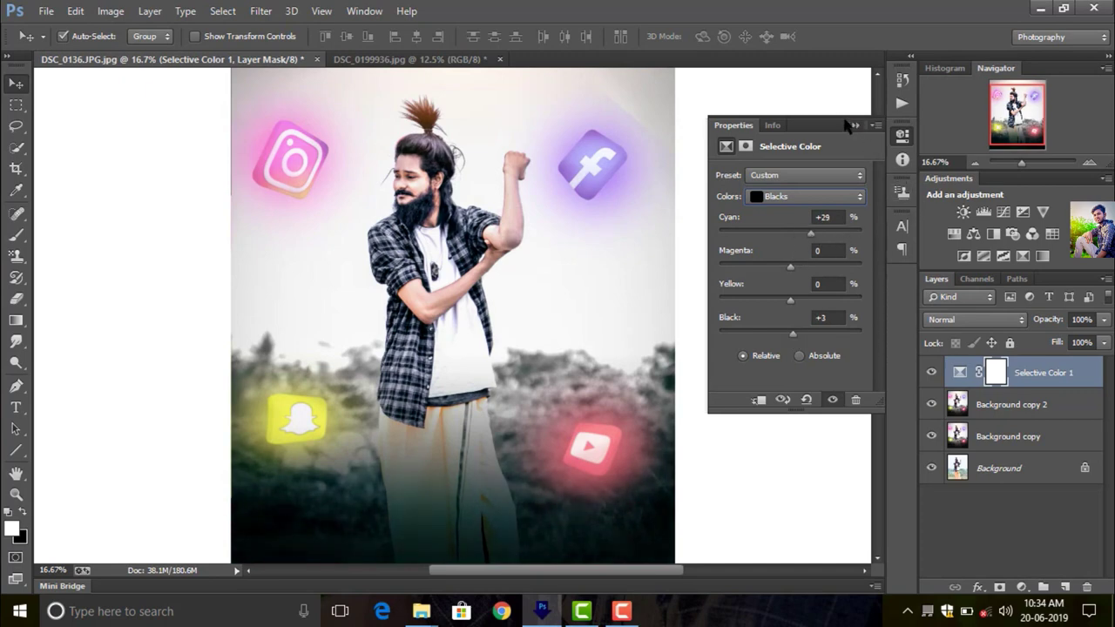
pyautogui.click(856, 125)
# Merge the Selective Color grade down, then merge Background copy 2 into Background copy
pyautogui.click(974, 162)
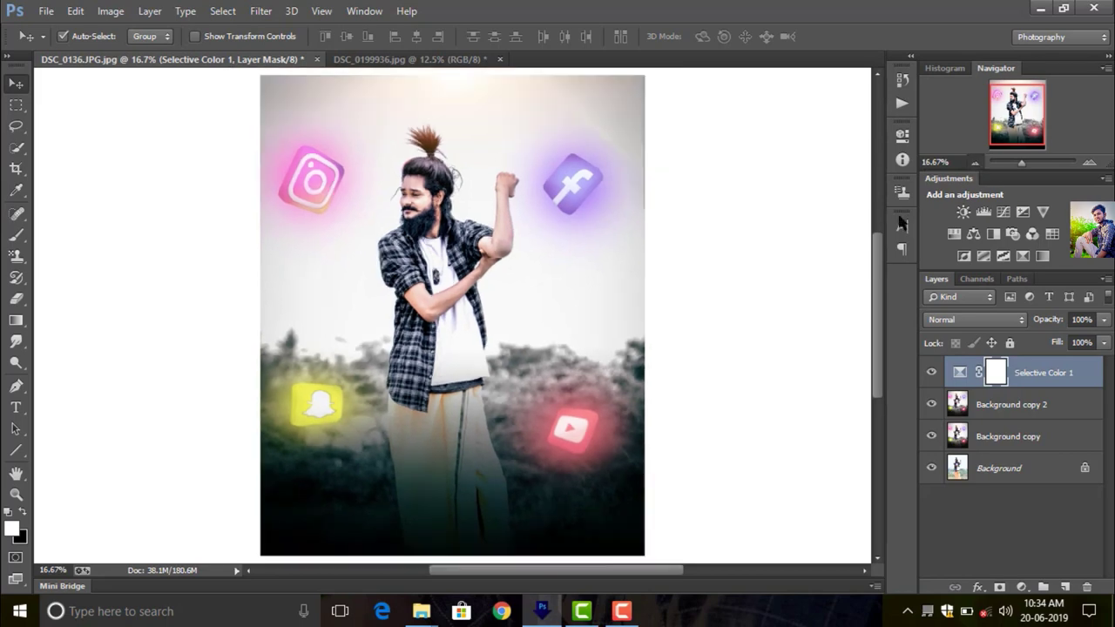
pyautogui.rightClick(1043, 385)
pyautogui.click(870, 403)
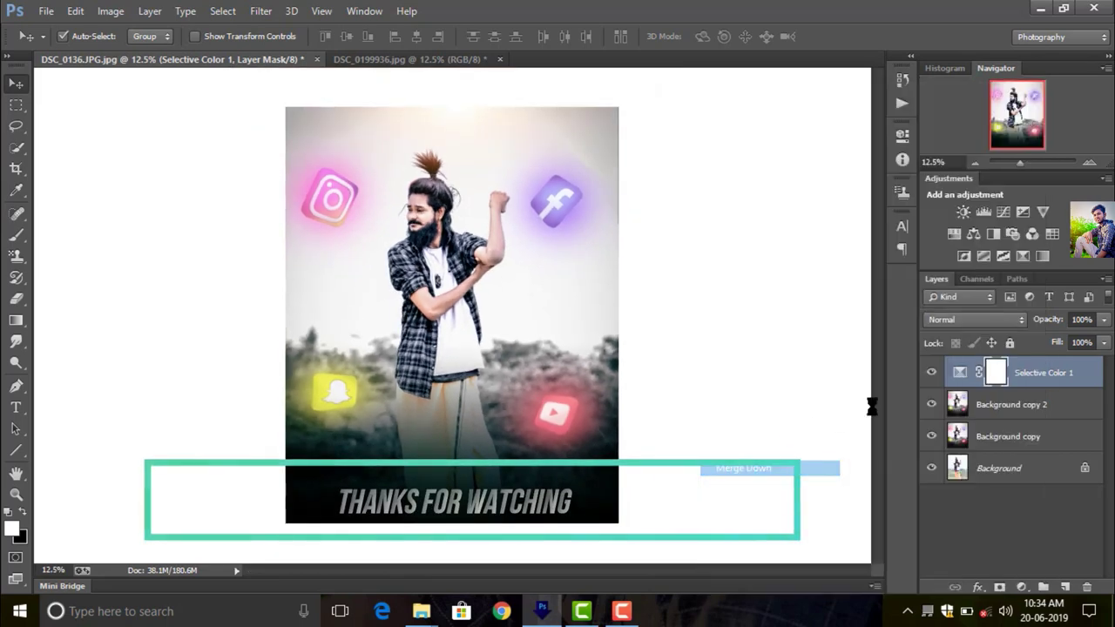
pyautogui.press('Delete')
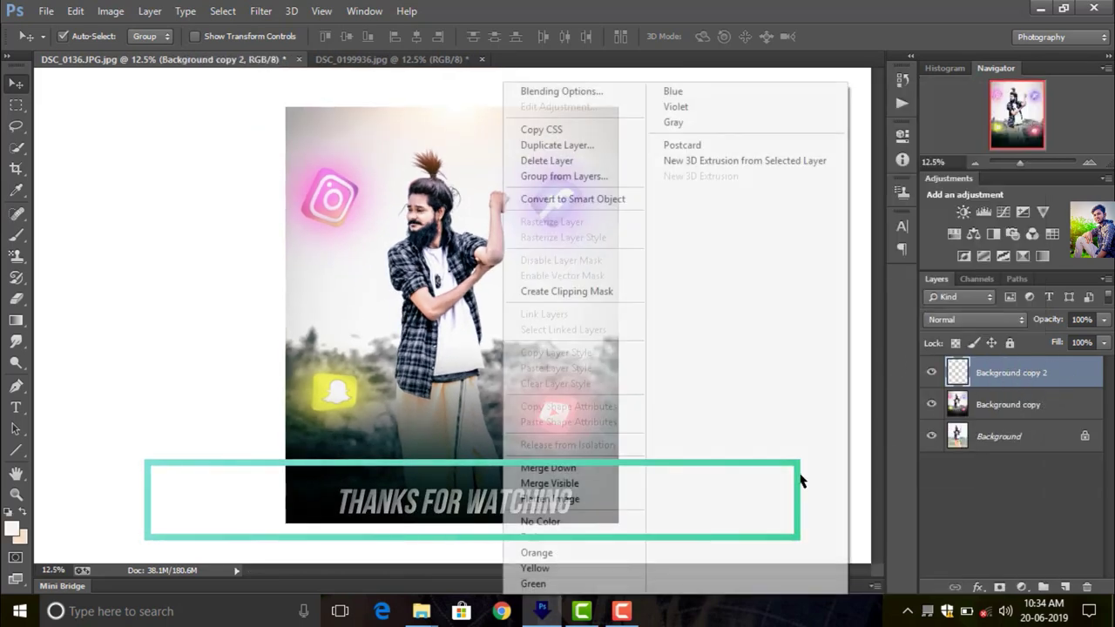
pyautogui.rightClick(1011, 373)
pyautogui.click(548, 467)
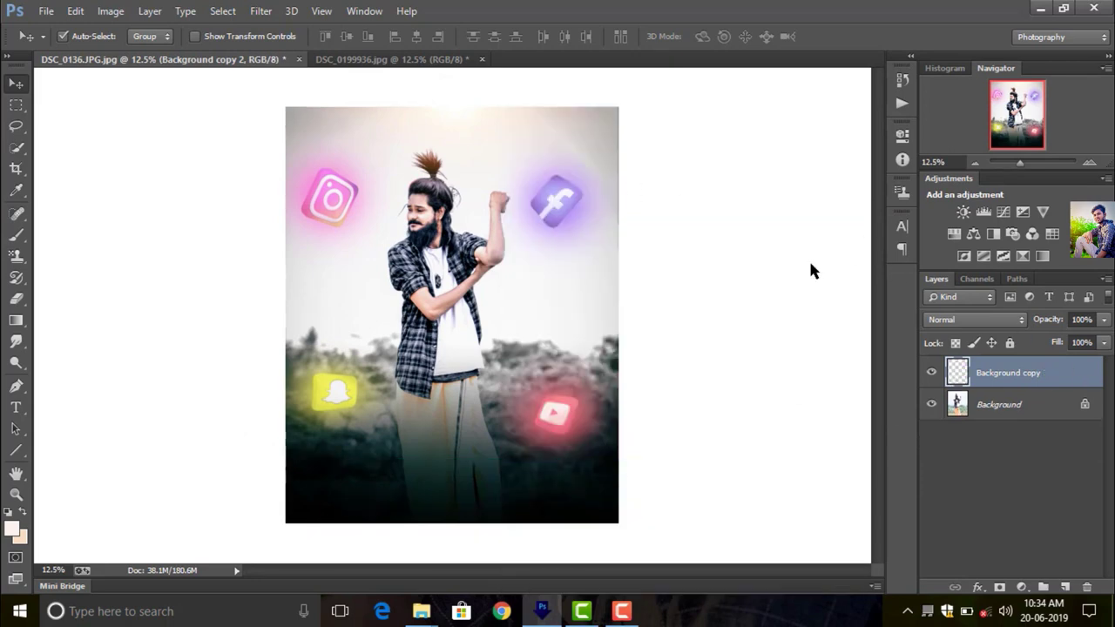
# Zoom in to check the face, then toggle the edited layer to compare with the original
pyautogui.click(1088, 163)
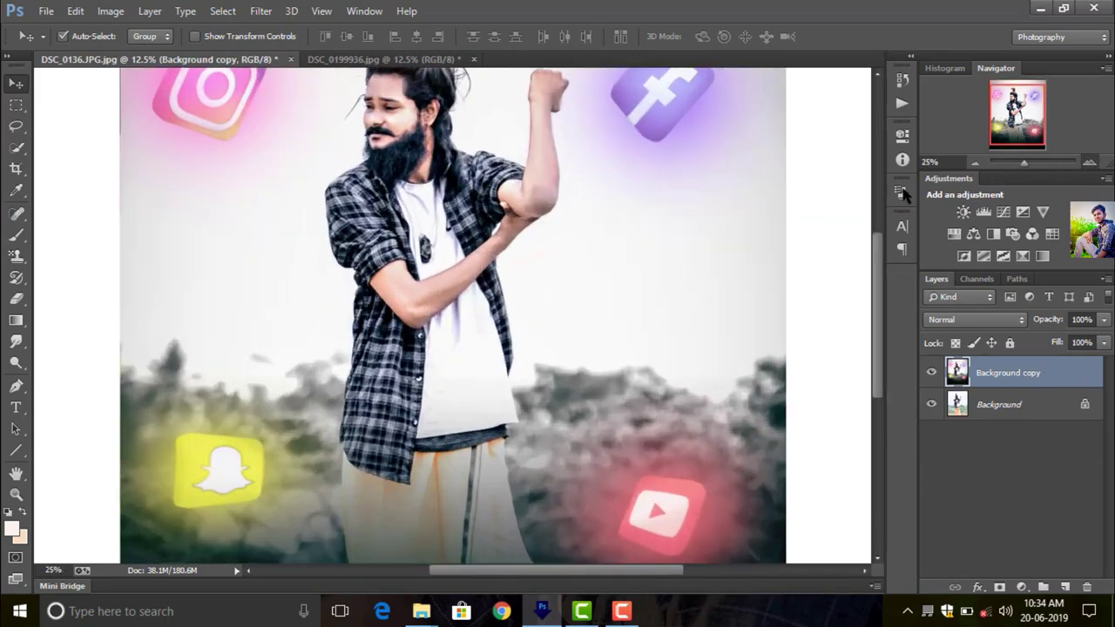
pyautogui.moveTo(879, 287); pyautogui.dragTo(882, 237)
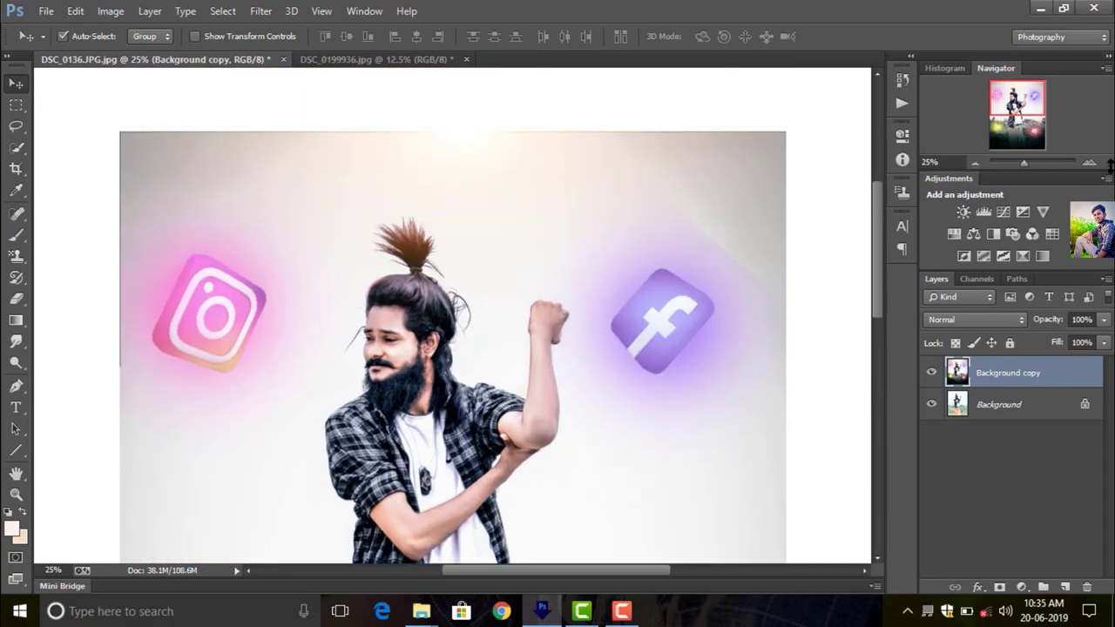
pyautogui.click(1089, 163)
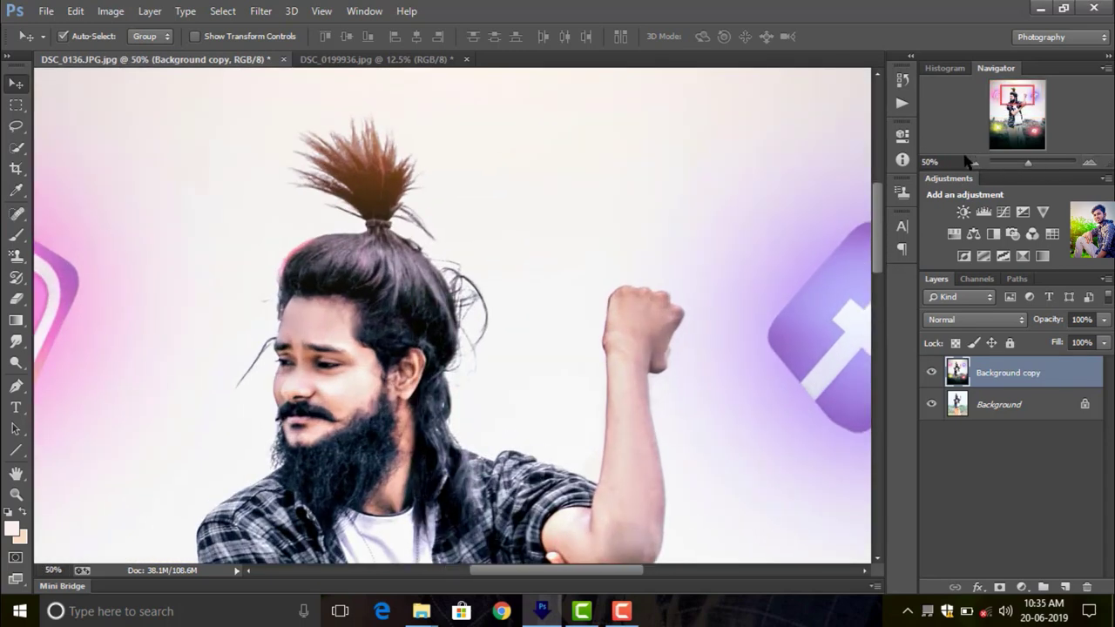
pyautogui.click(974, 162)
pyautogui.click(975, 162)
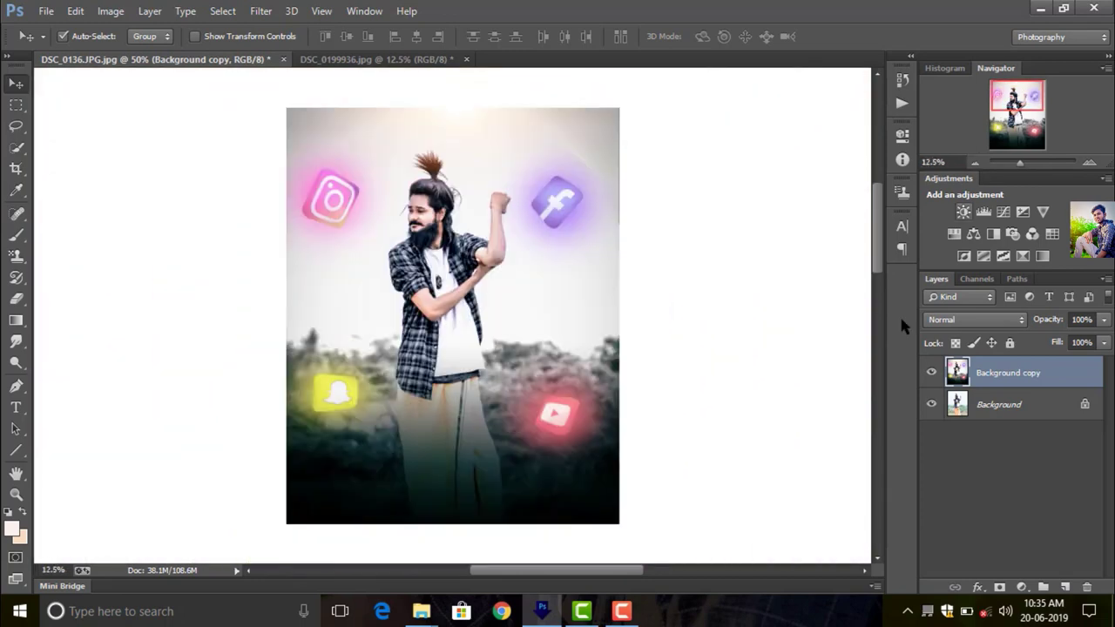
pyautogui.click(930, 372)
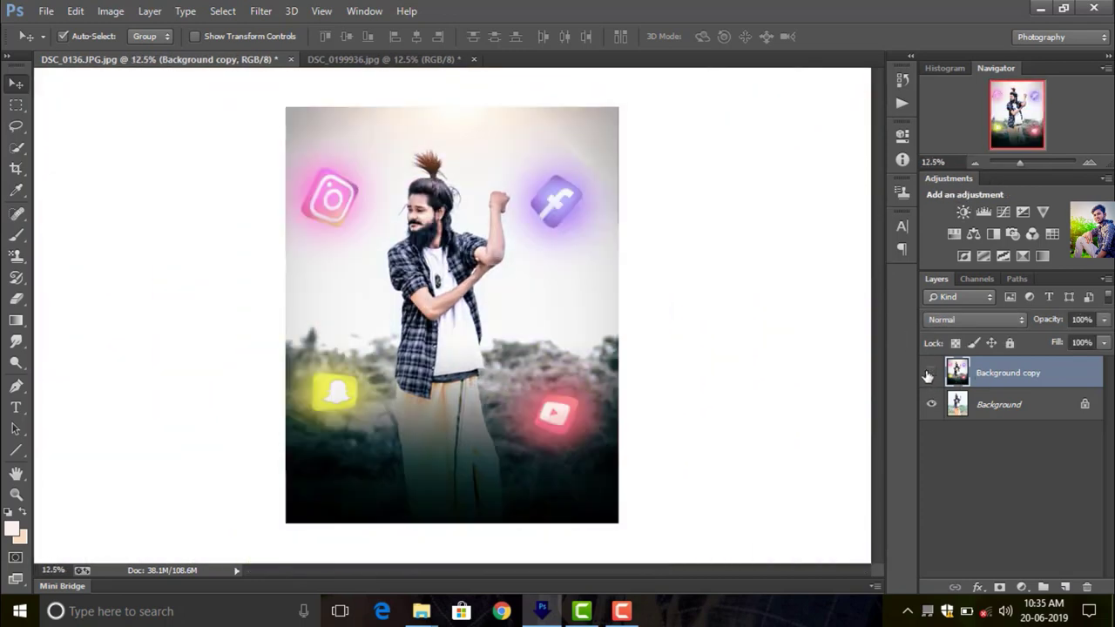
pyautogui.click(930, 373)
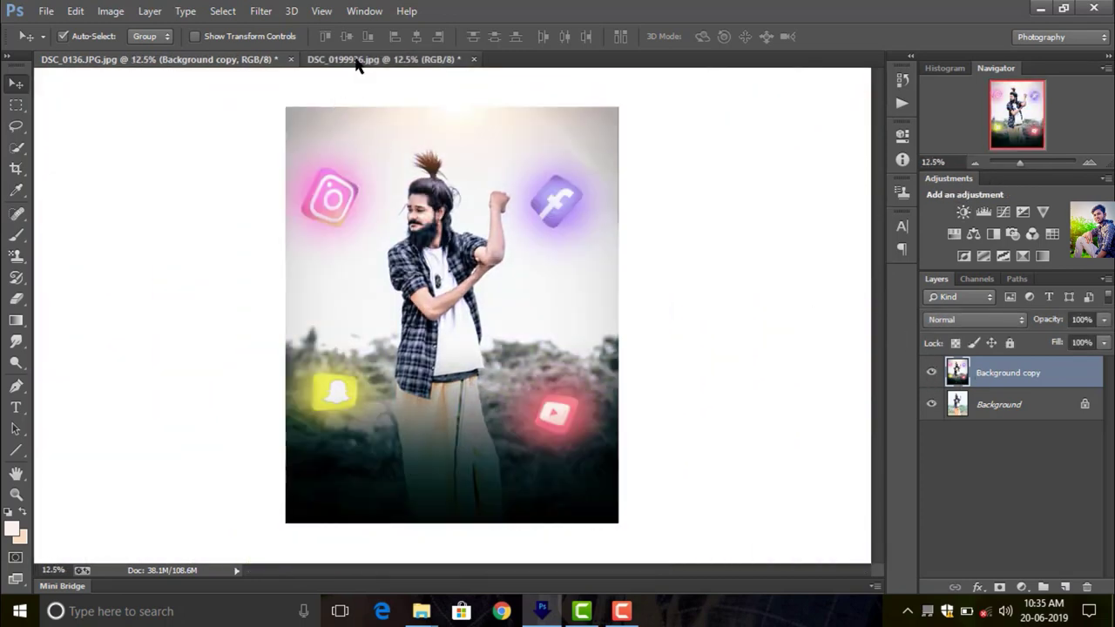
pyautogui.click(361, 59)
pyautogui.click(182, 61)
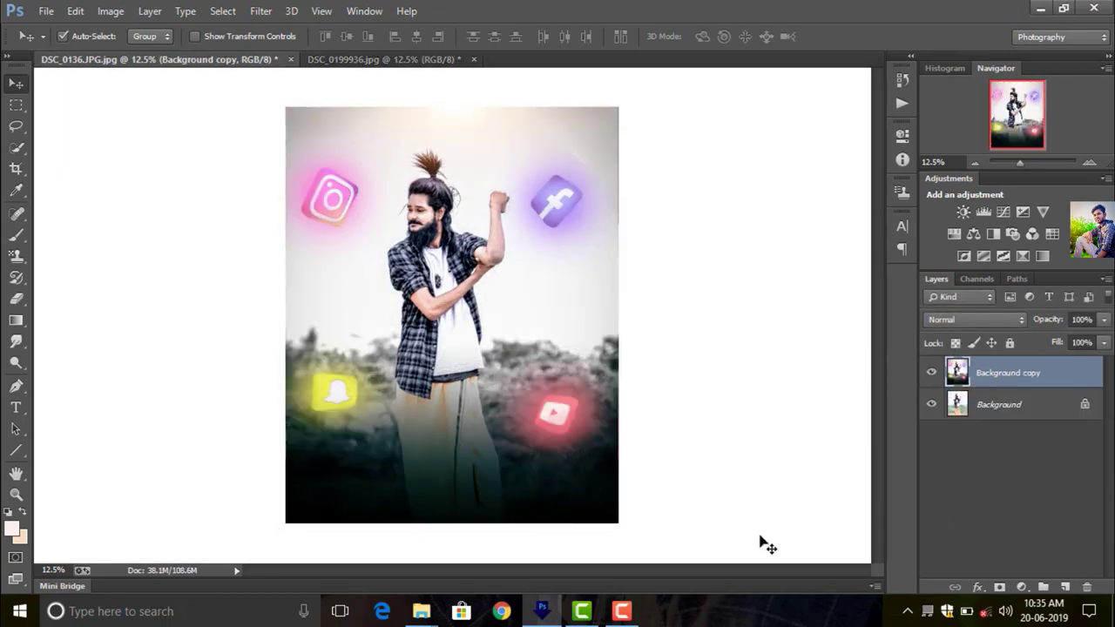
# Stop the Camtasia screen recording
pyautogui.click(624, 612)
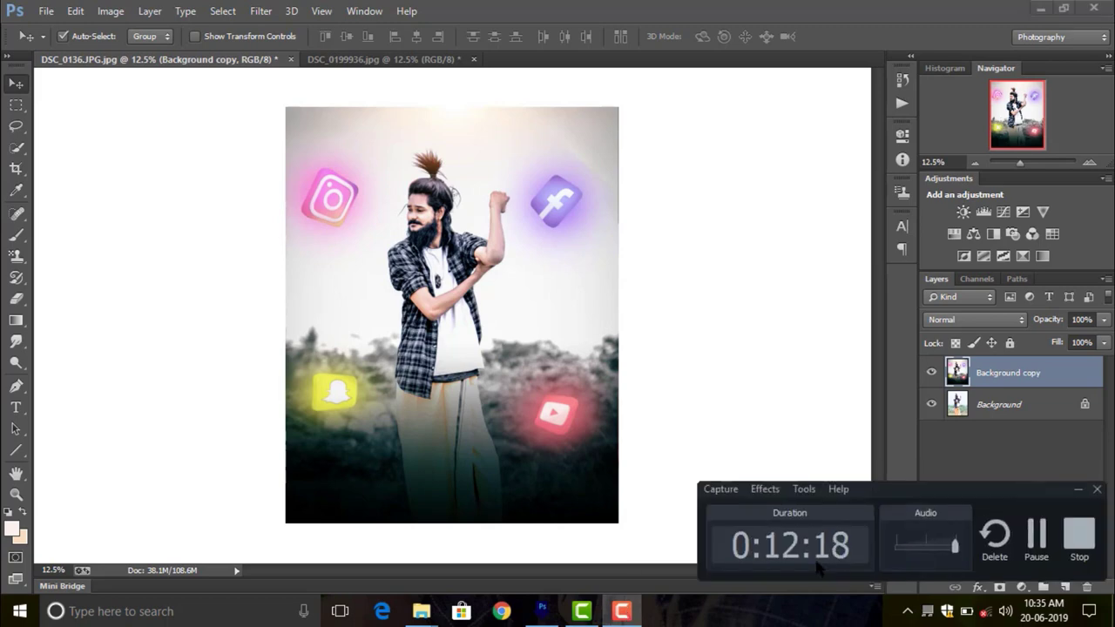
pyautogui.click(1077, 534)
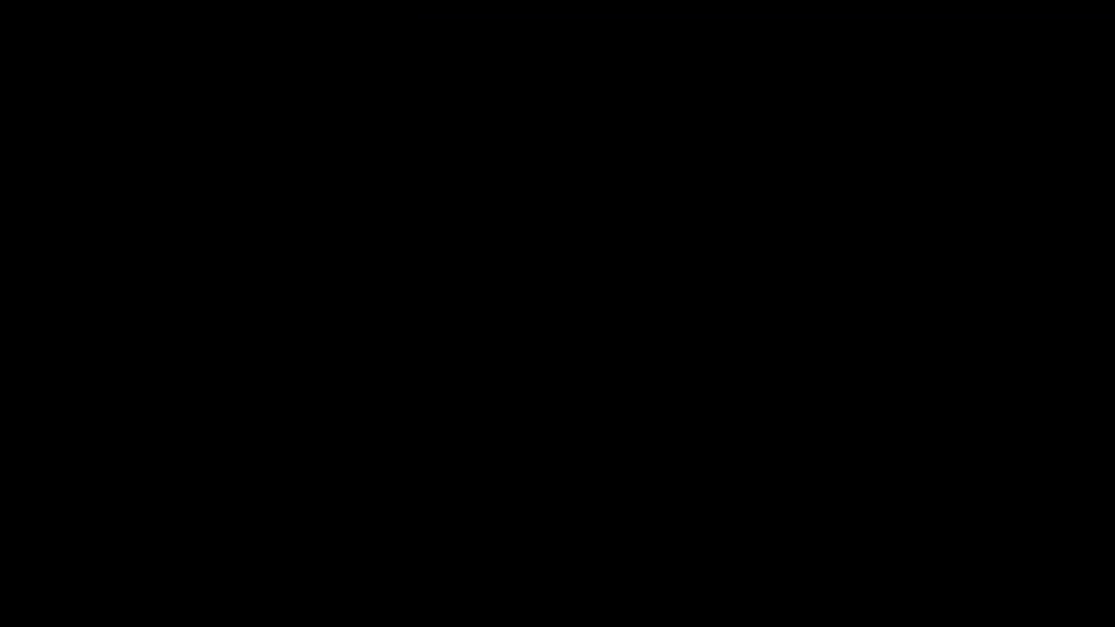